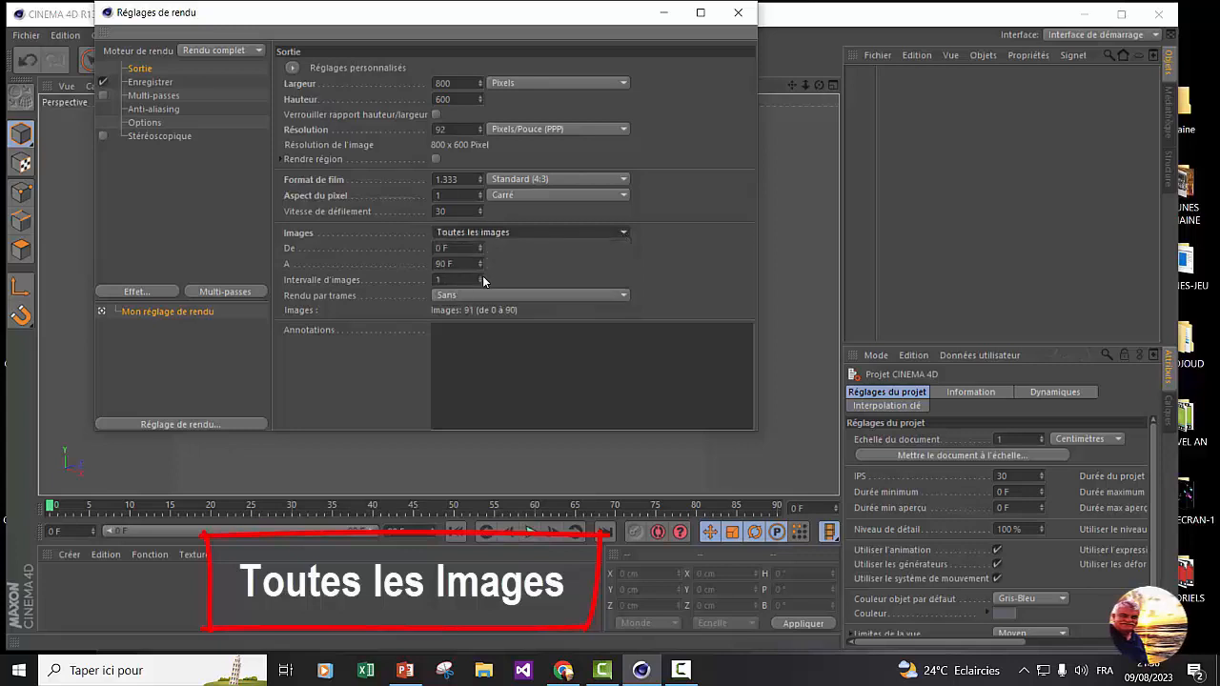
Step: Apply the HDV/HDTV 720 29.97 film/video preset to the render output
left_click(291, 68)
mouse_move(308, 116)
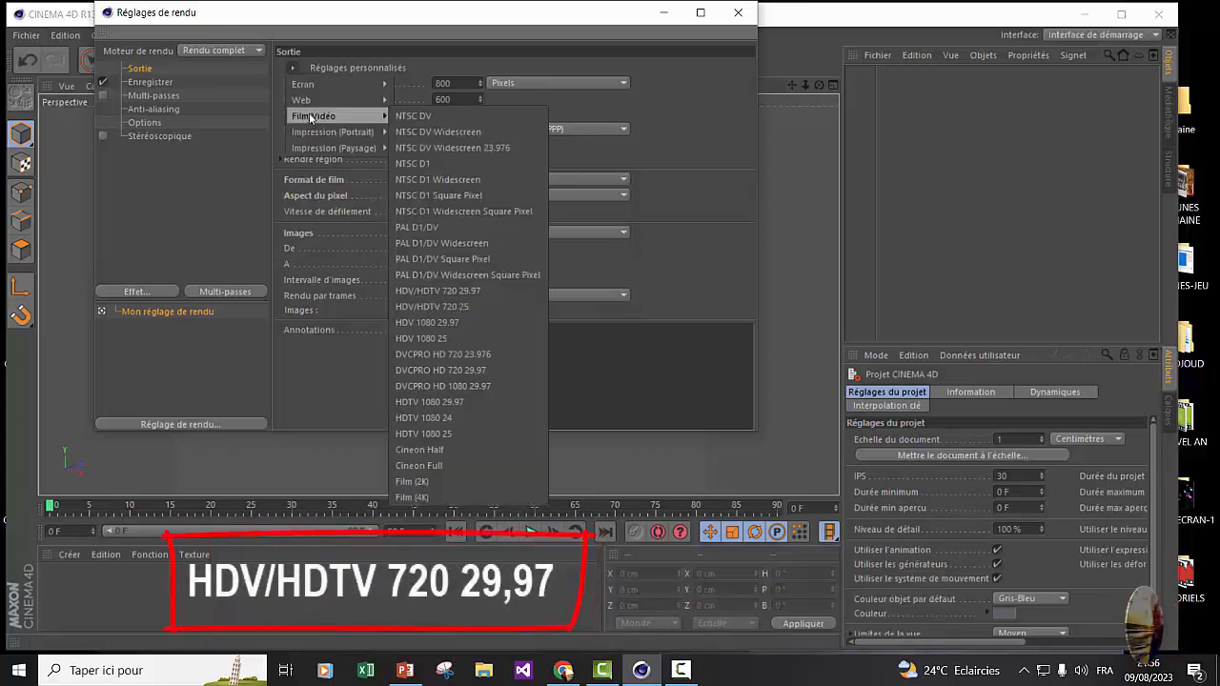
left_click(444, 291)
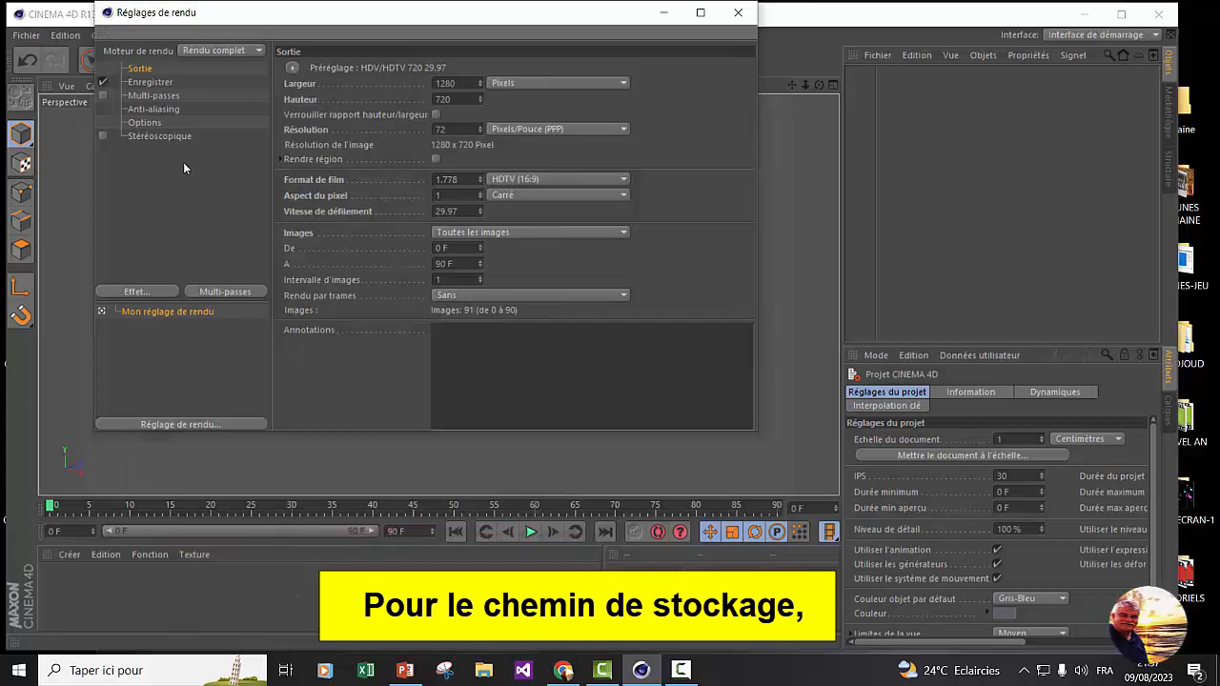
Step: Set the render save path to the ALBUM-2 file in the ALBUM folder and the format to Film QuickTime
left_click(151, 82)
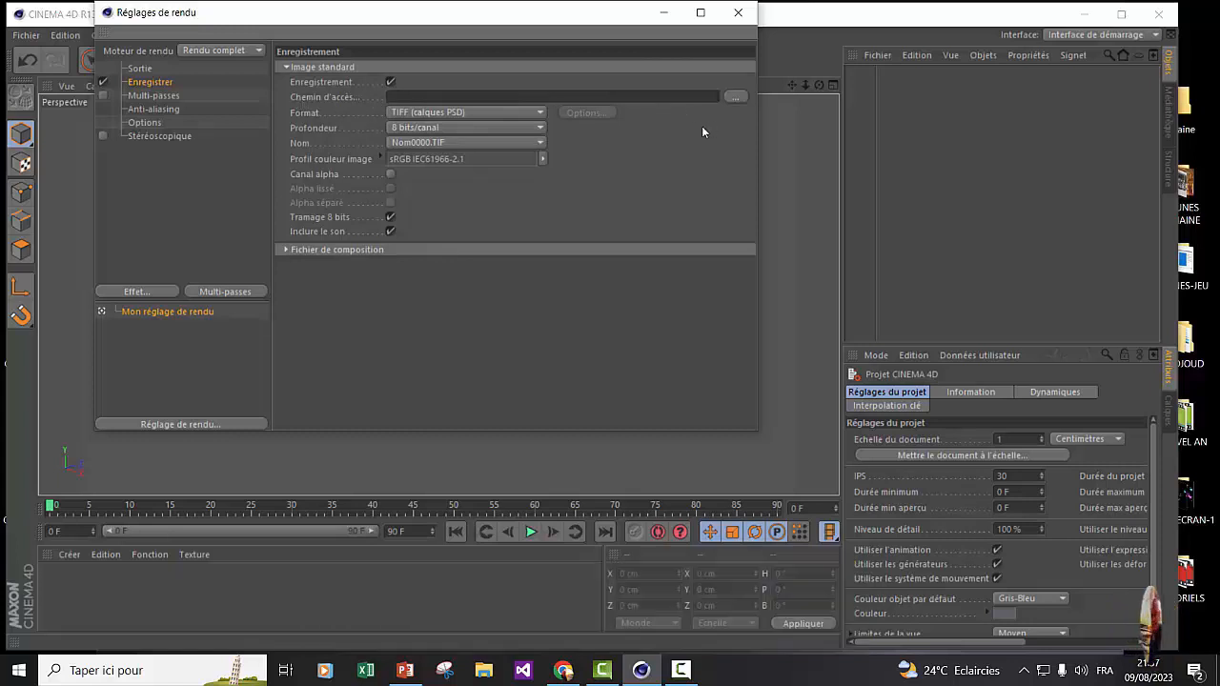
left_click(735, 98)
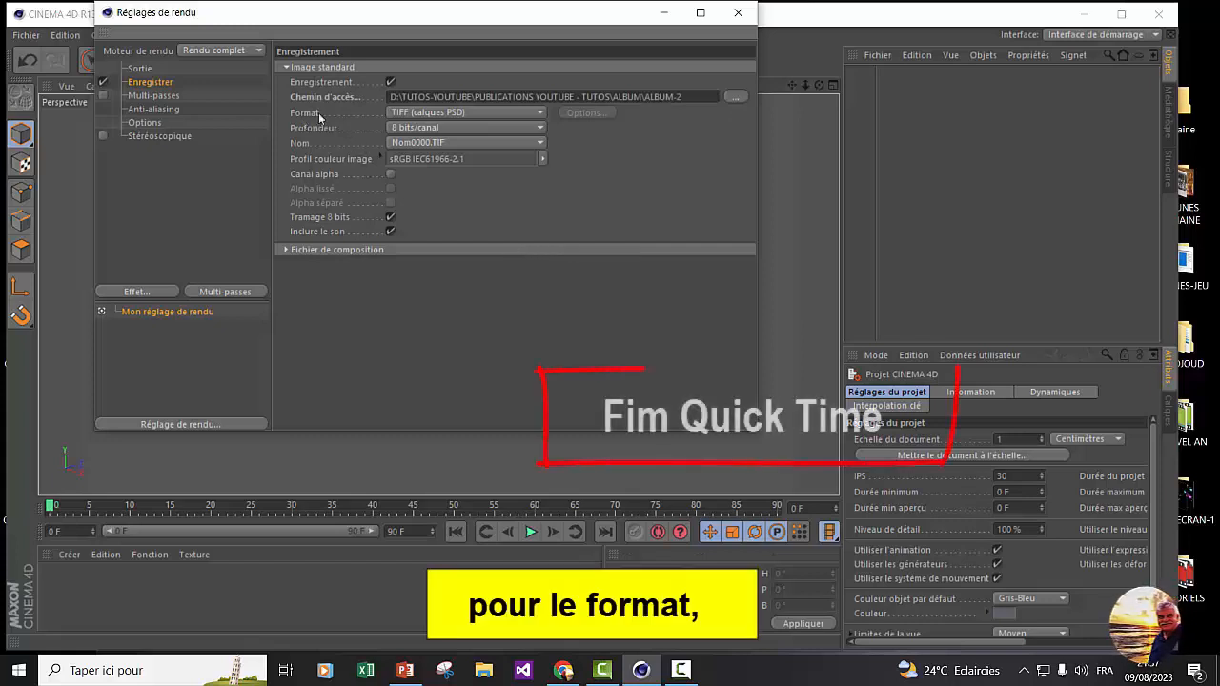
left_click(540, 113)
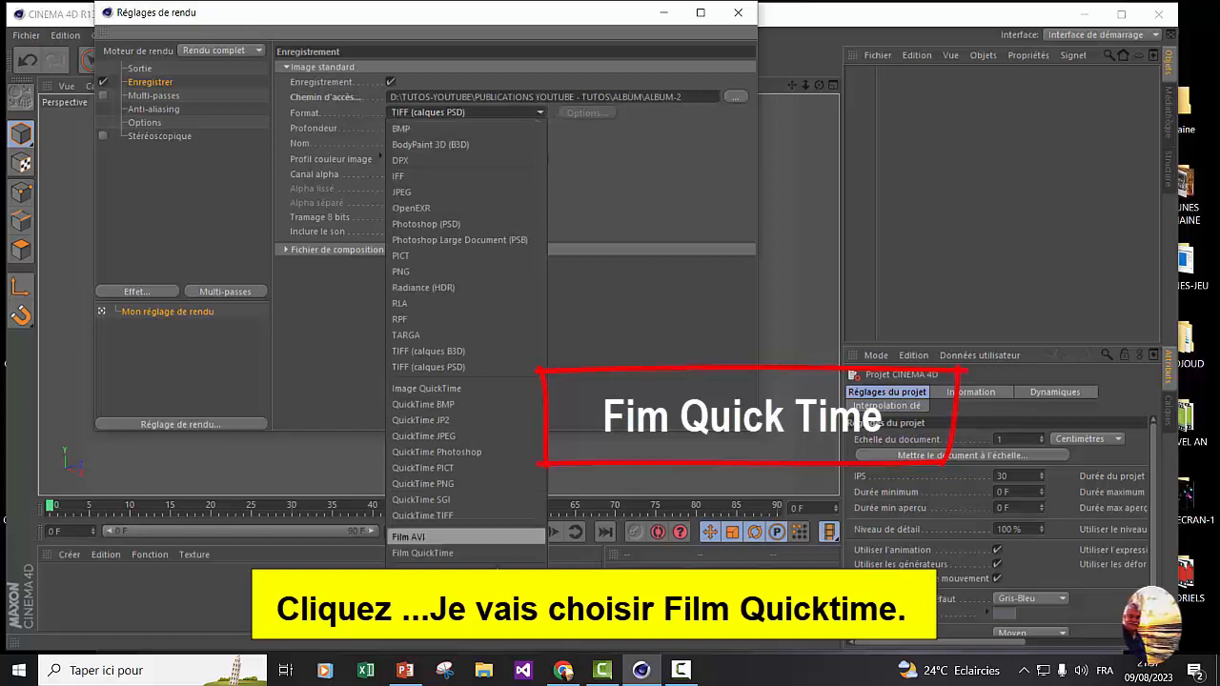
left_click(436, 554)
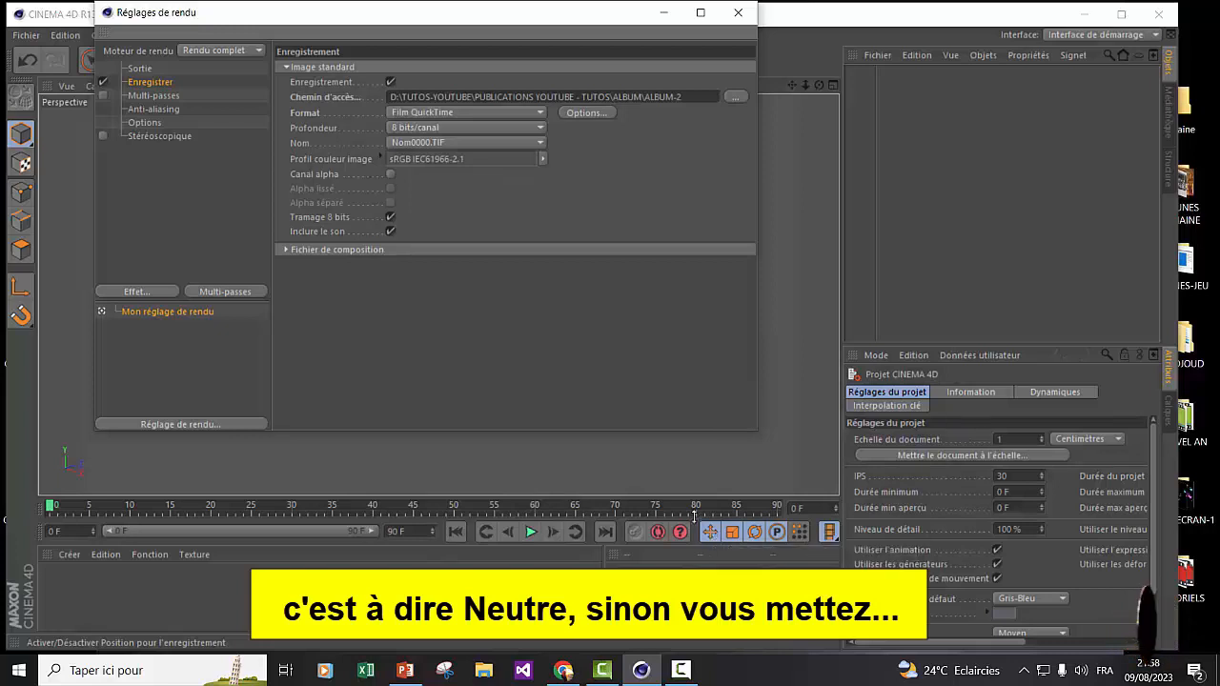
left_click(535, 112)
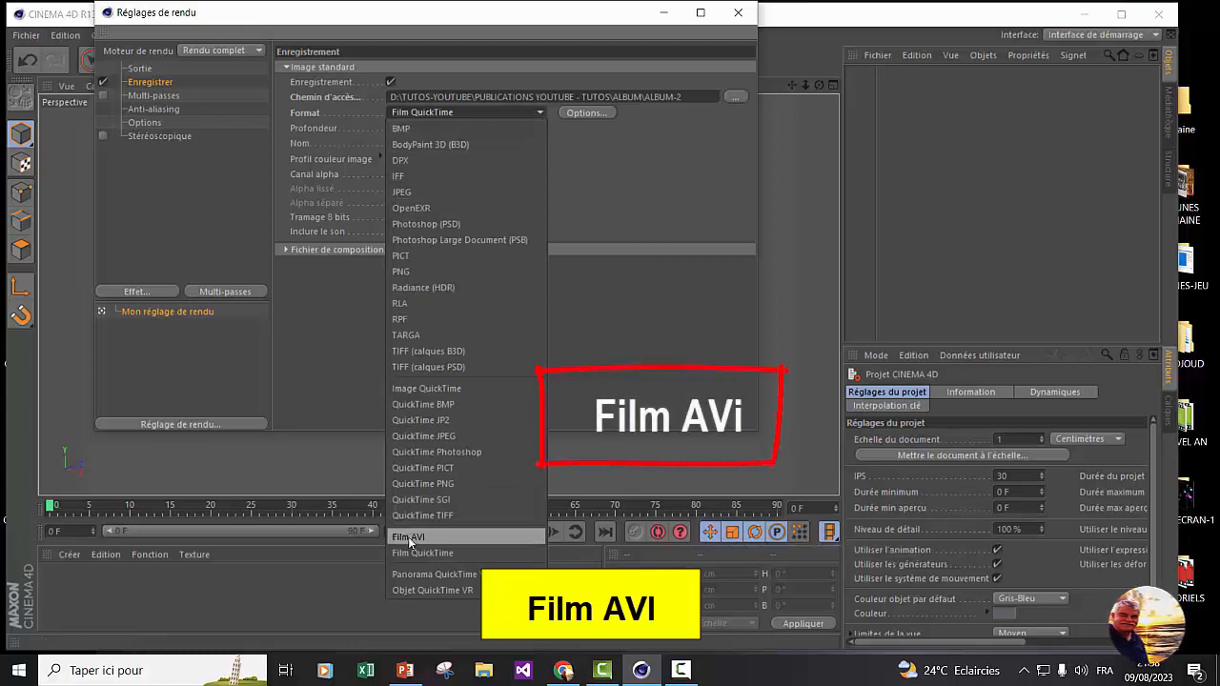
left_click(602, 222)
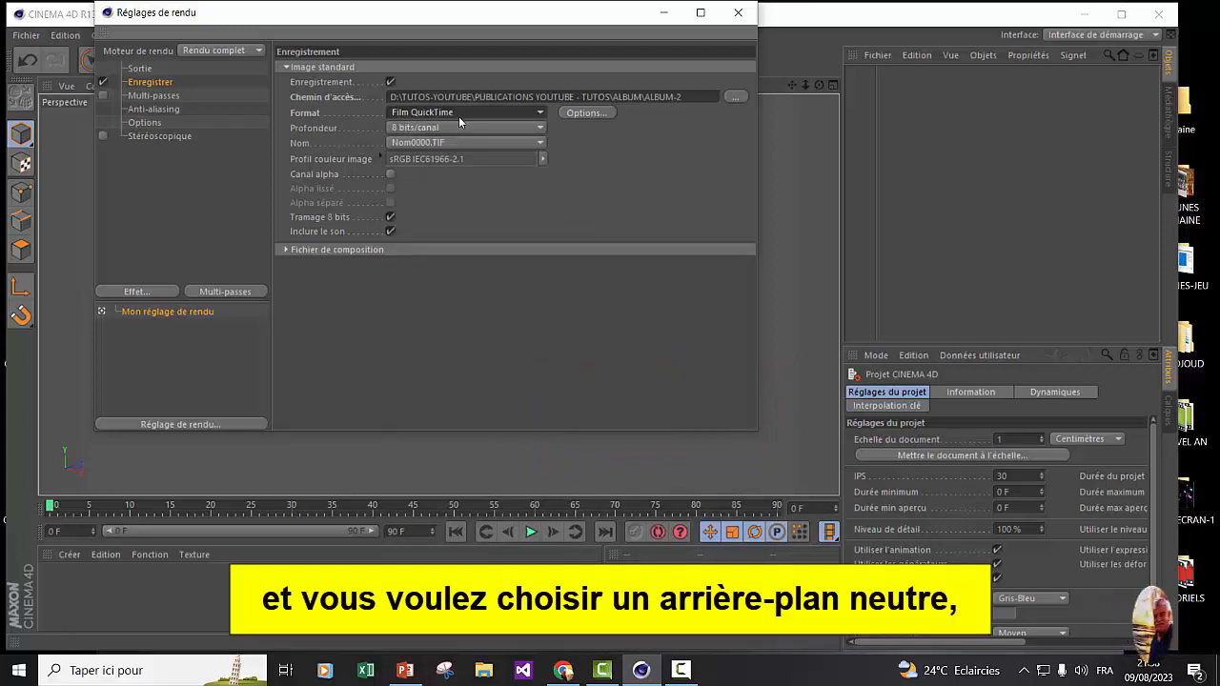
Step: Choose PNG as the compression type for the QuickTime film and accept the compression settings
left_click(574, 112)
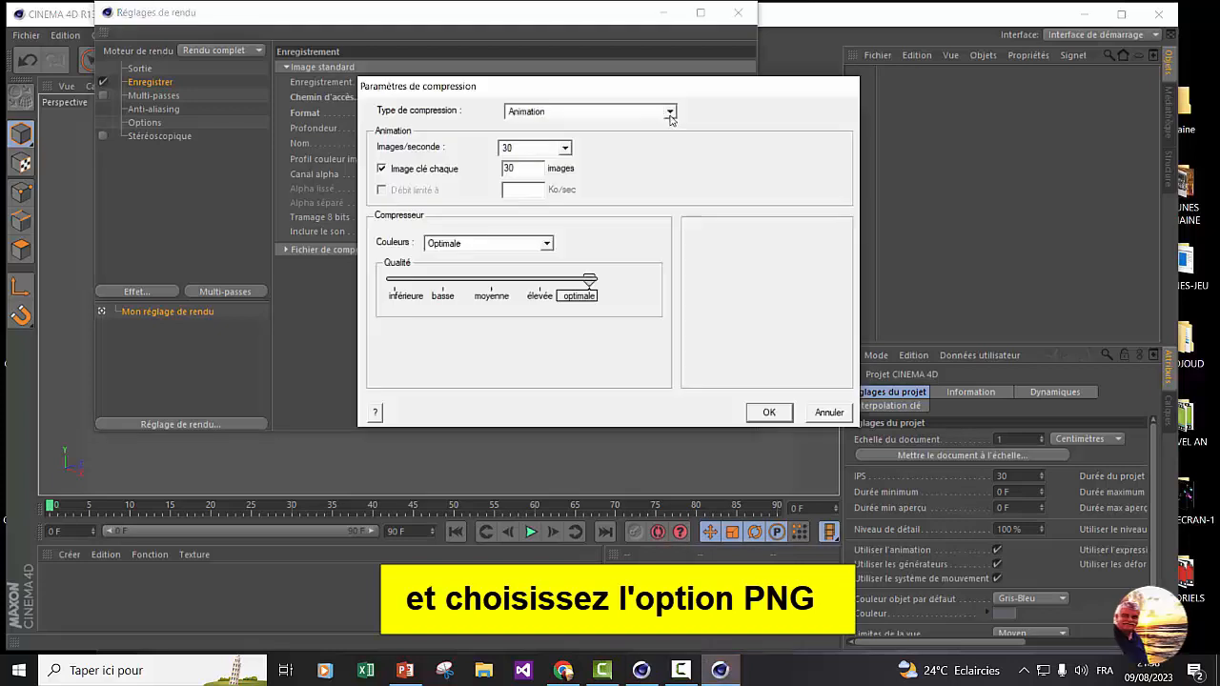
left_click(671, 112)
left_click(537, 217)
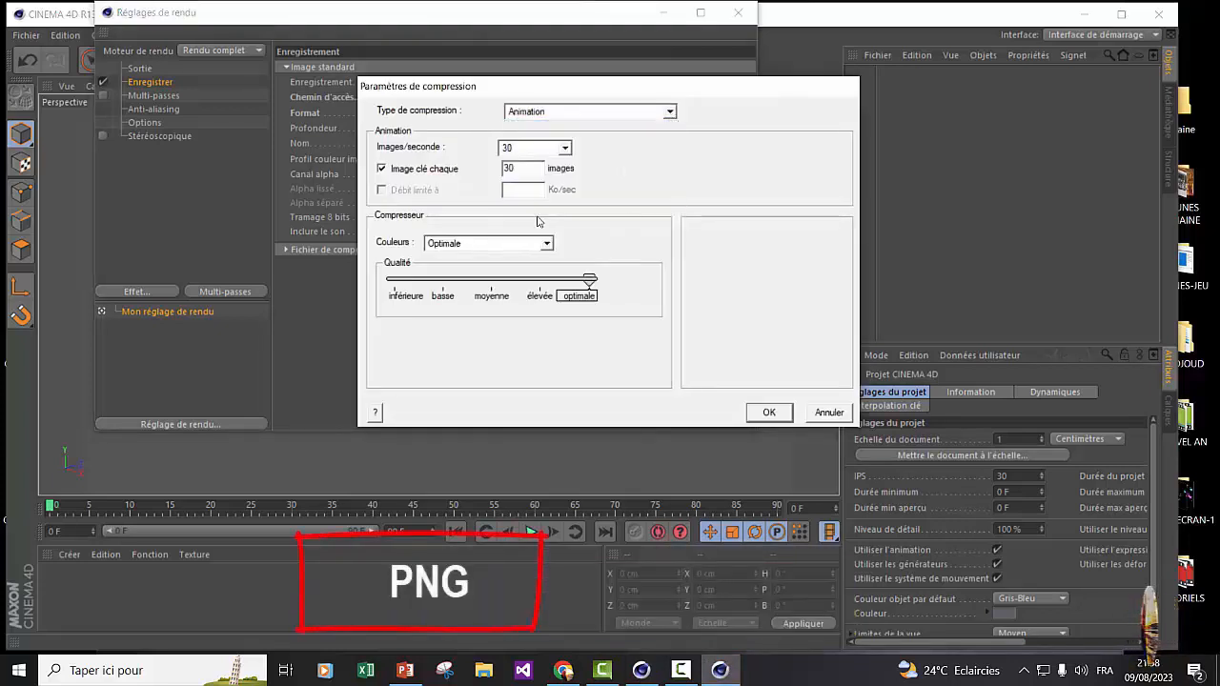
left_click(768, 413)
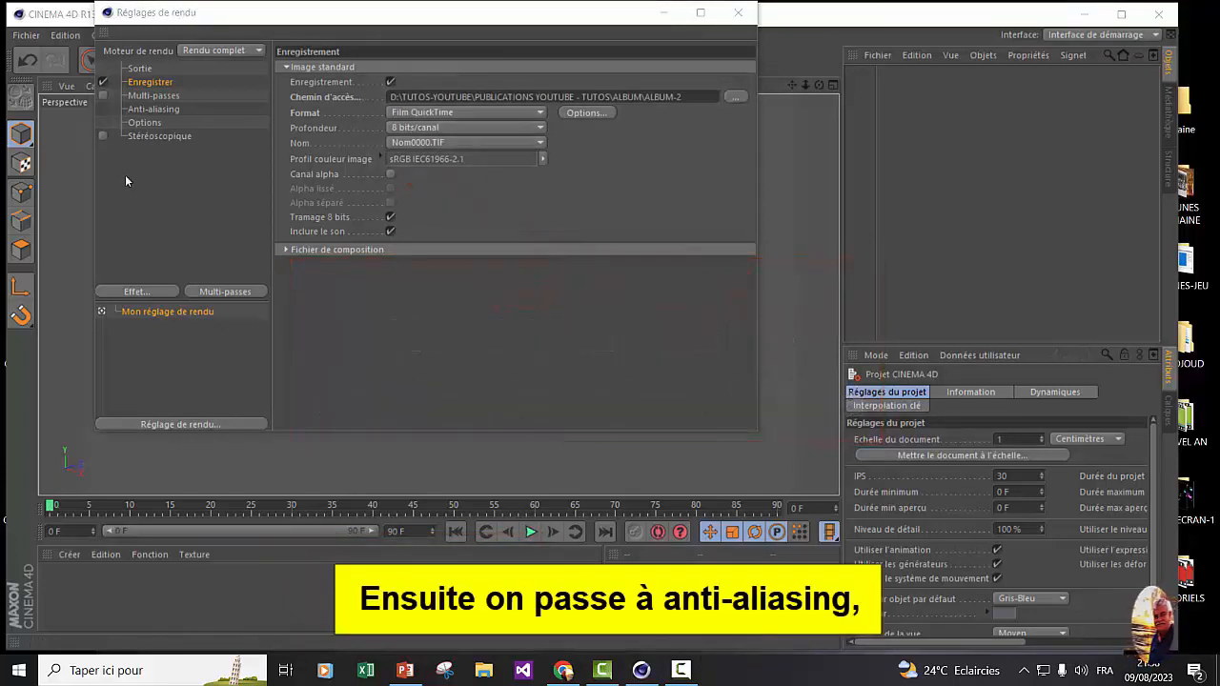
Step: Set anti-aliasing to Au mieux with a maximum level of 2x2 and the Animation filter, and close the render settings
left_click(155, 110)
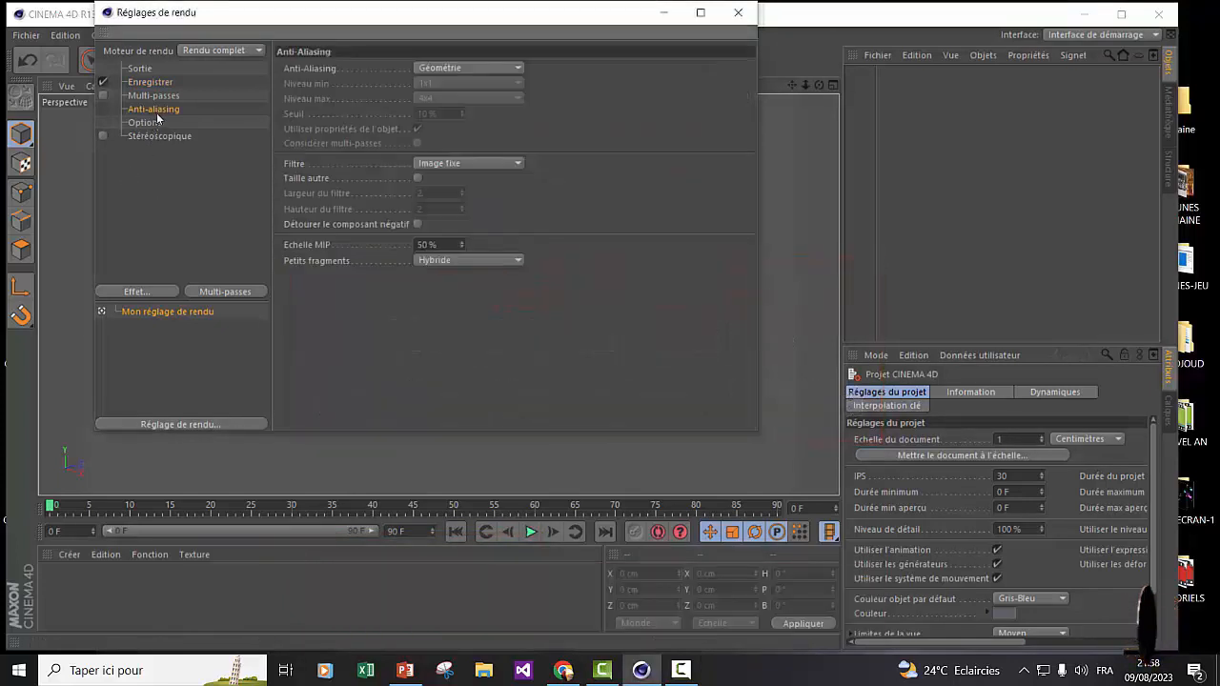
left_click(516, 67)
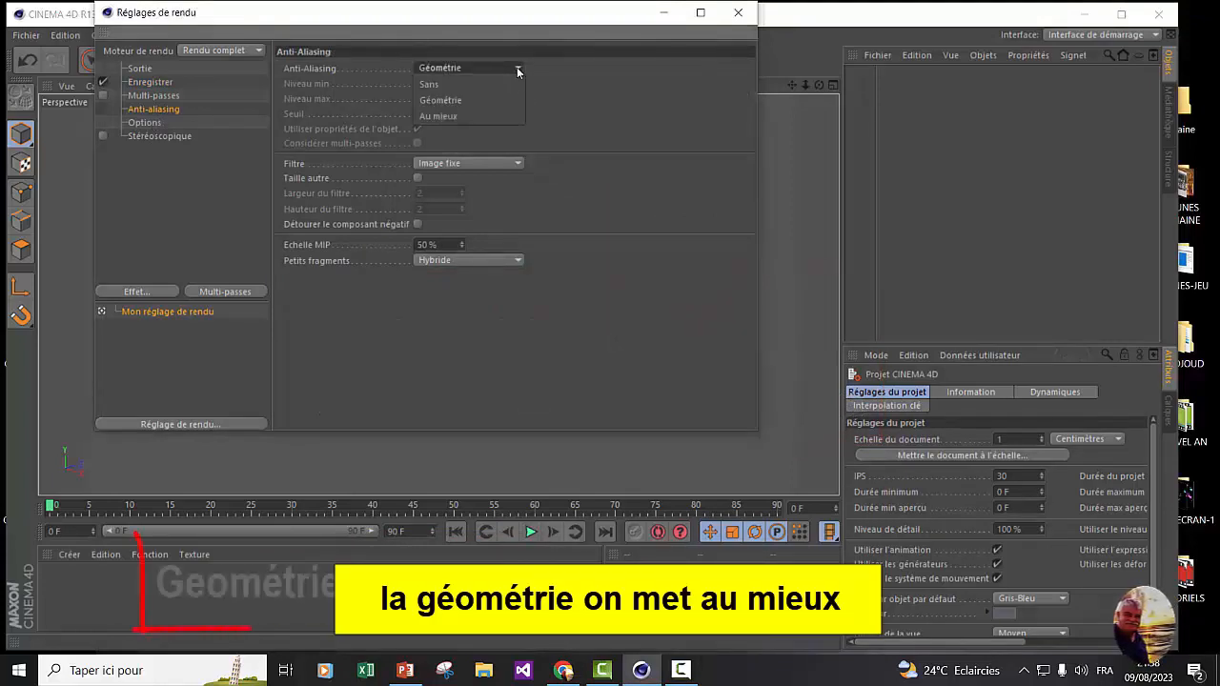
left_click(469, 115)
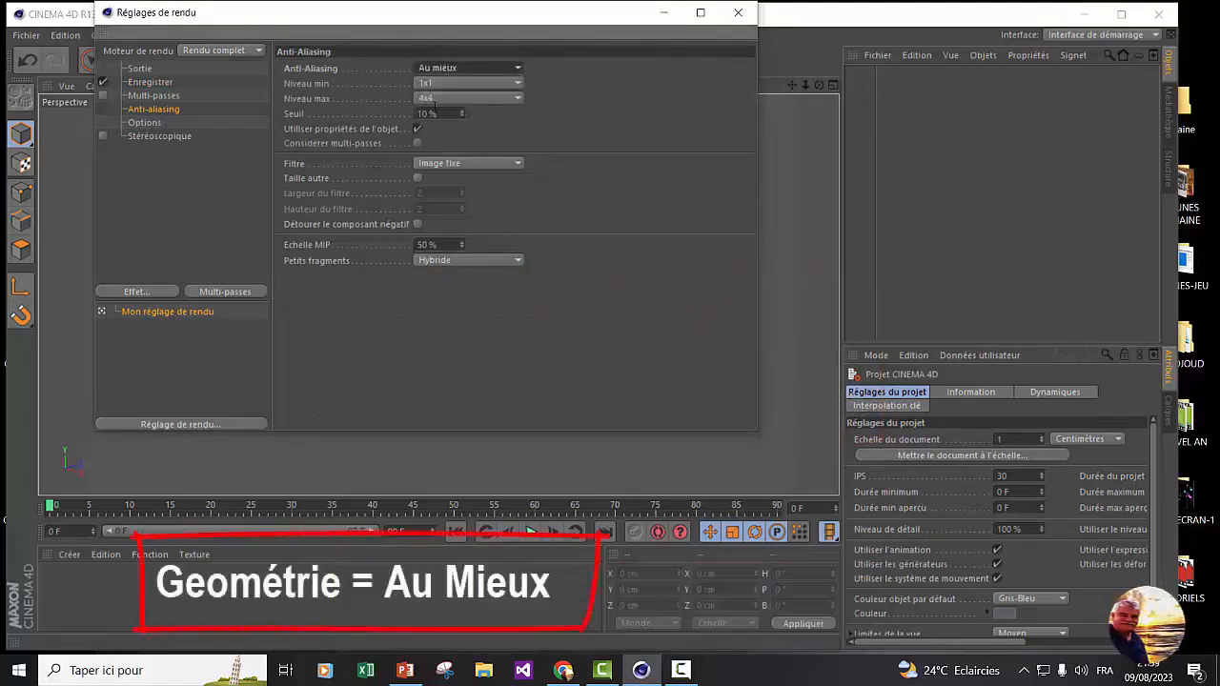
left_click(512, 99)
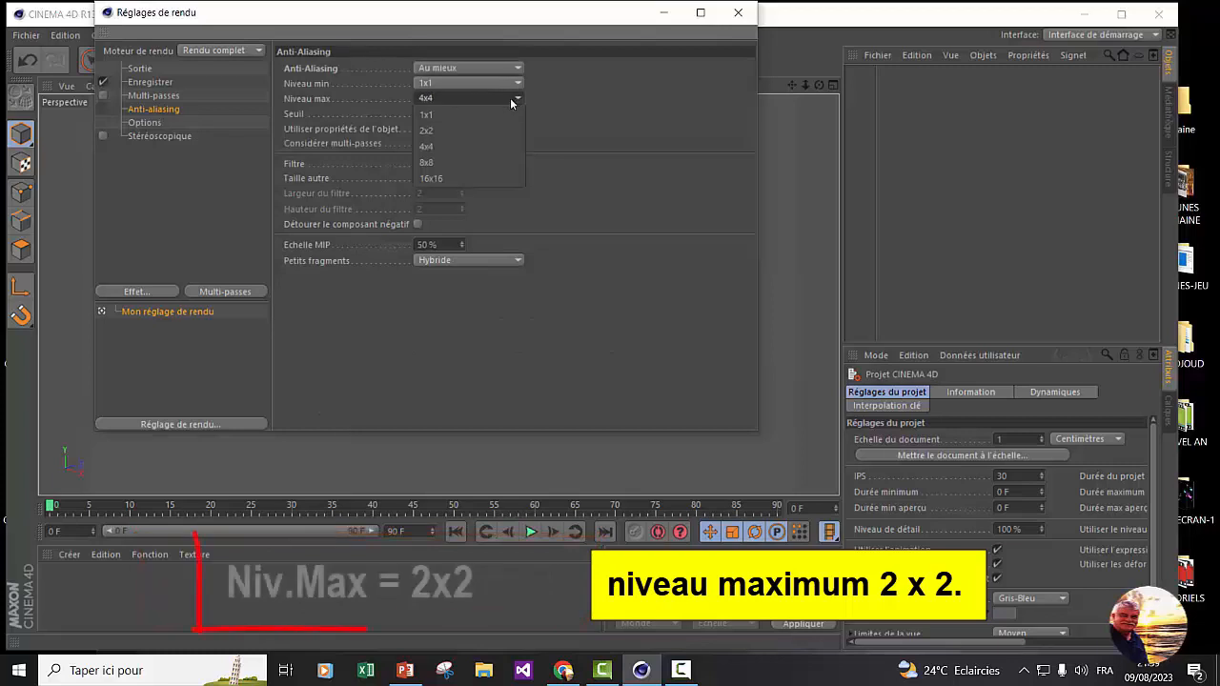
left_click(428, 130)
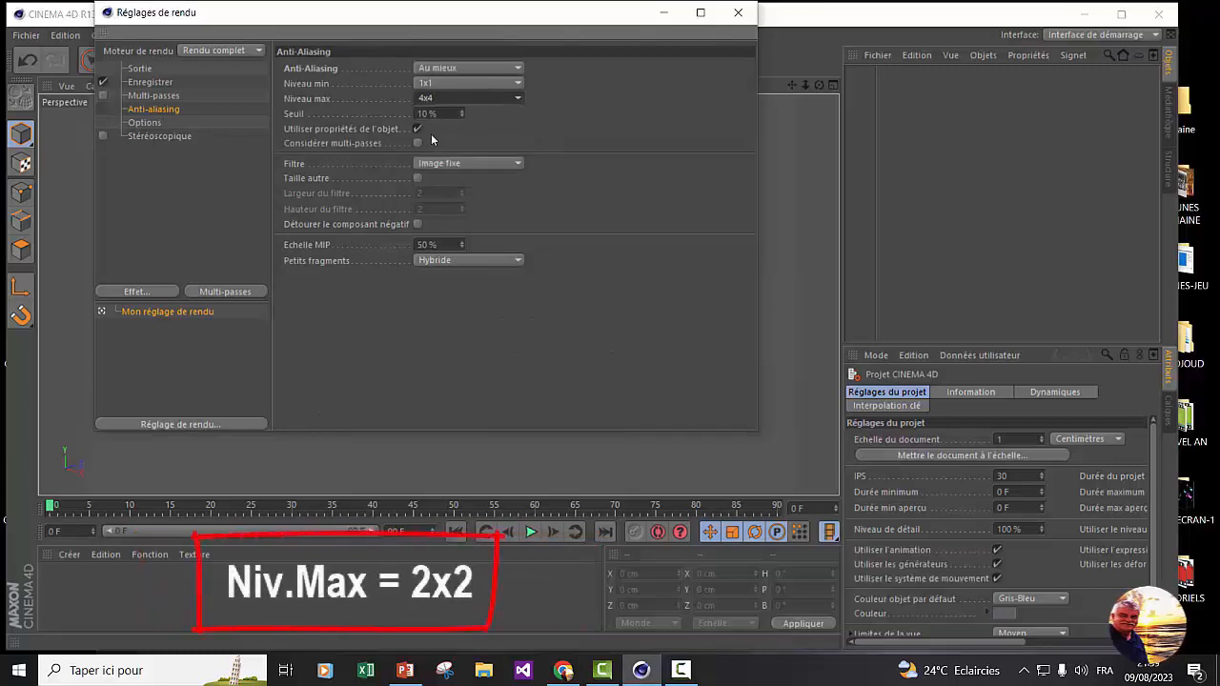
left_click(520, 163)
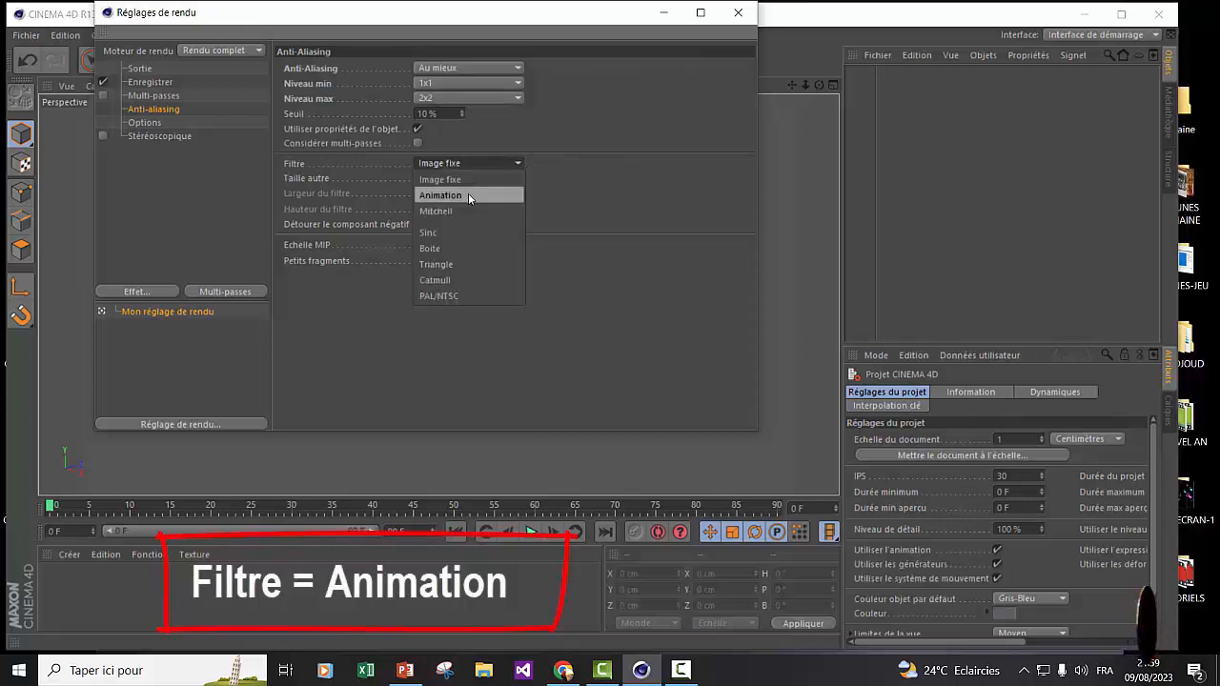
left_click(468, 196)
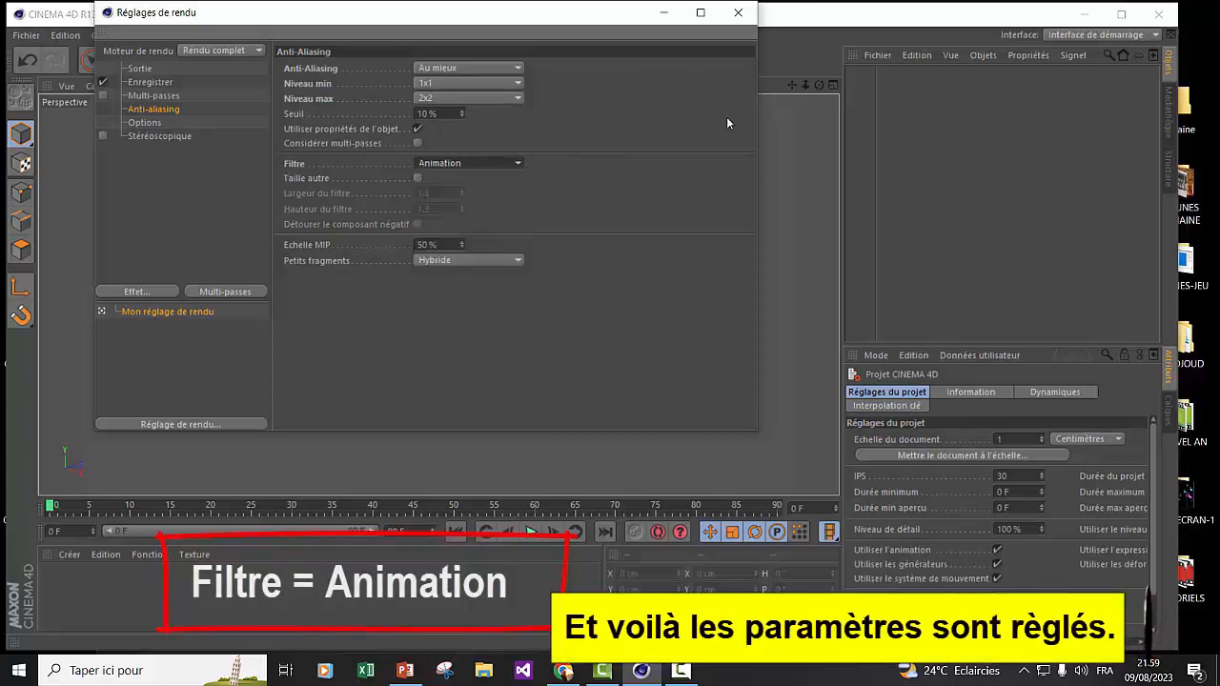
left_click(738, 13)
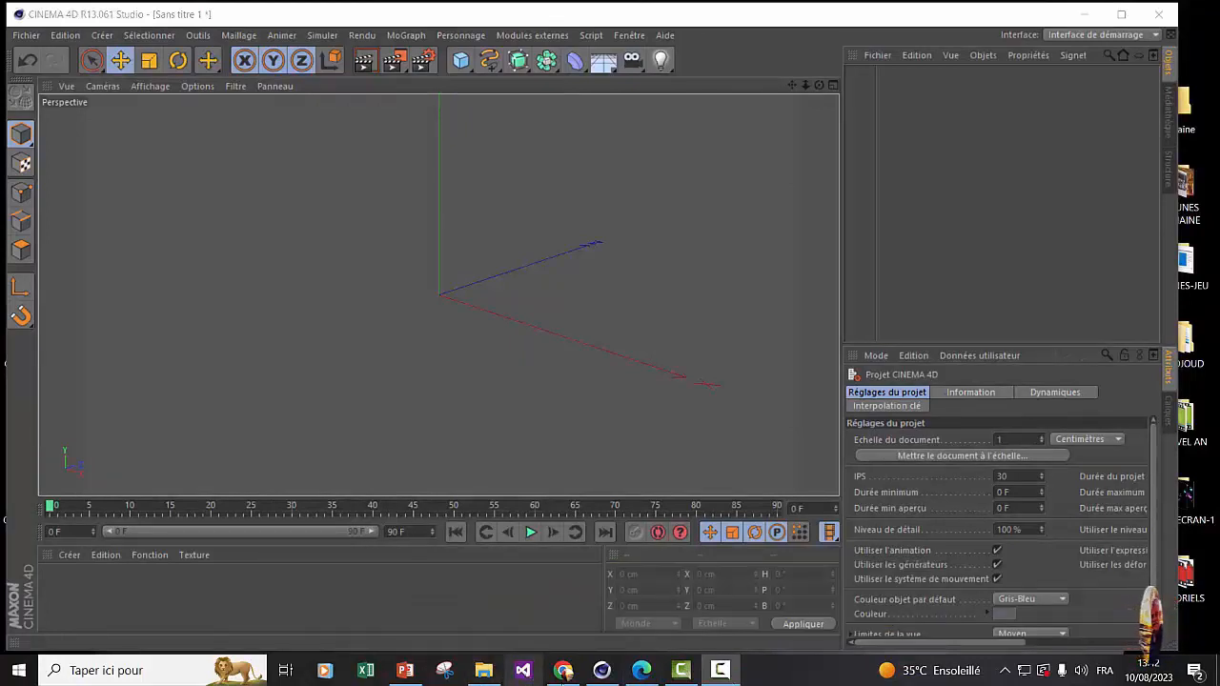
Step: Examine the pictures in the ALBUM project's Photos folder in File Explorer and return to the empty scene
mouse_move(642, 671)
left_click(483, 596)
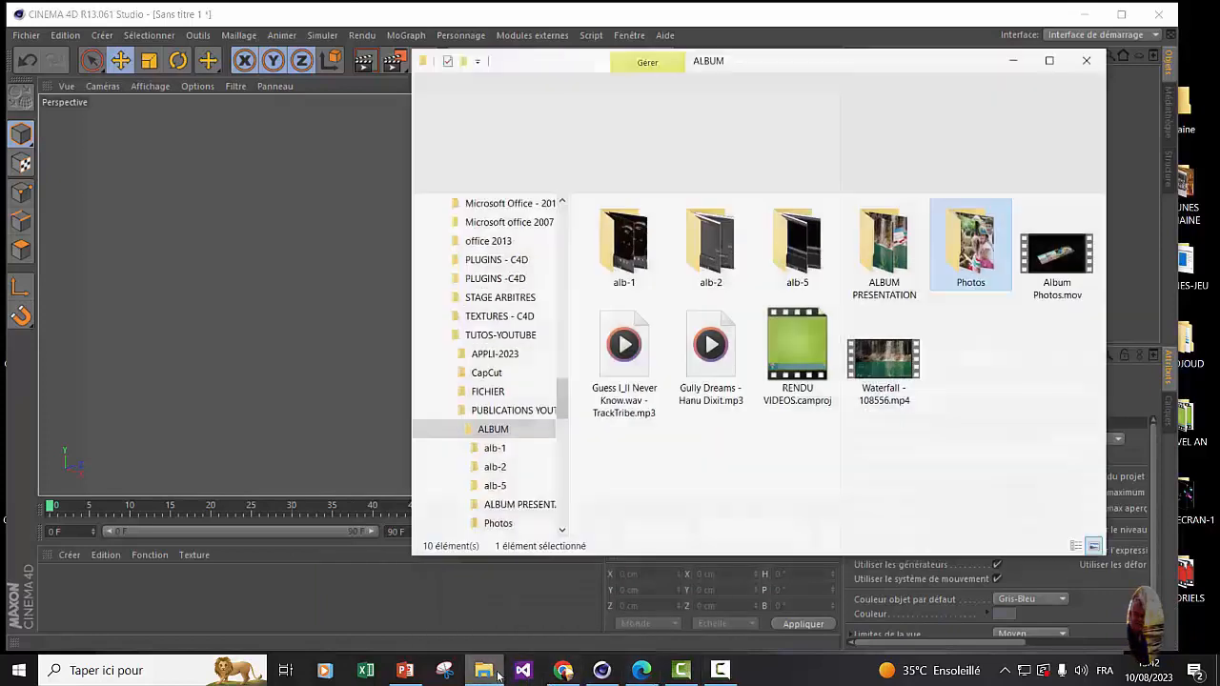
double_click(953, 272)
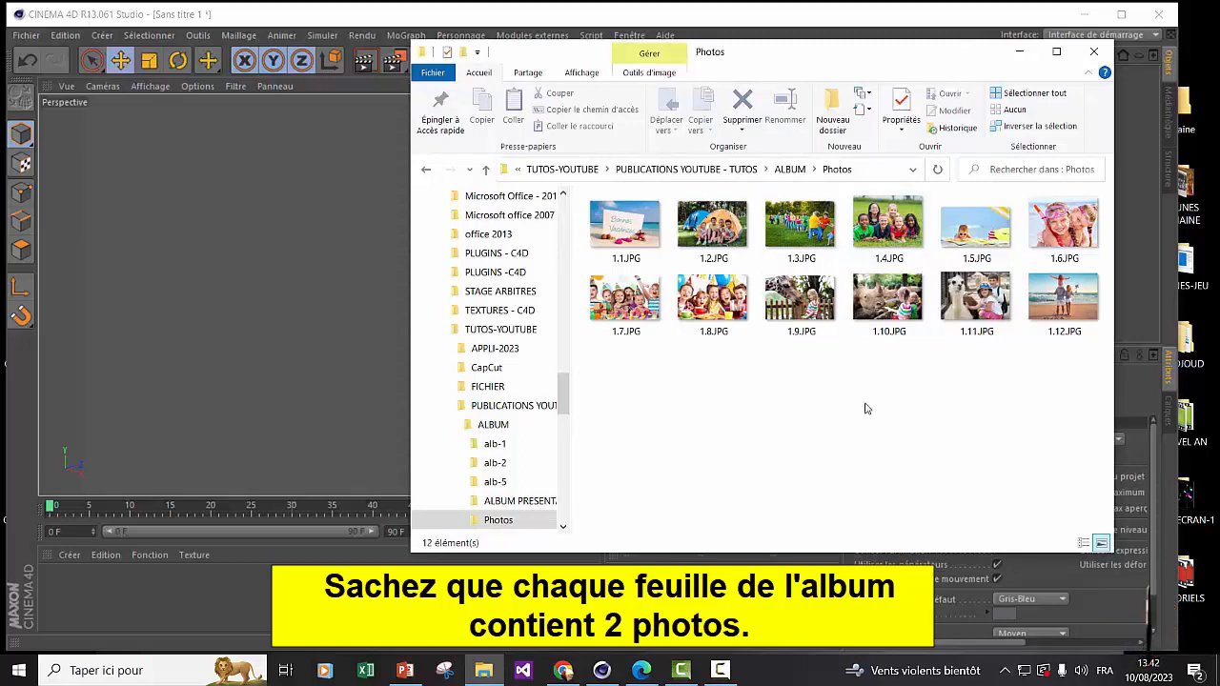
left_click(1019, 50)
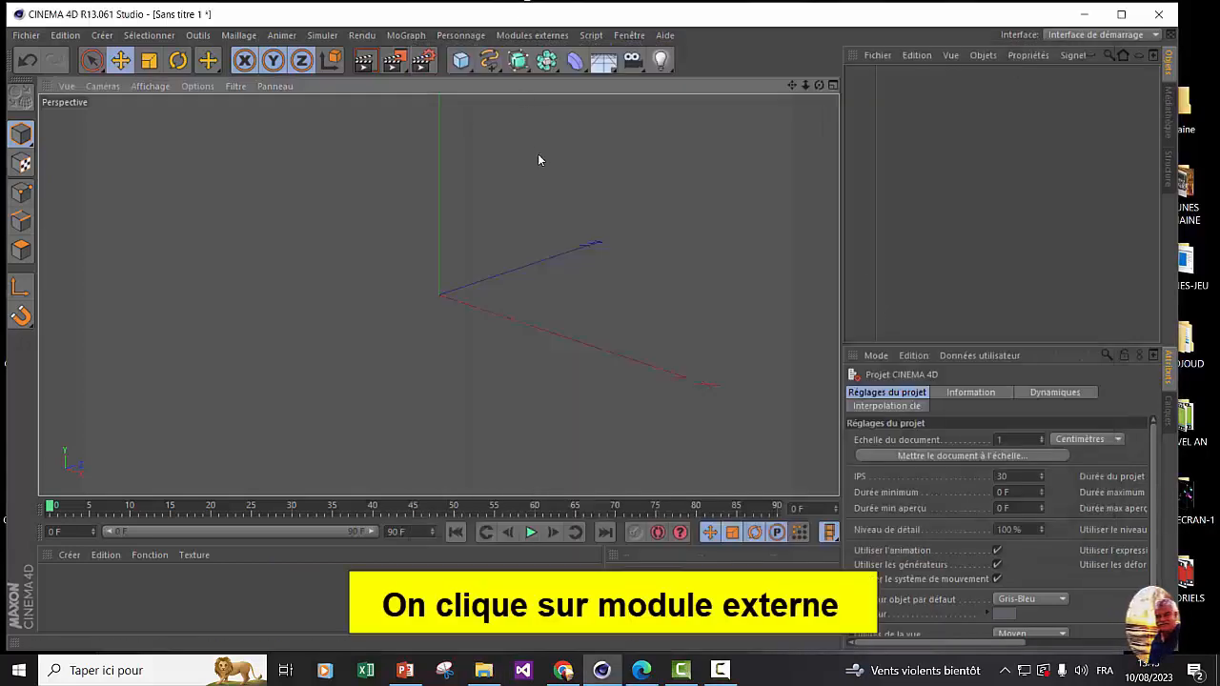
Step: Add a MagicBook plugin object to the scene and set its page width to 600
left_click(523, 36)
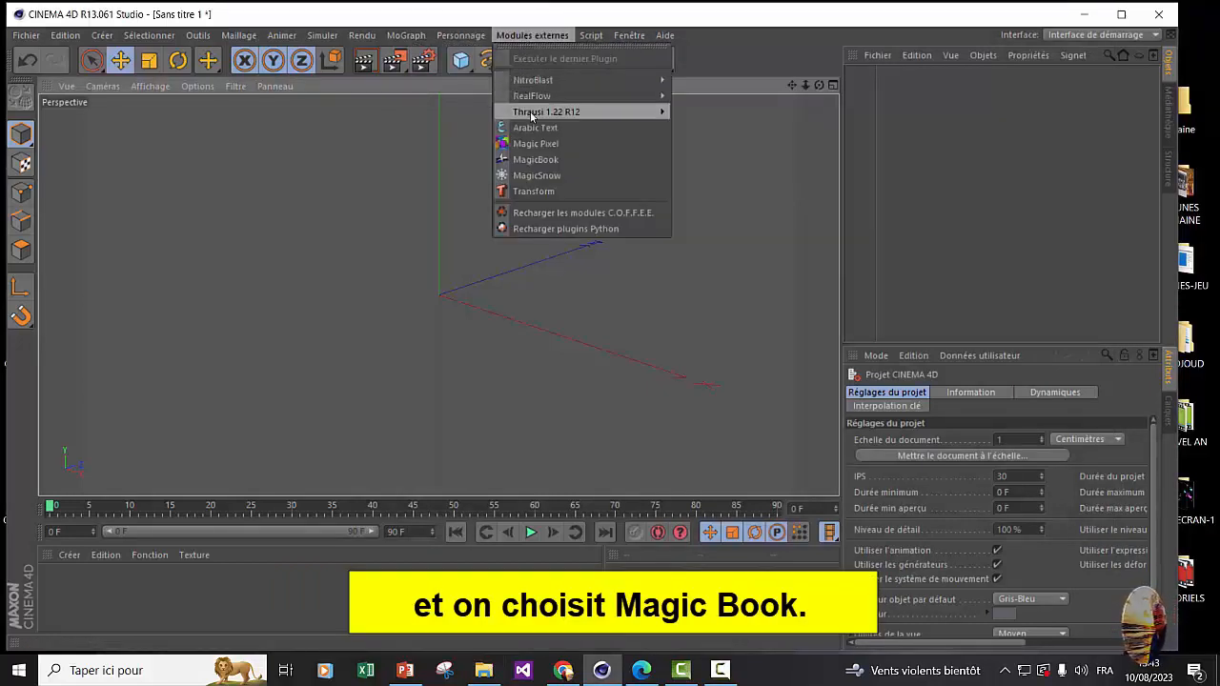
left_click(531, 161)
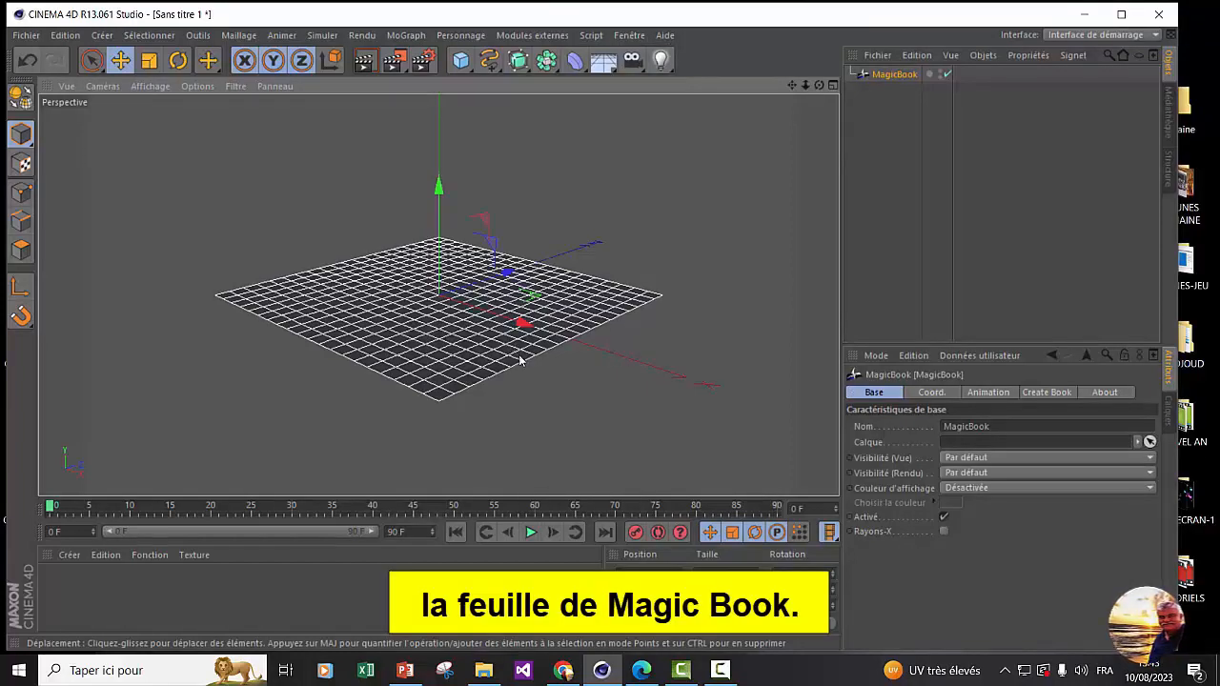
left_click(1044, 395)
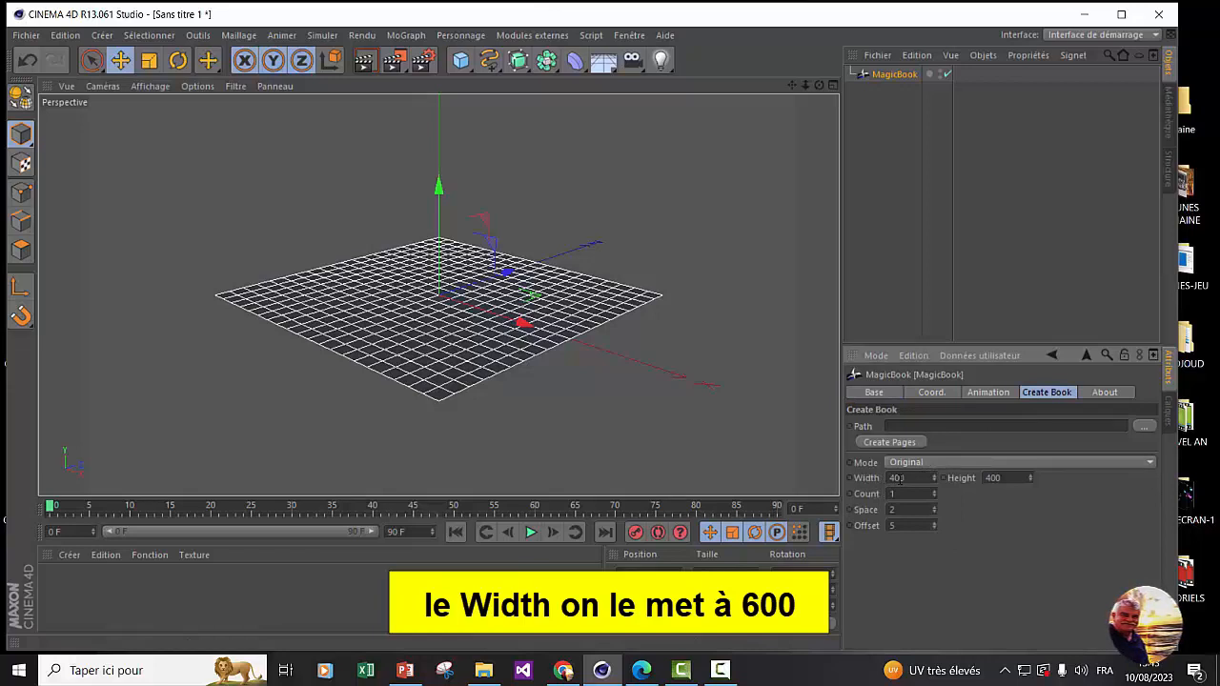
double_click(899, 478)
type("6")
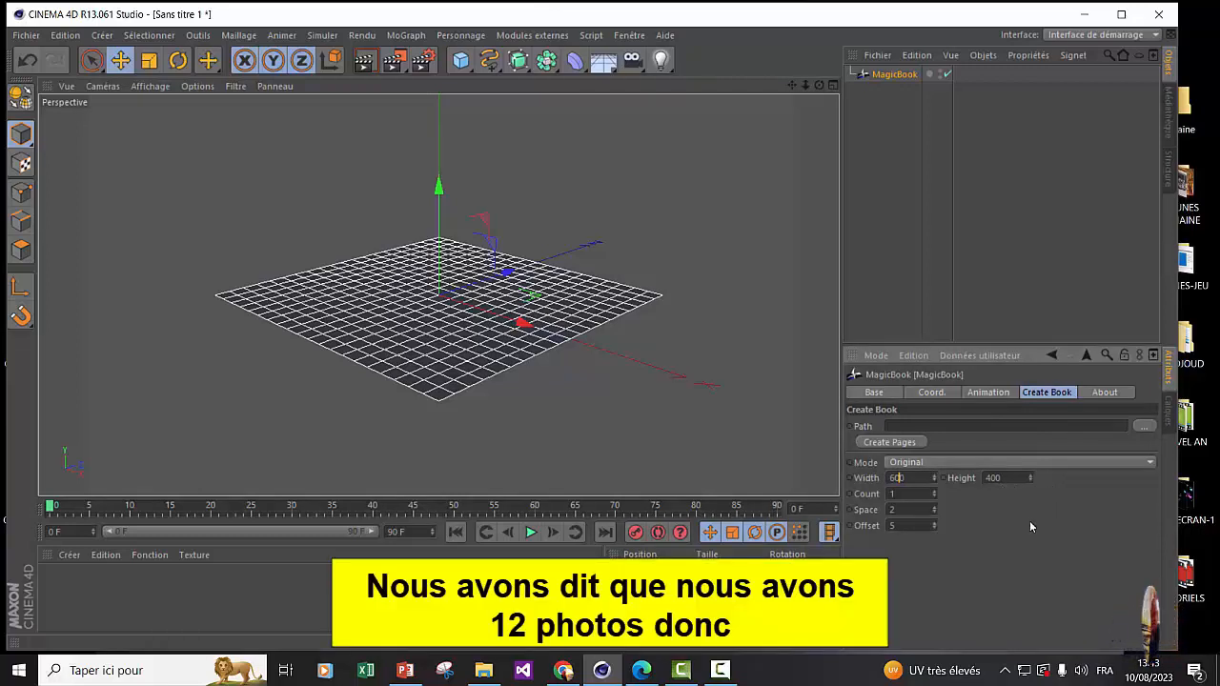
Step: Raise the MagicBook page count to 6 sheets
left_click(934, 492)
left_click(934, 492)
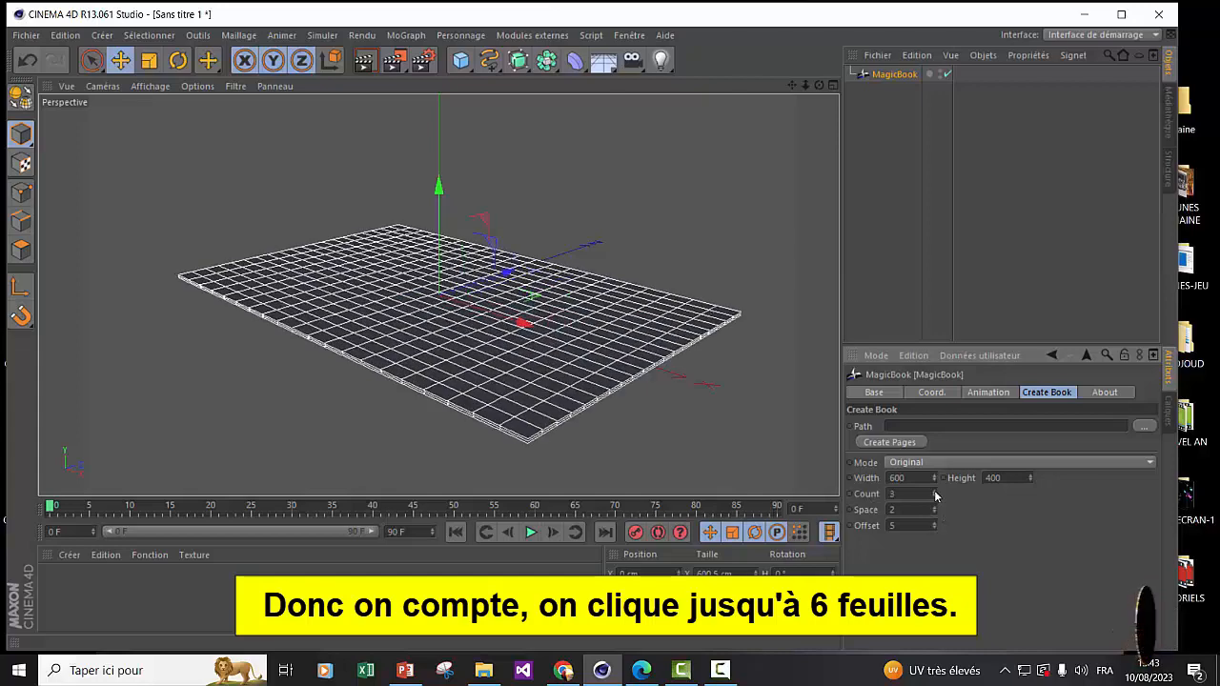
left_click(934, 492)
left_click(934, 491)
left_click(934, 491)
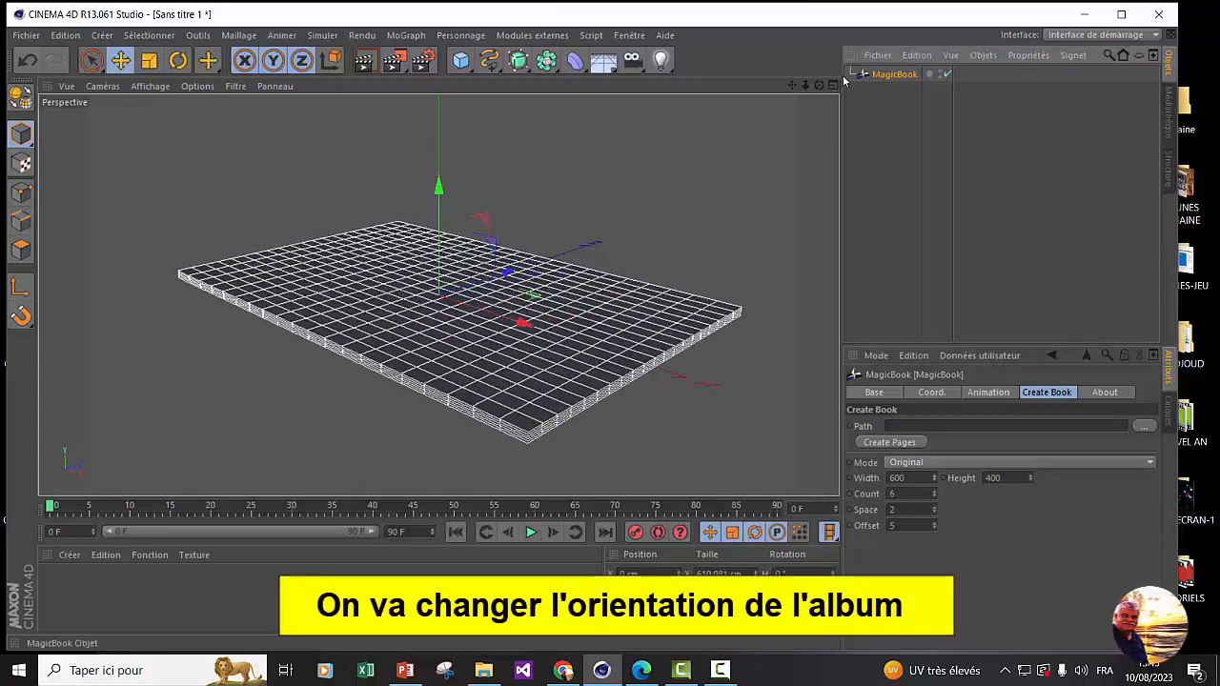
Step: Preview the album's page turn by raising Pages to about 20.7 %, and reset Pages to 0 %
left_click_drag(819, 86, 996, 139)
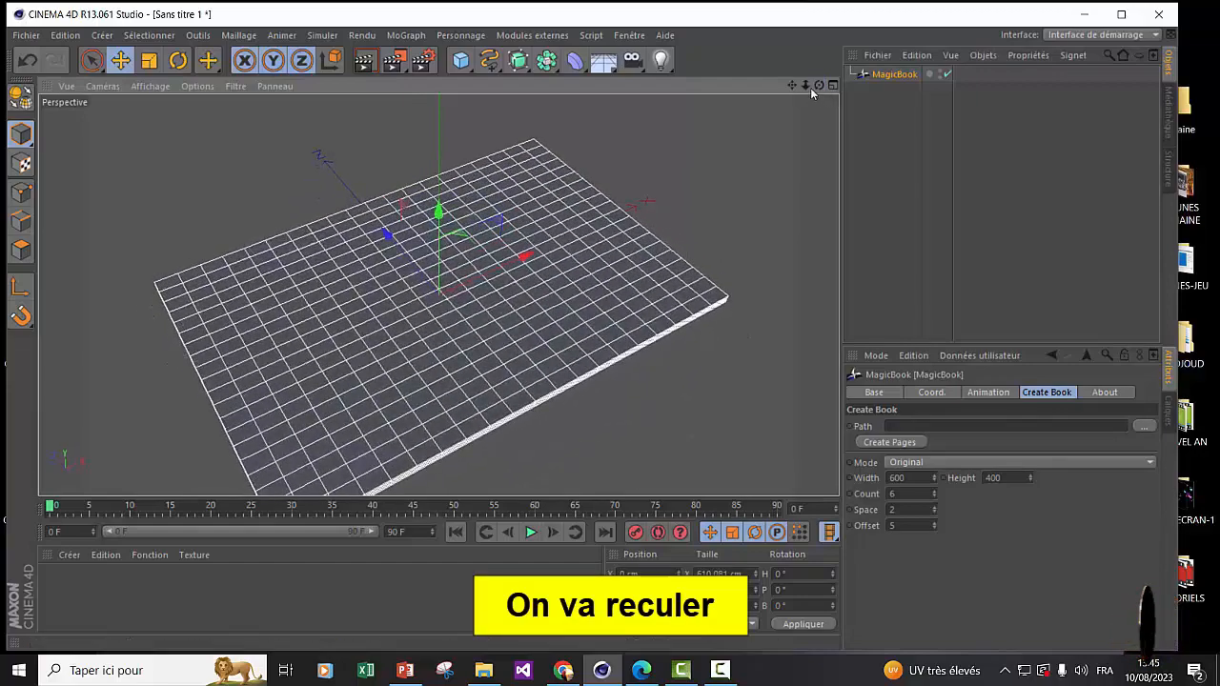
left_click_drag(805, 86, 842, 48)
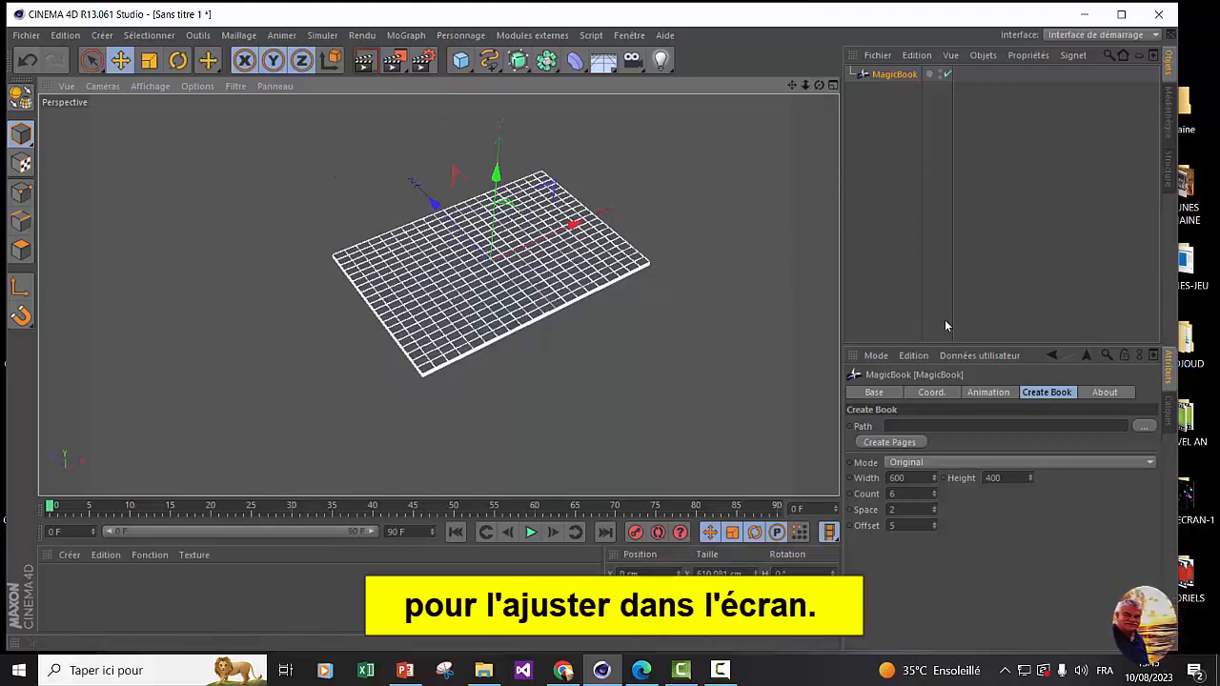
left_click(989, 395)
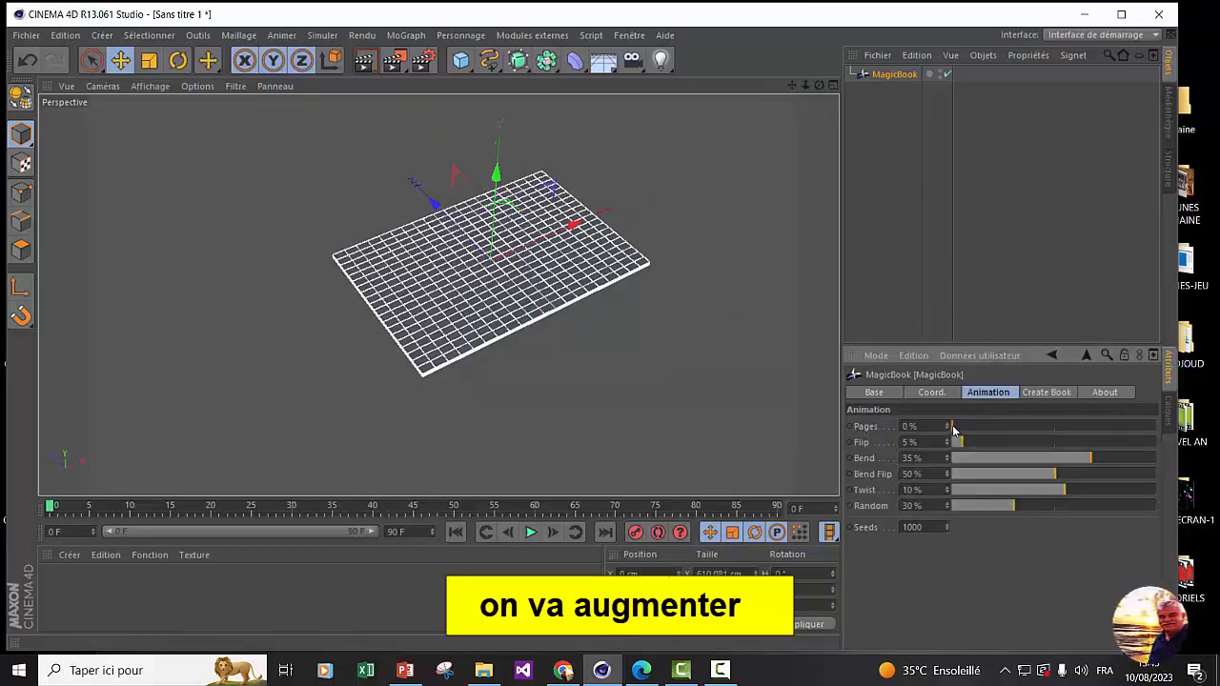
left_click_drag(953, 429, 996, 427)
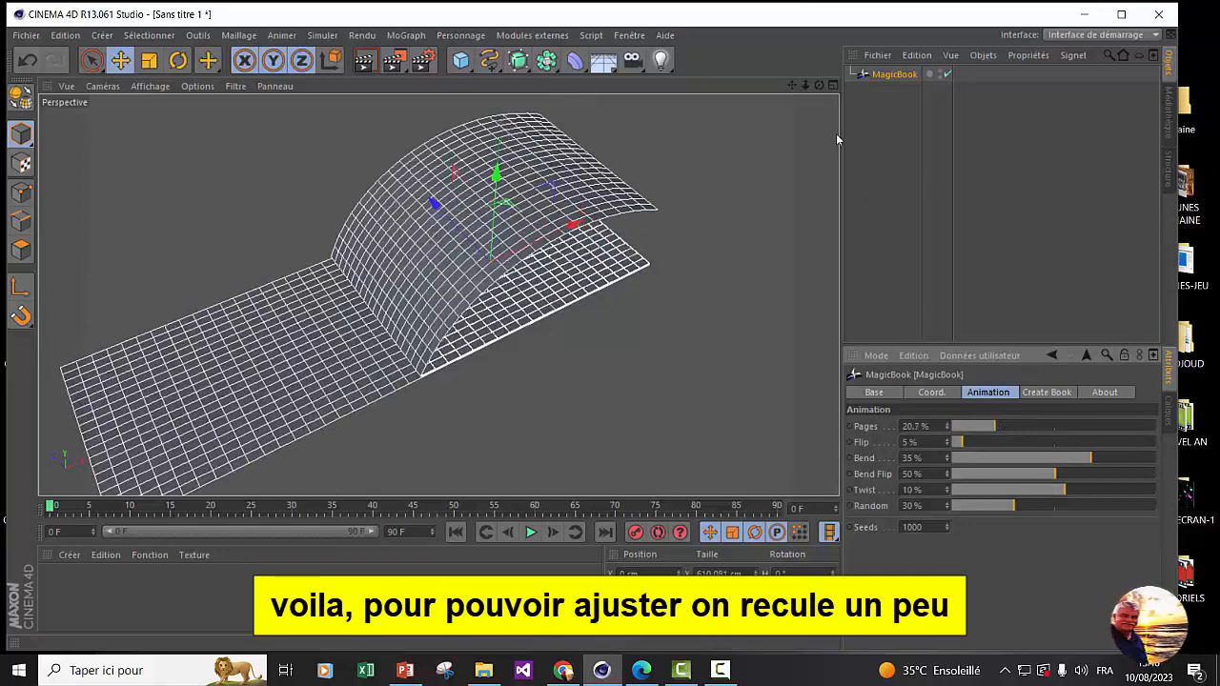
mouse_move(805, 86)
left_mouse_down()
mouse_move(795, 87)
mouse_move(806, 91)
left_mouse_up()
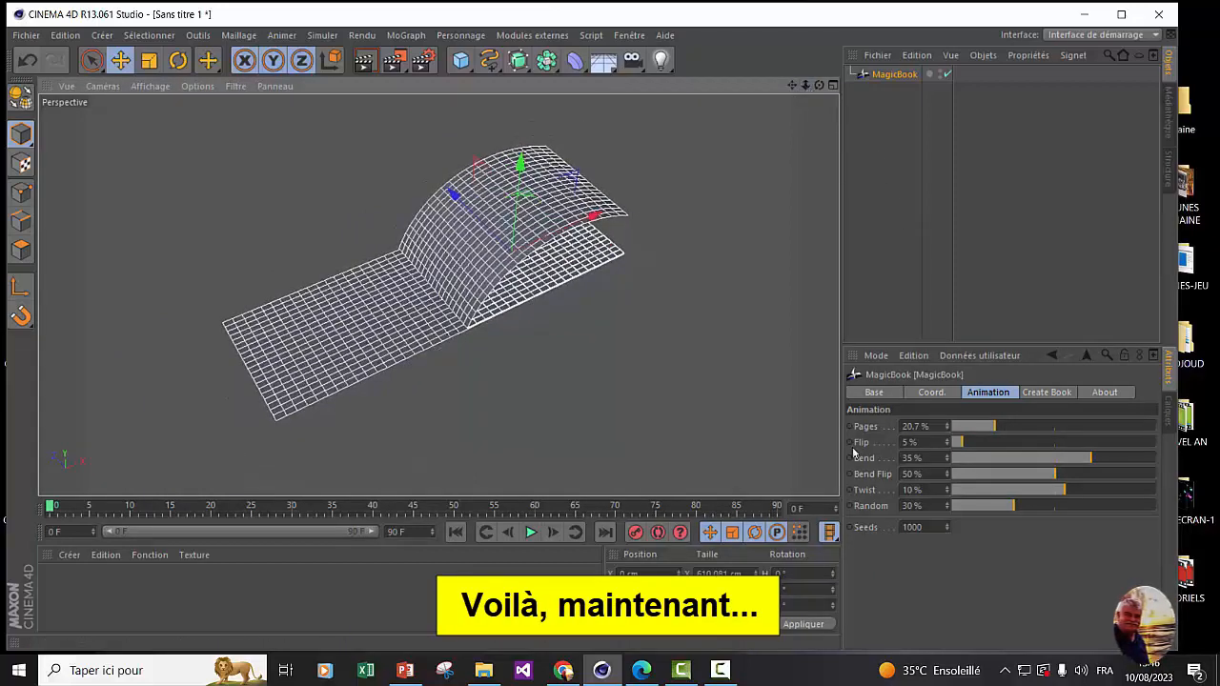
left_click_drag(984, 430, 949, 429)
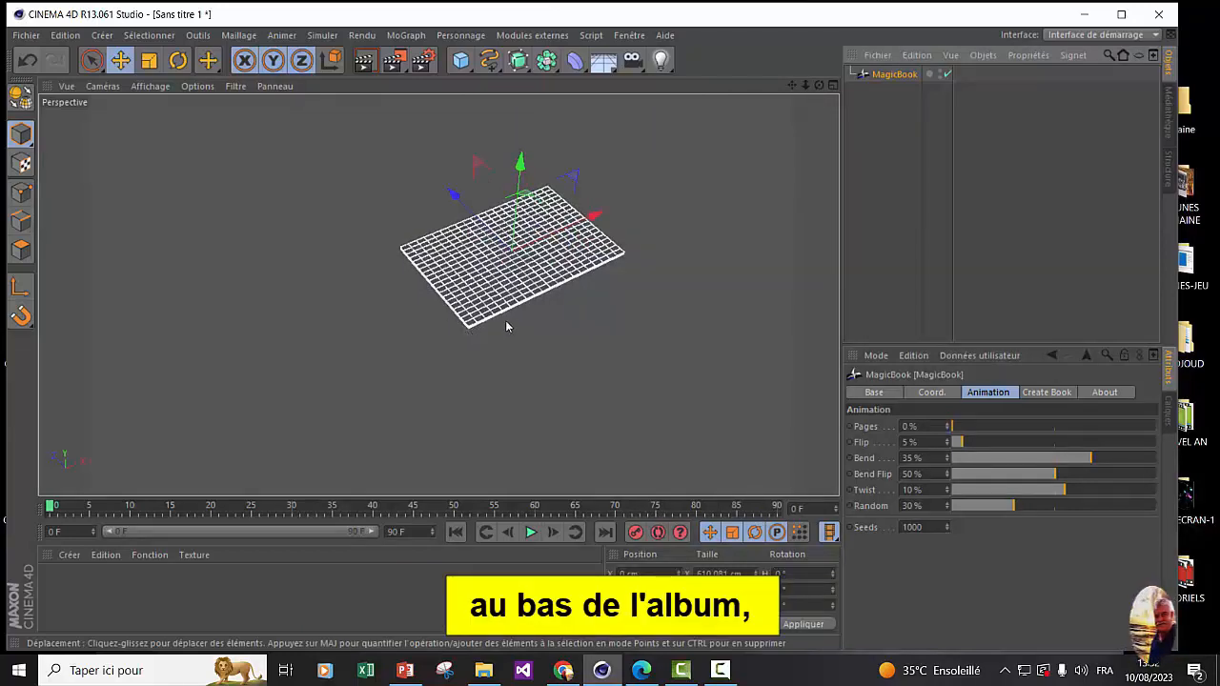
left_click_drag(805, 84, 894, 85)
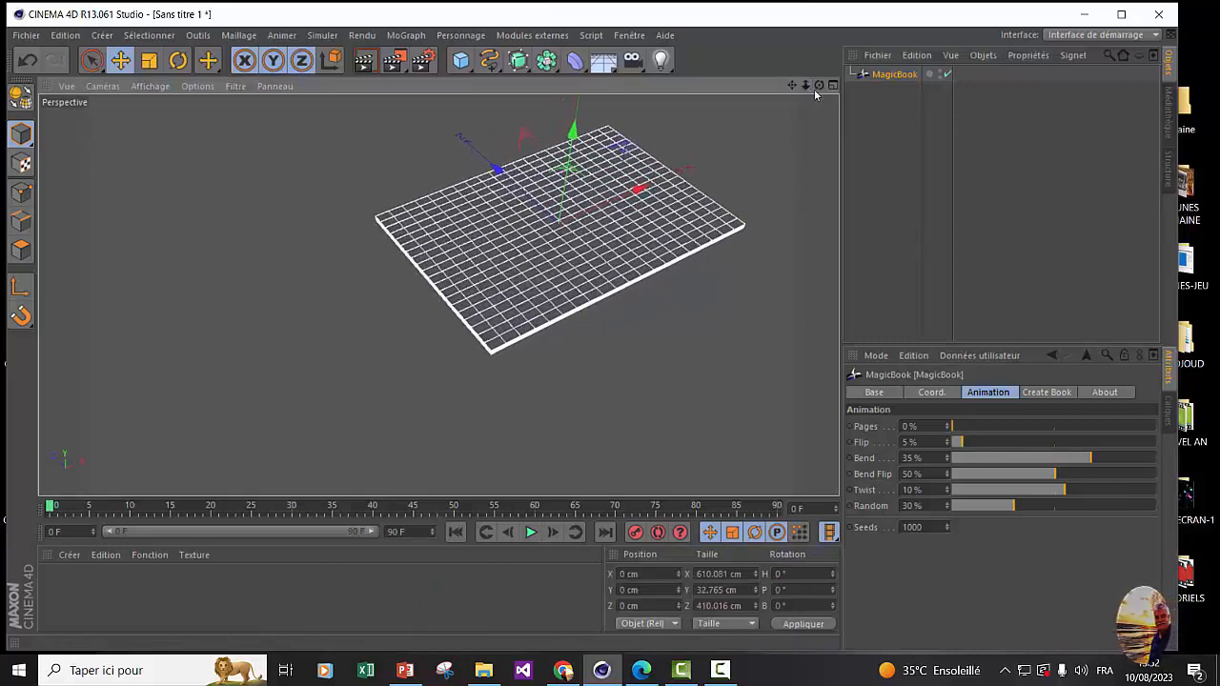
Step: Add a Tube object oriented to +Z and move it along X to about -311 cm, at the album's binding edge
left_click_drag(460, 60, 871, 139)
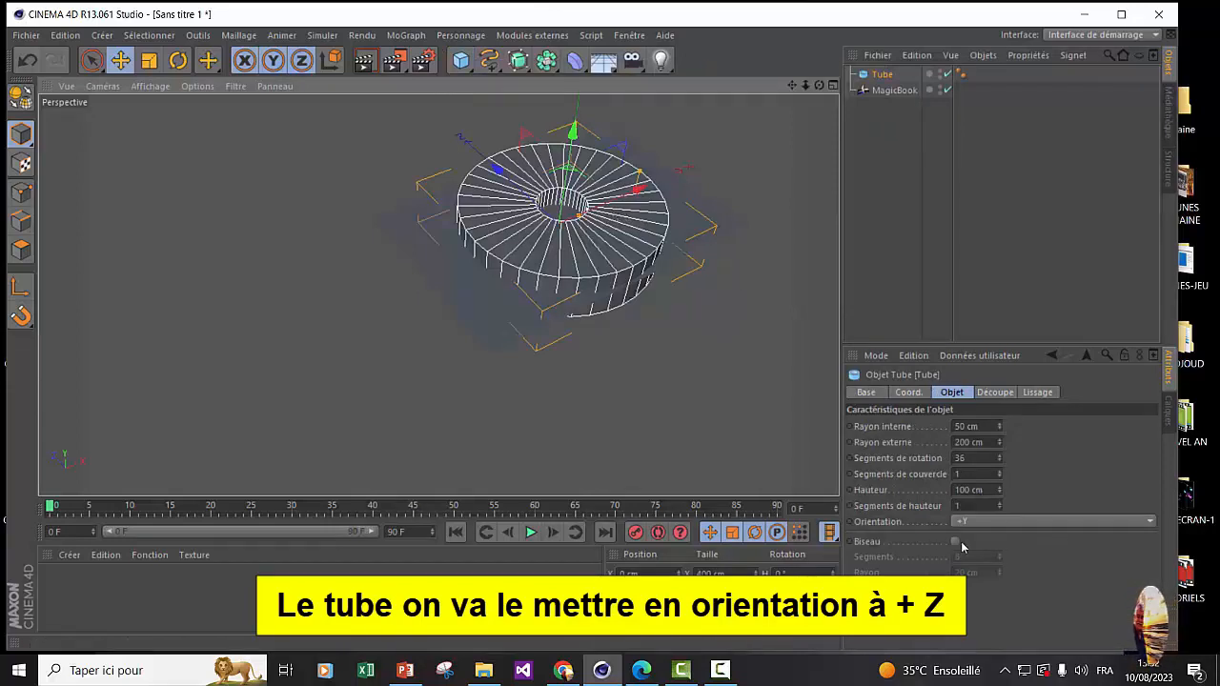
left_click(1138, 521)
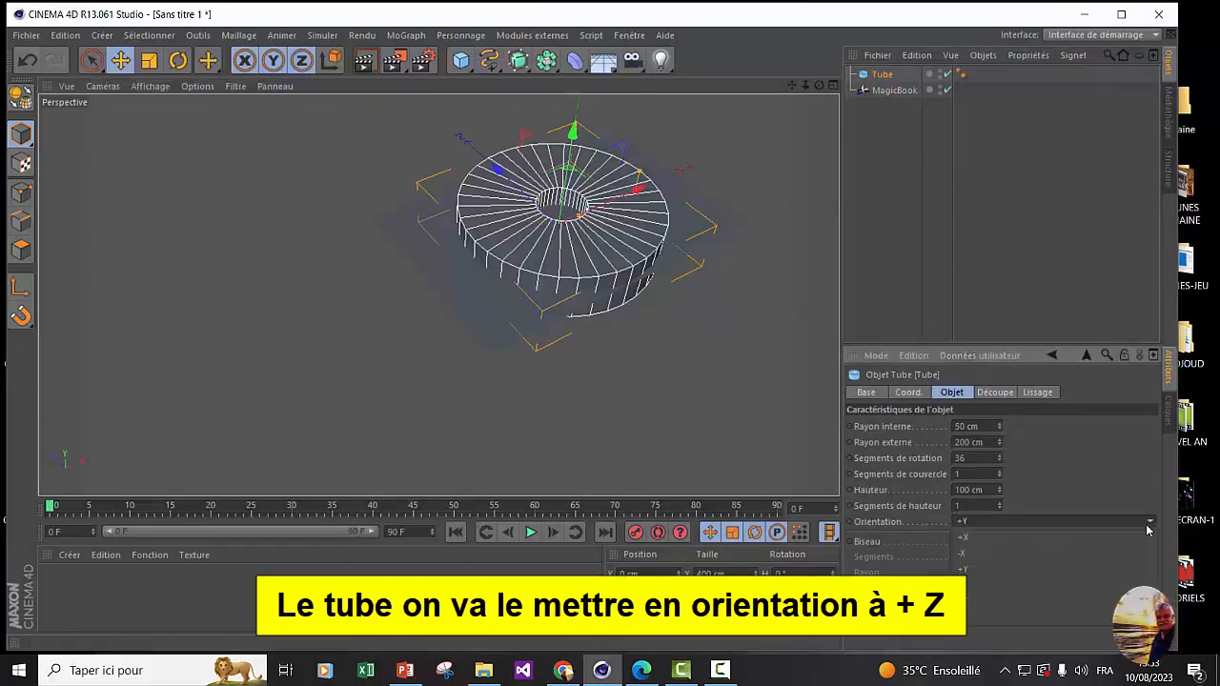
left_click(1026, 600)
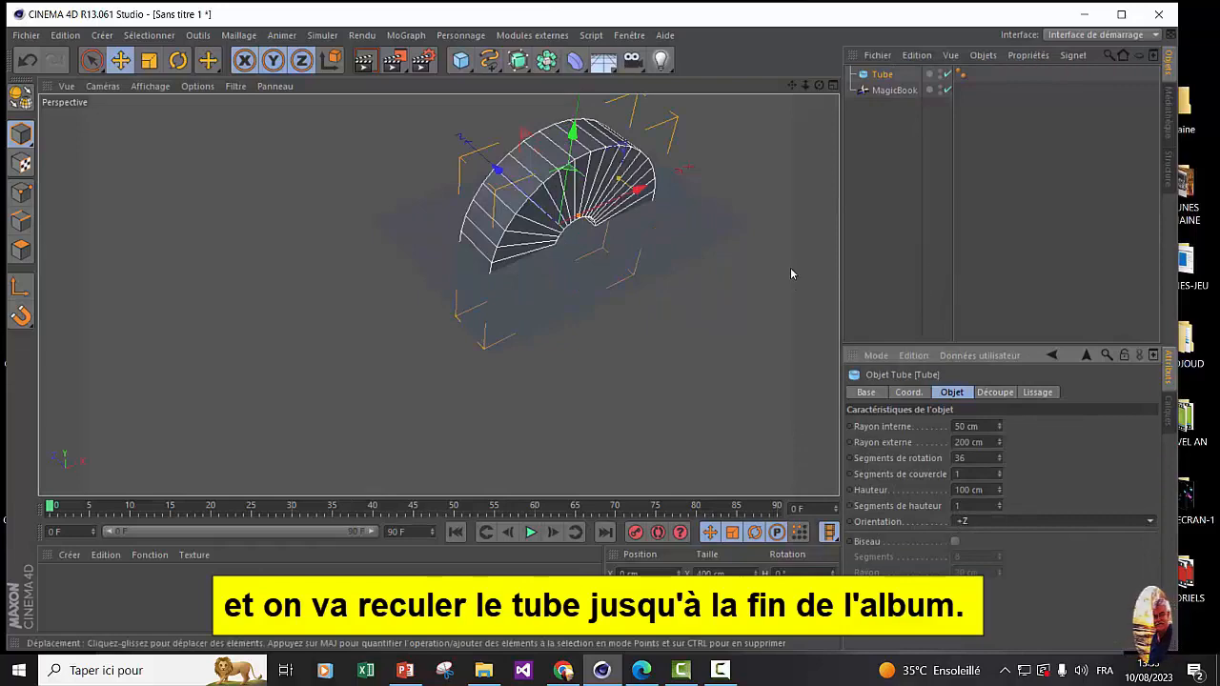
left_click_drag(635, 189, 499, 219)
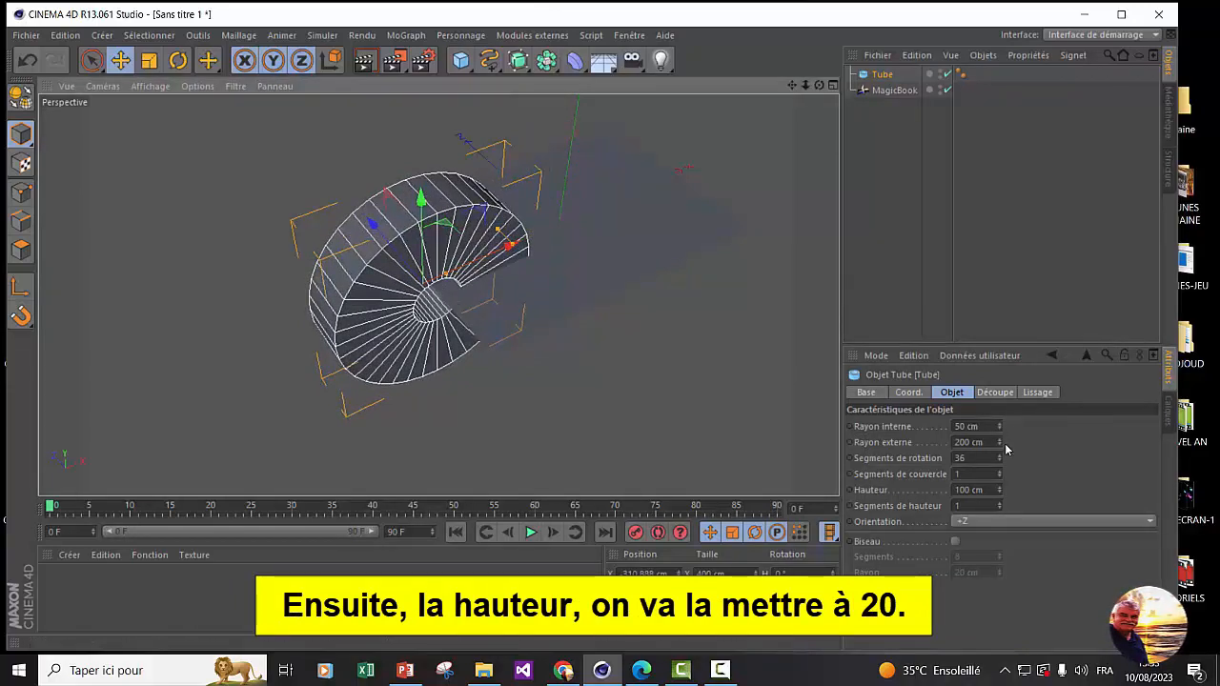
Step: Set the tube's height to 20 cm and its outer radius to 12 cm
double_click(969, 490)
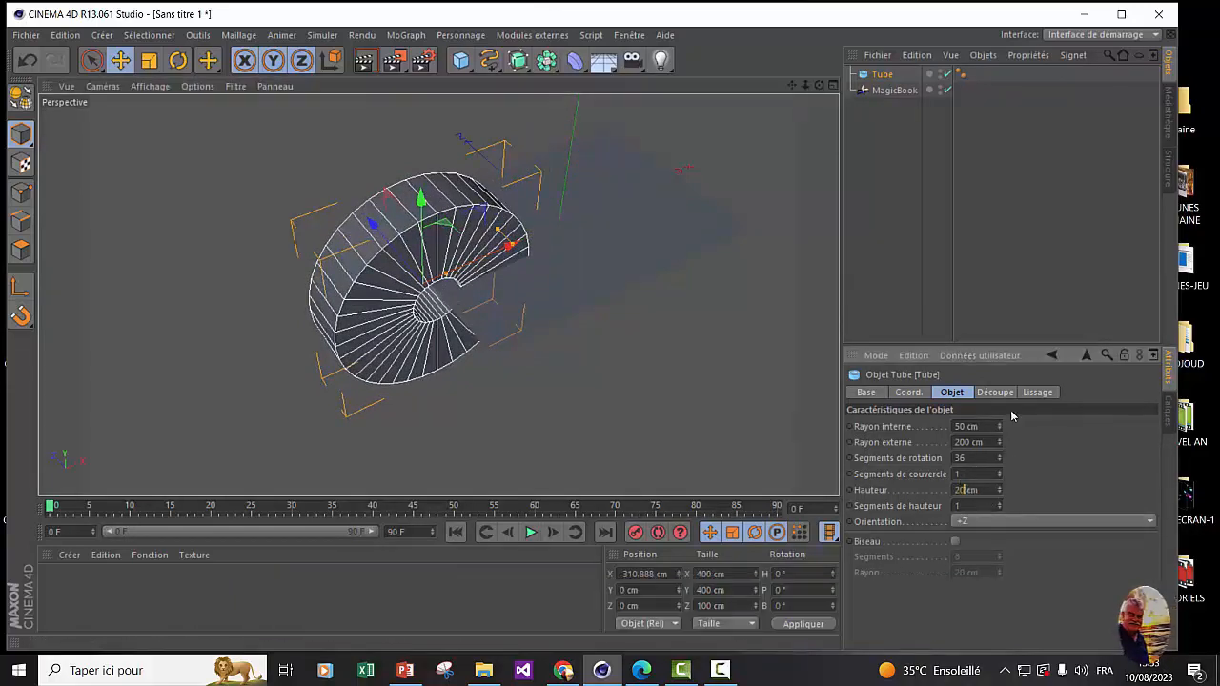
type("20")
key("Return")
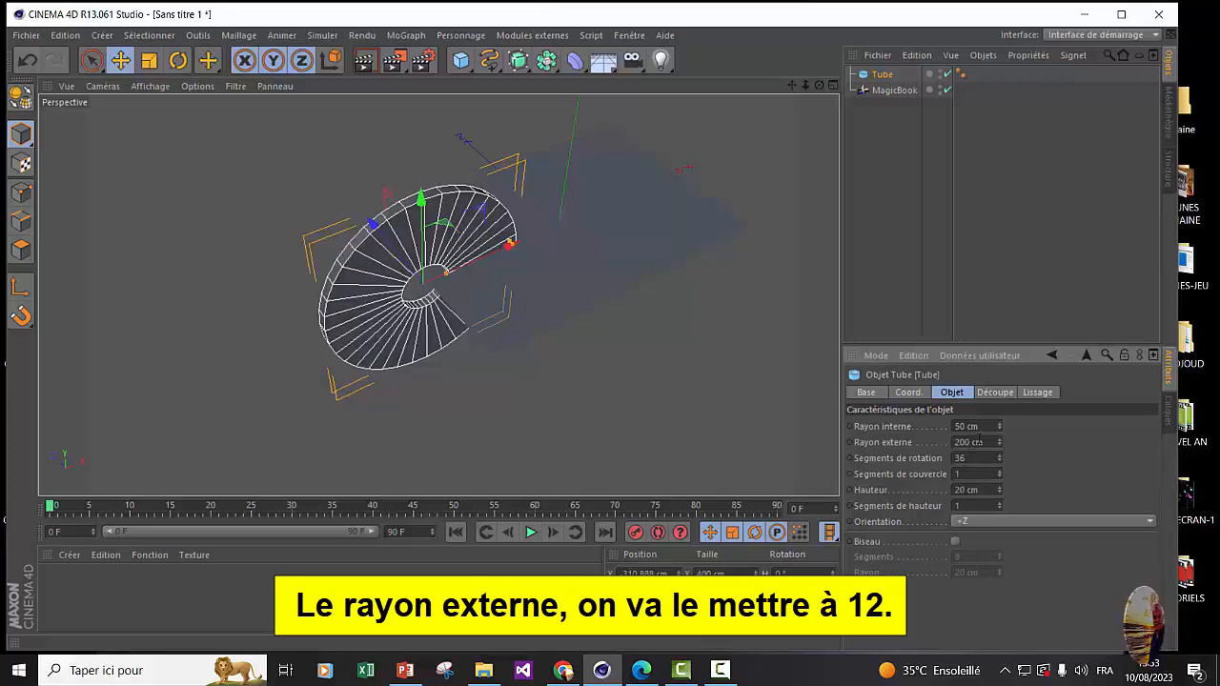
double_click(969, 443)
type("12")
key("Return")
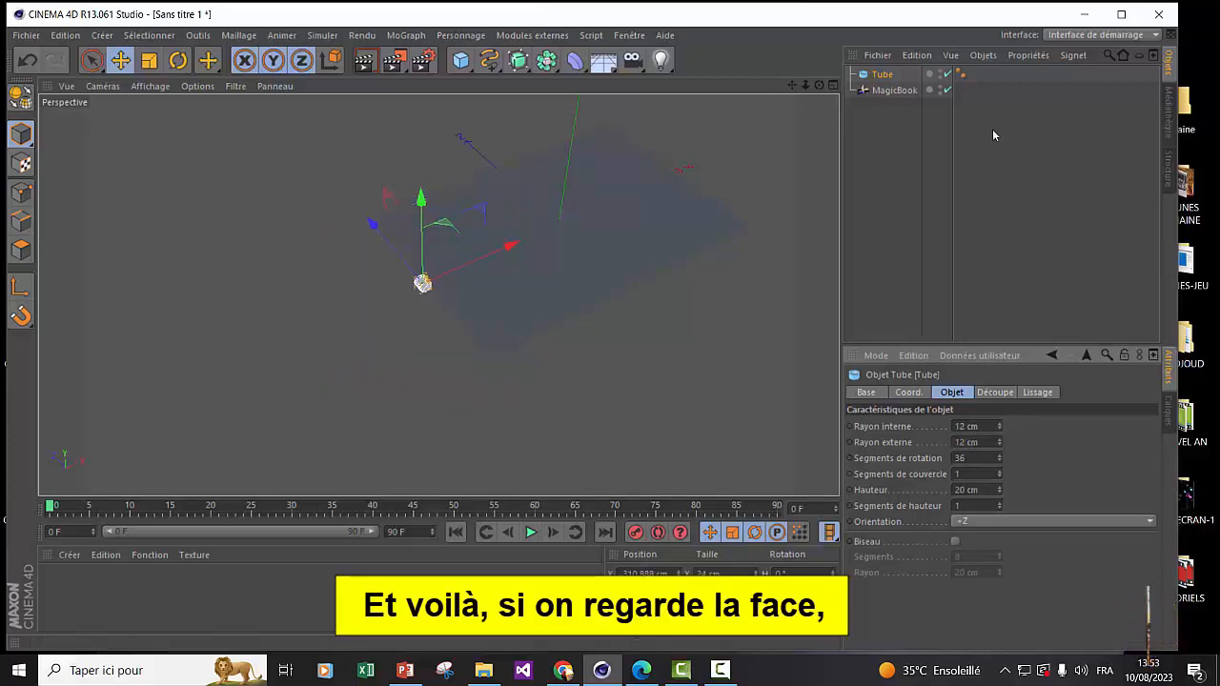
Step: In the front view, align the tube with the album's binding edge at about X -302 cm and Y 3.4 cm
left_click(833, 86)
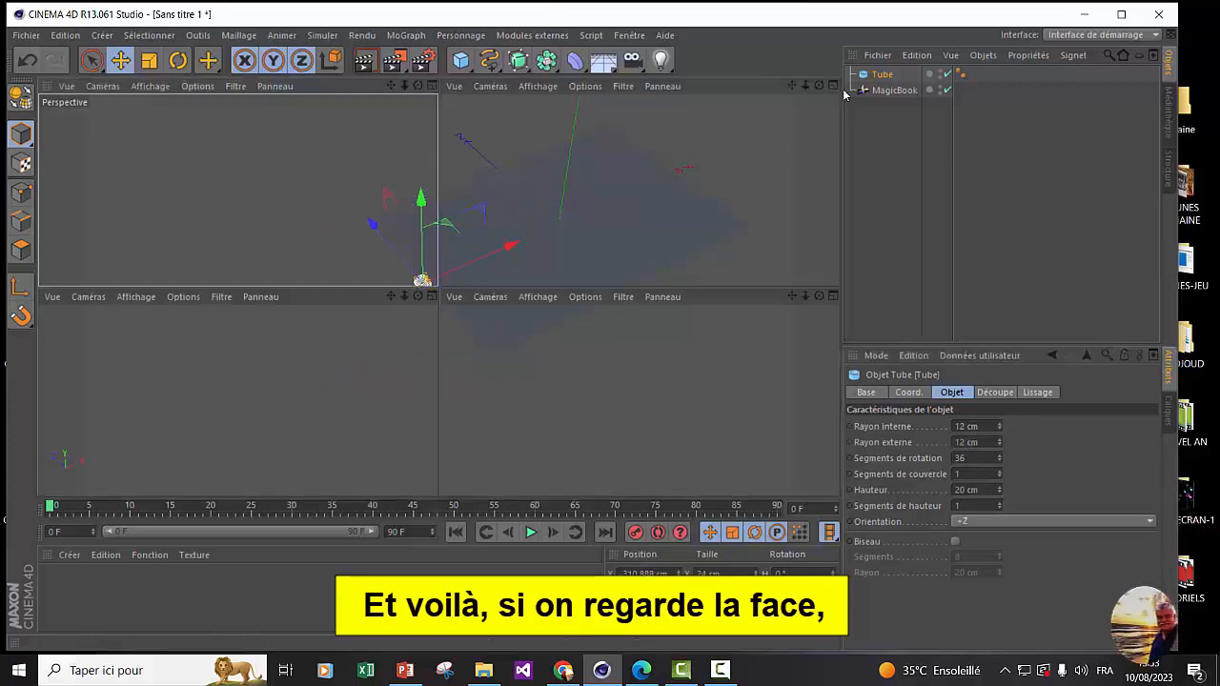
left_click(833, 295)
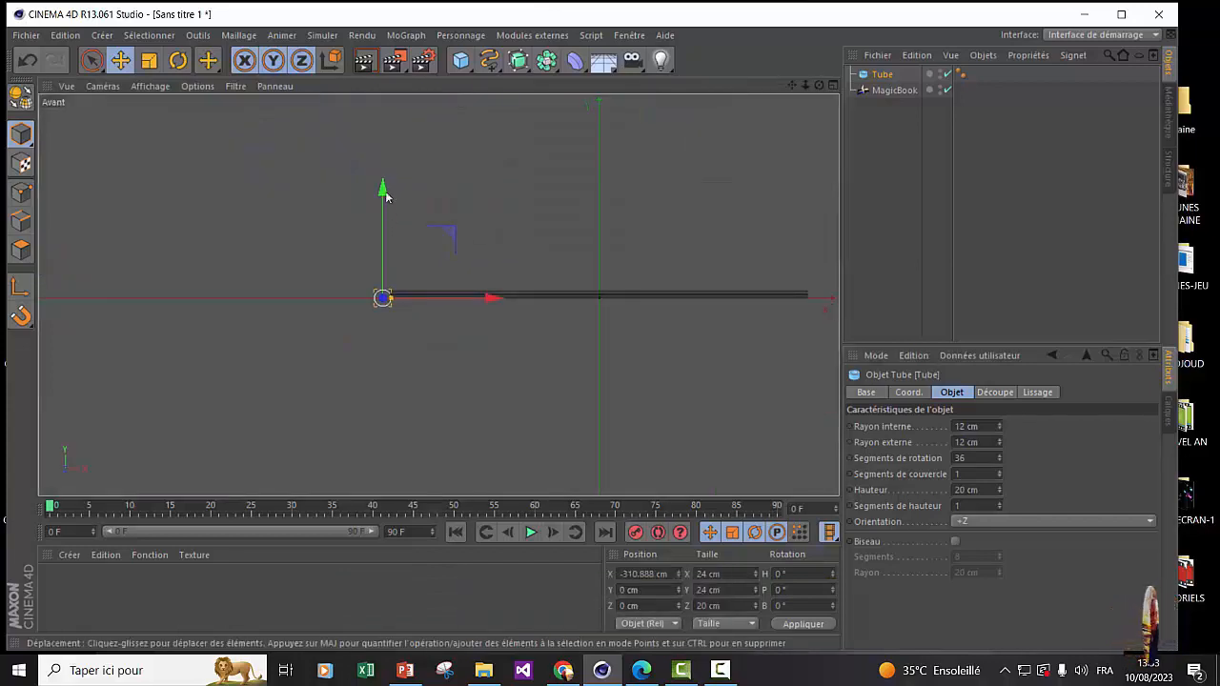
left_click_drag(383, 191, 383, 187)
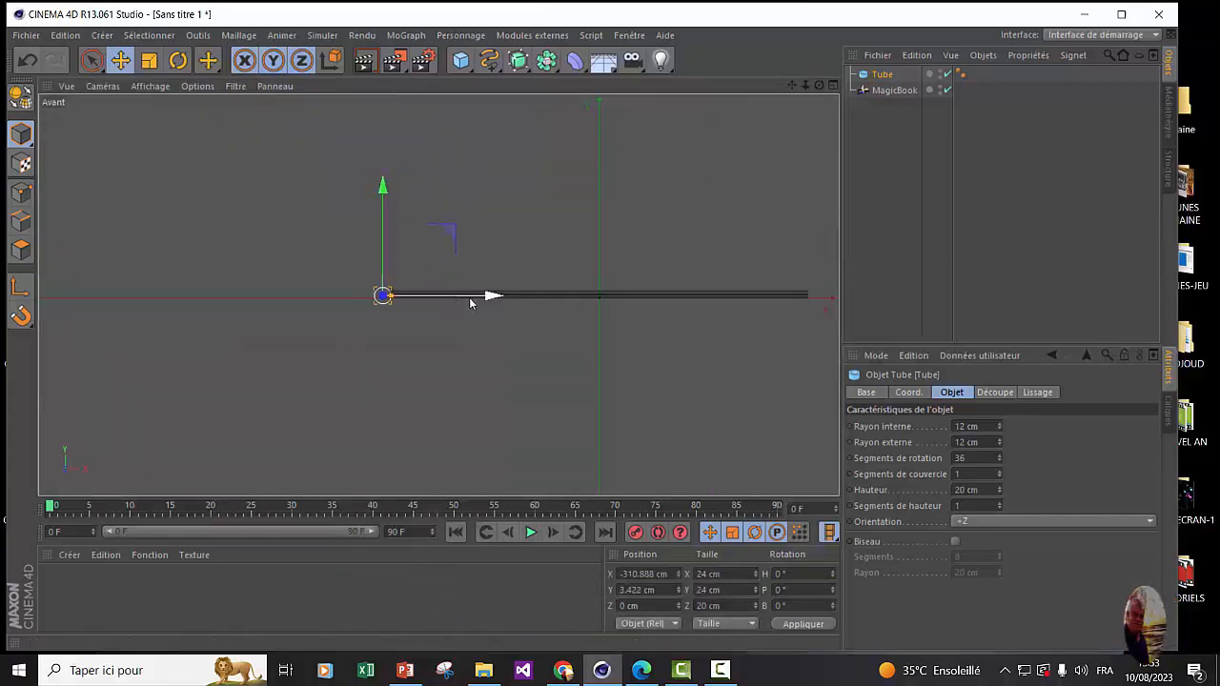
left_click_drag(487, 297, 496, 303)
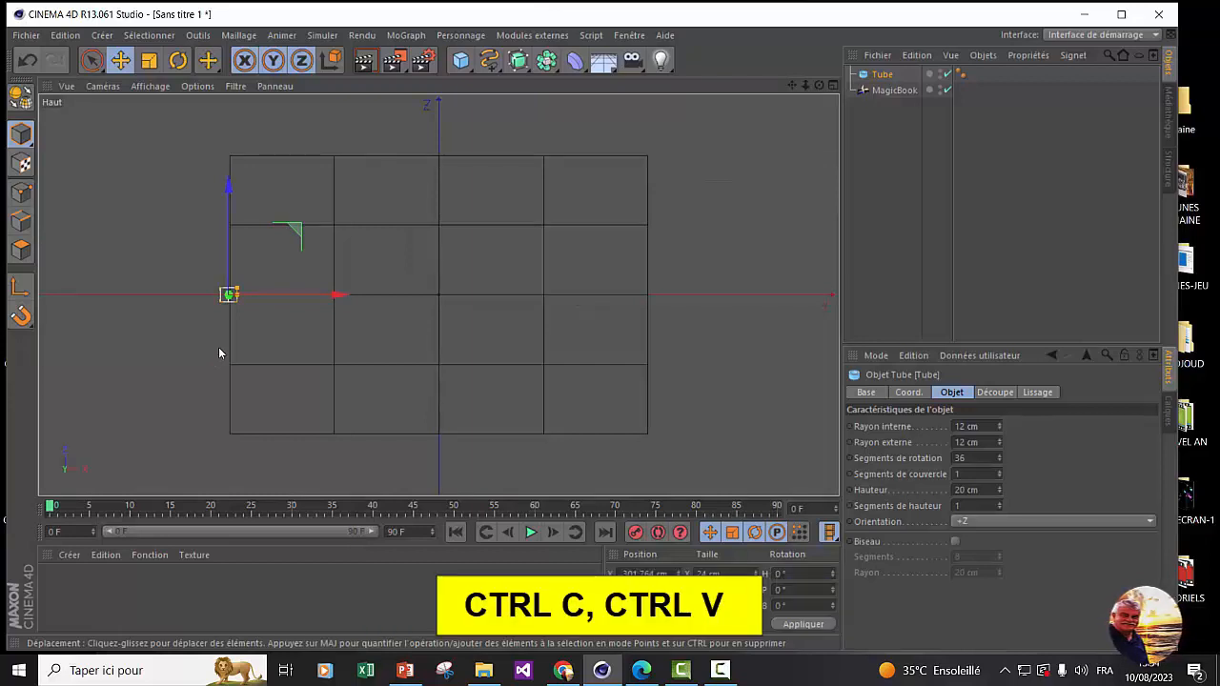
Step: Make four copies of the tube in the top view and space them along Z over the album's binding edge, two on each side
key("ctrl+c")
key("ctrl+v")
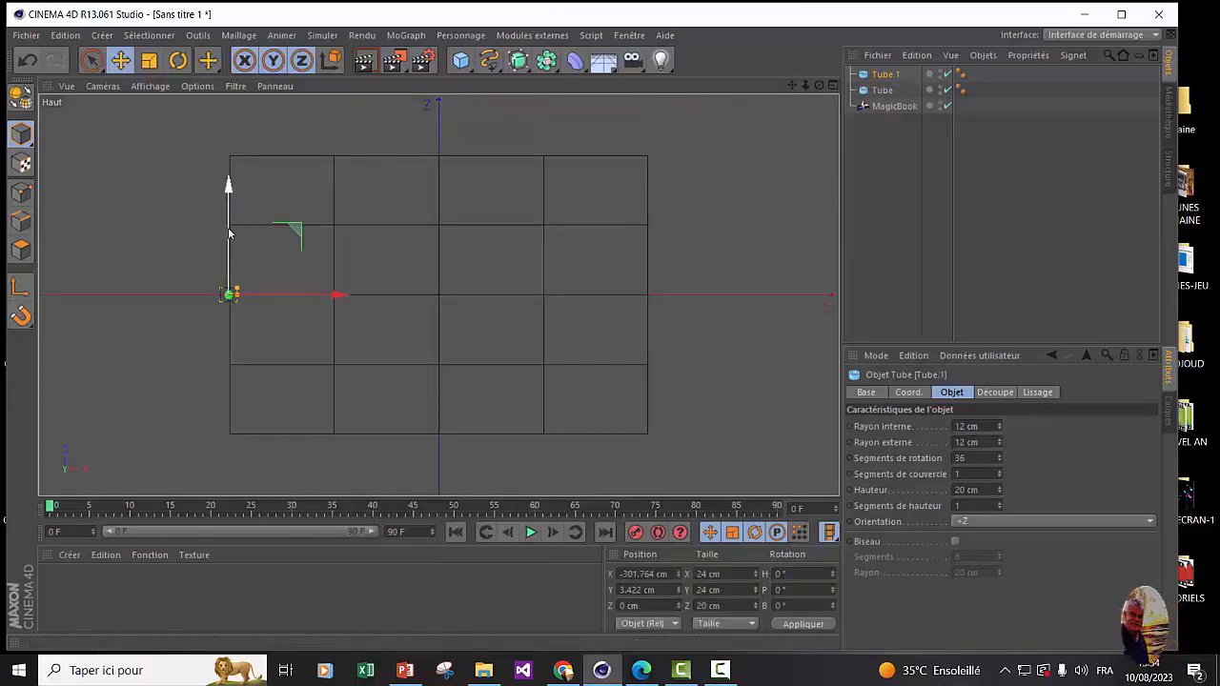
left_click_drag(229, 190, 237, 60)
key("ctrl+v")
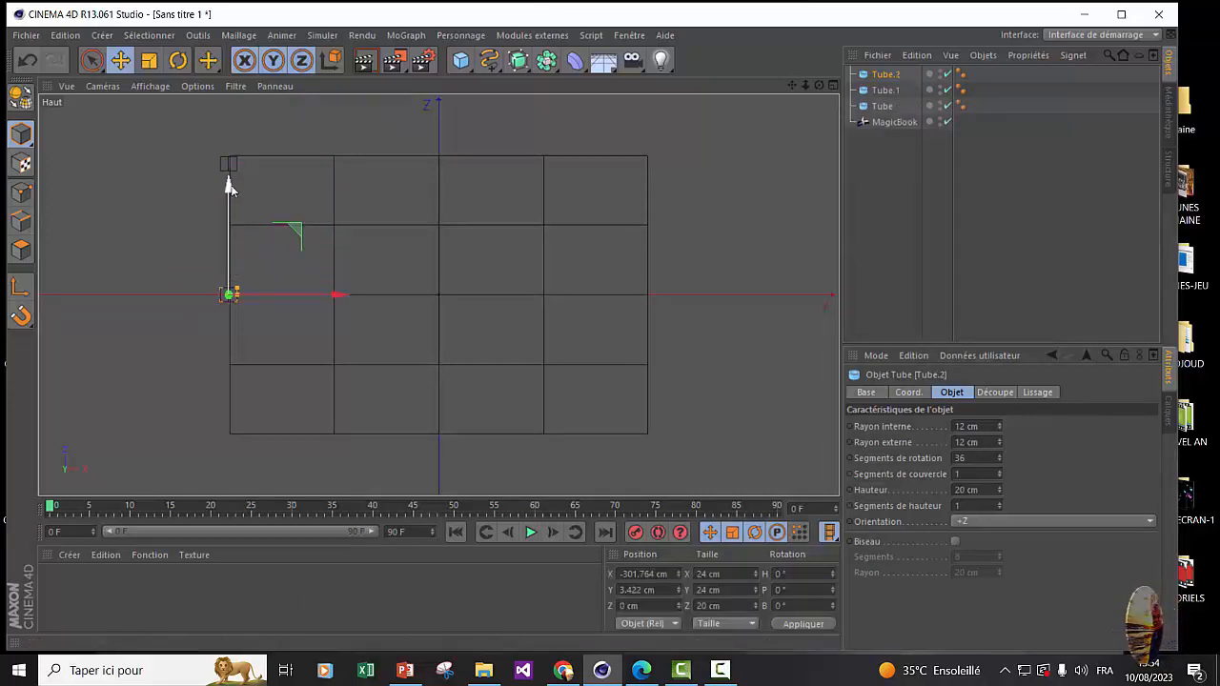
left_click_drag(228, 188, 231, 120)
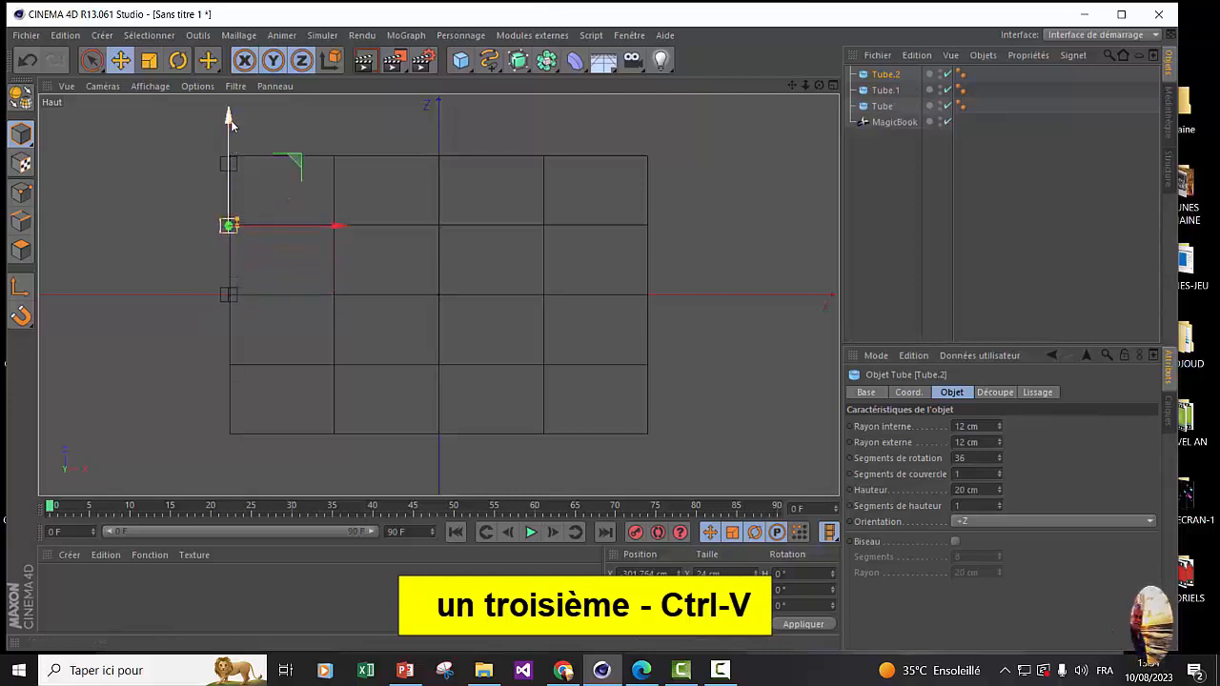
key("ctrl+v")
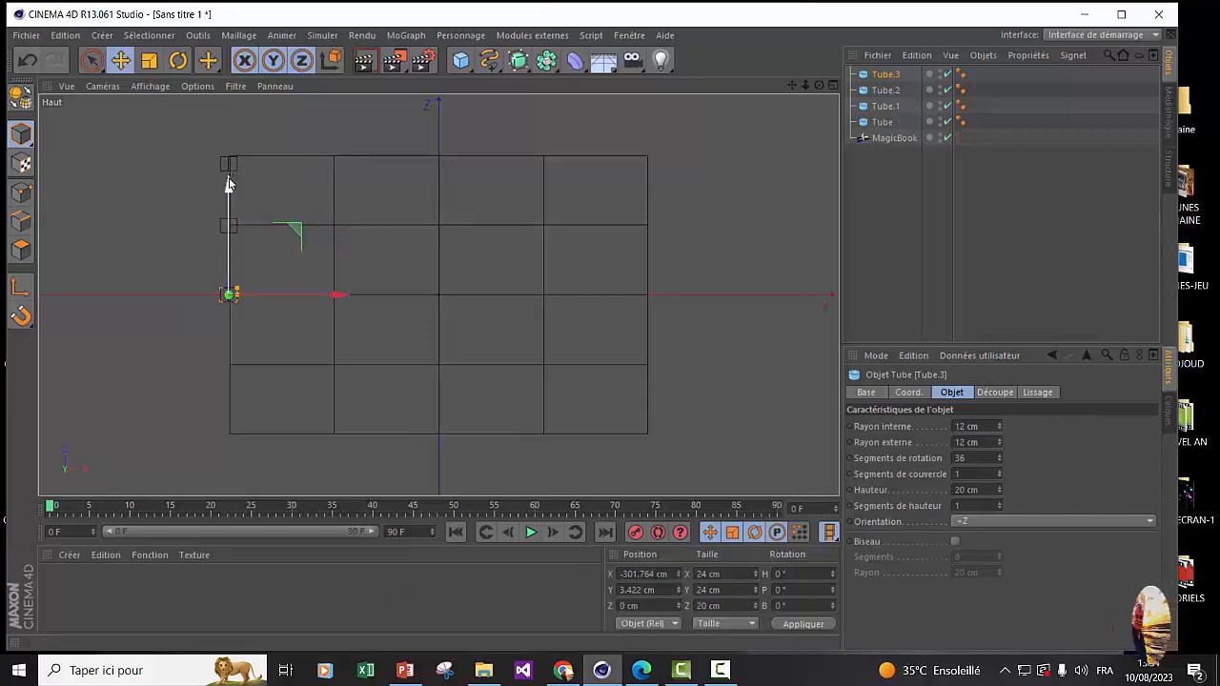
left_click_drag(229, 186, 171, 261)
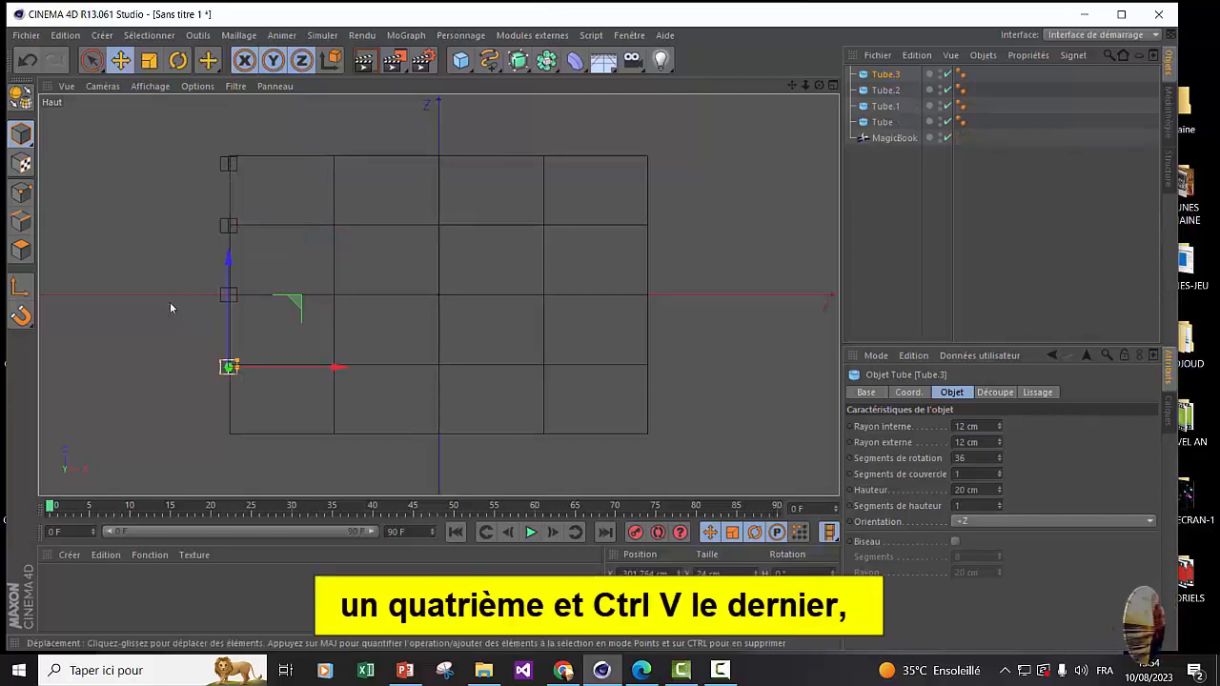
key("ctrl+v")
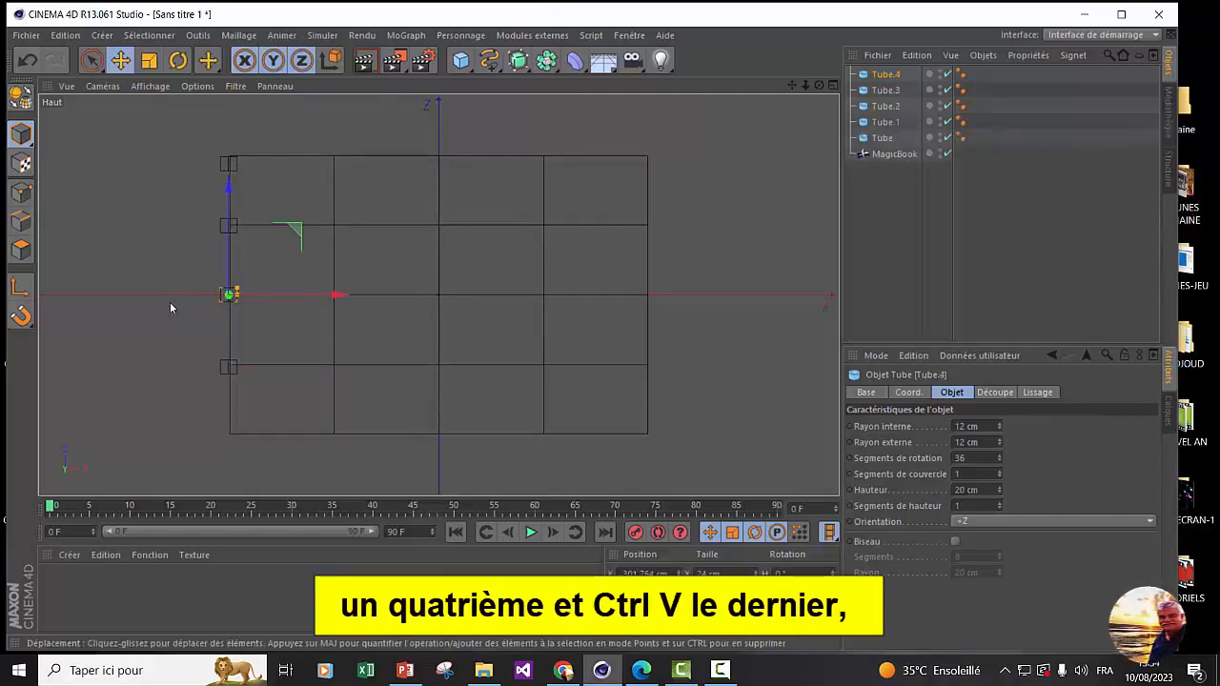
left_click_drag(229, 188, 230, 314)
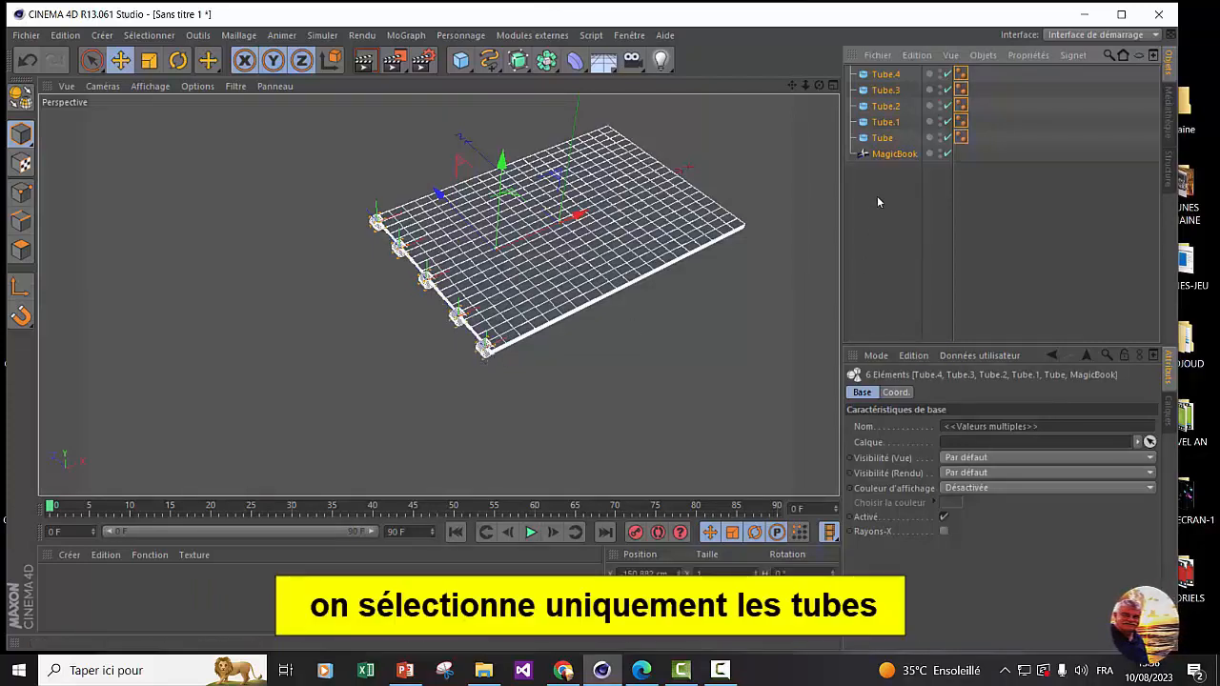
Step: Set the height of all five tubes to 10 cm, and preview the page turn by raising MagicBook's Pages value
left_click(989, 140)
left_click_drag(991, 137, 838, 76)
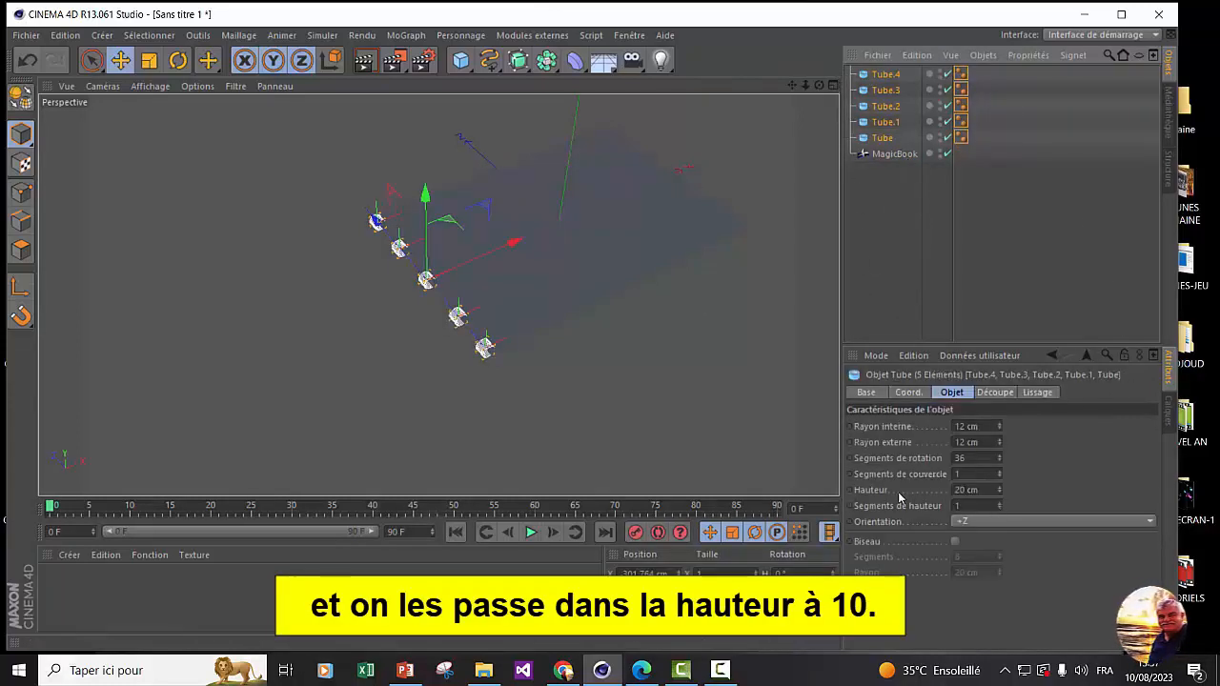
double_click(959, 490)
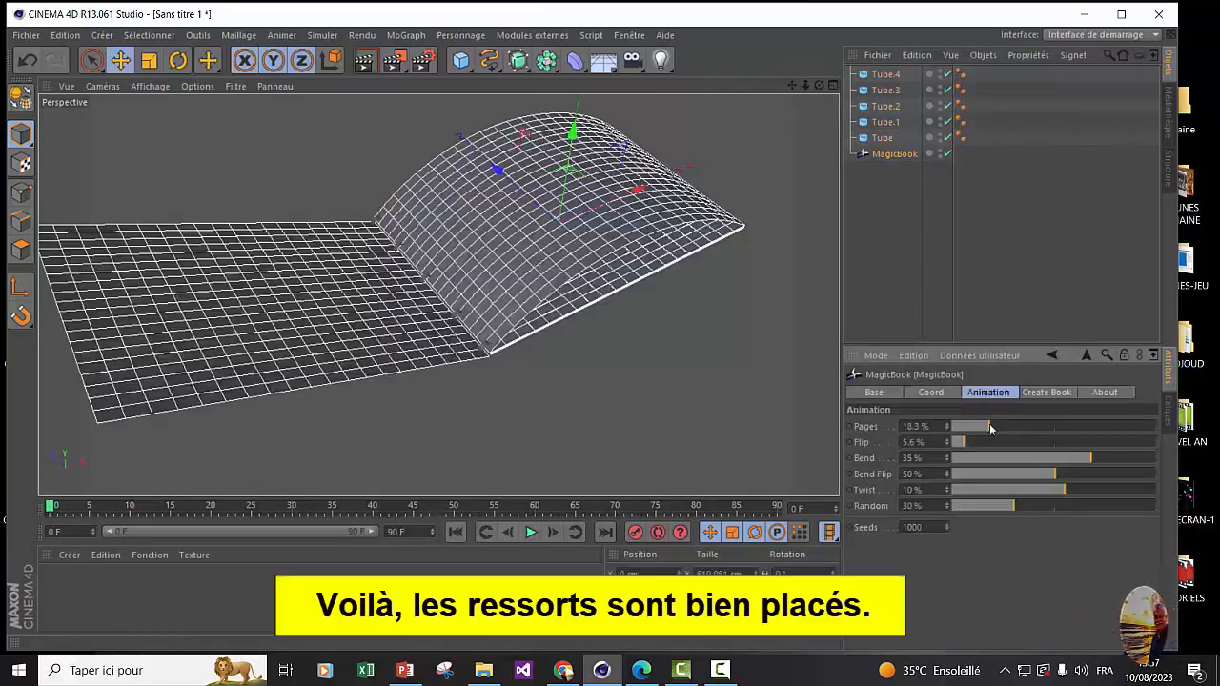
left_click_drag(994, 427, 1027, 431)
left_click_drag(1026, 427, 1035, 427)
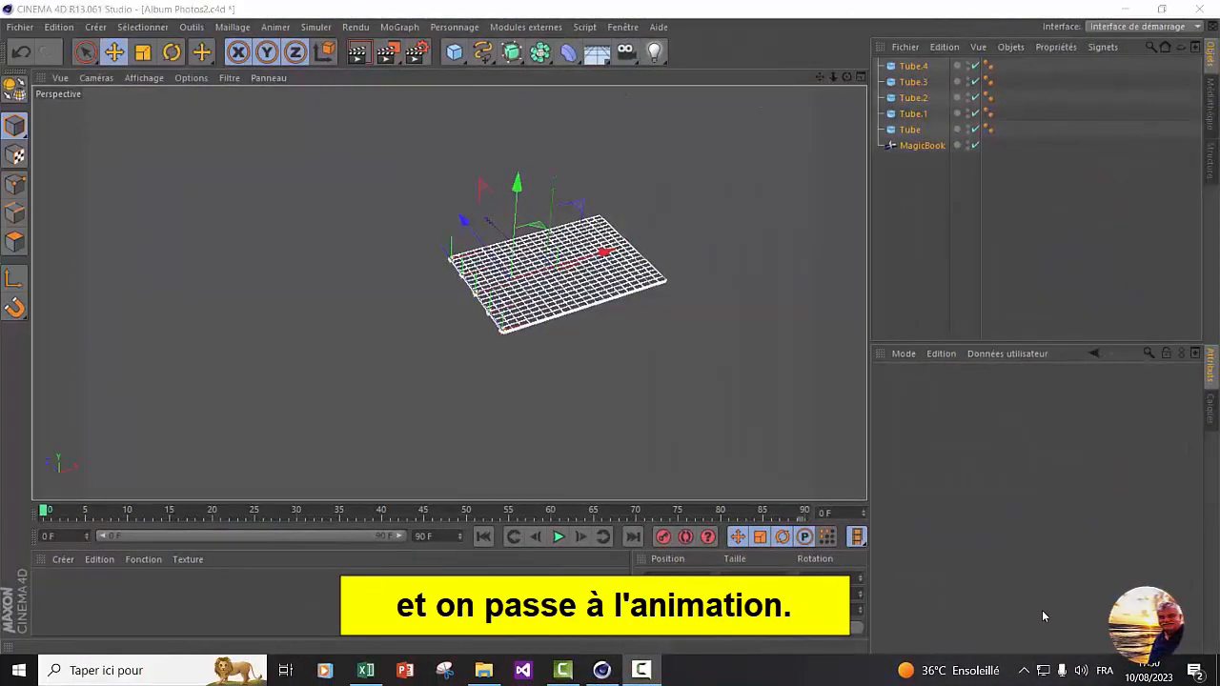
Step: Set the animation's end to frame 1000 and extend the visible timeline range to the full length
left_click_drag(428, 537, 400, 542)
type("100")
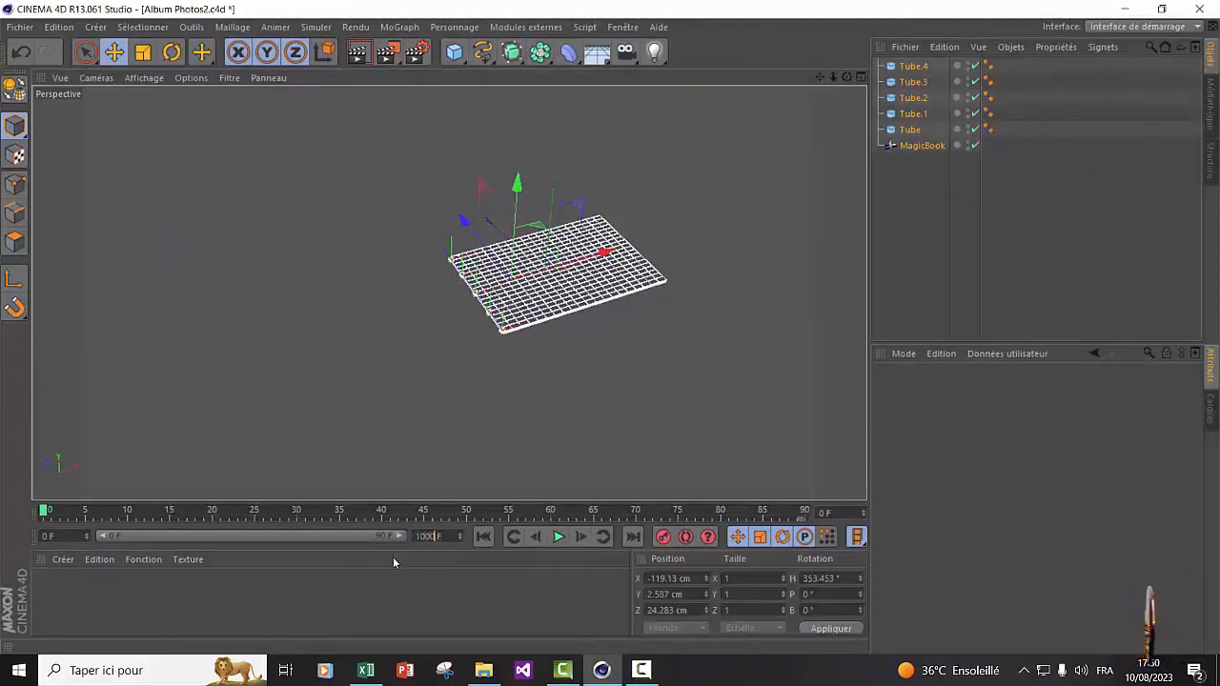
key("Return")
left_click_drag(141, 535, 400, 535)
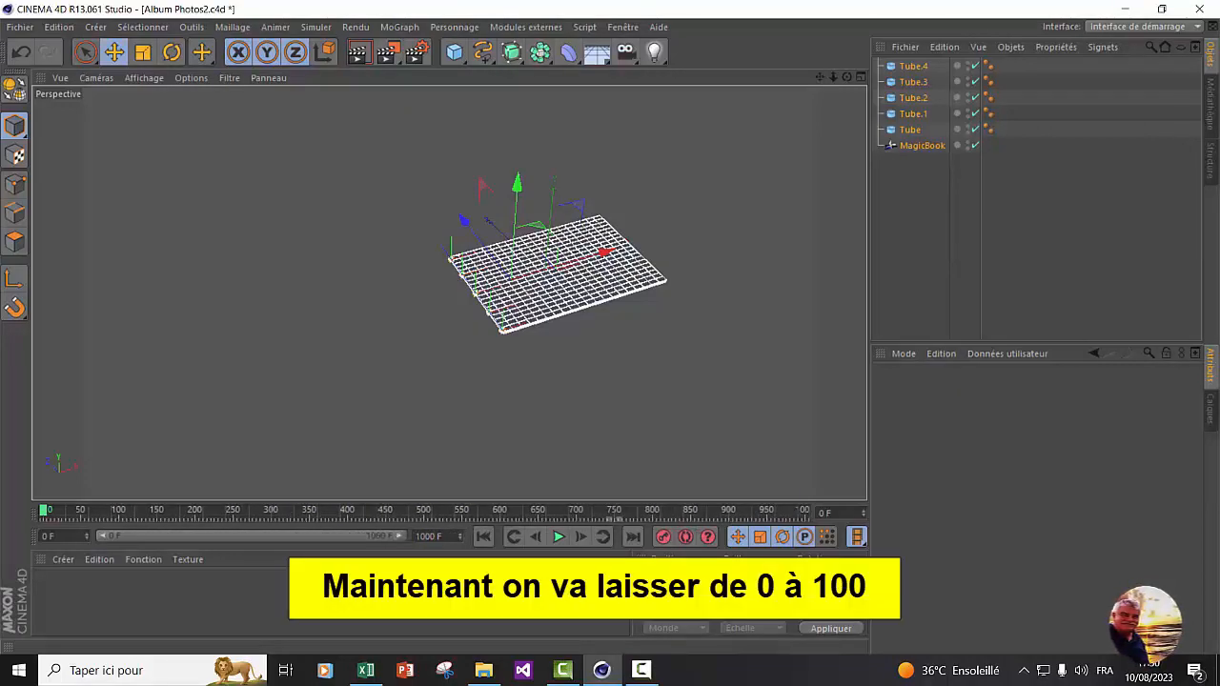
Step: Record a keyframe for MagicBook's Pages at 0 % on frame 100
left_click_drag(46, 513, 118, 513)
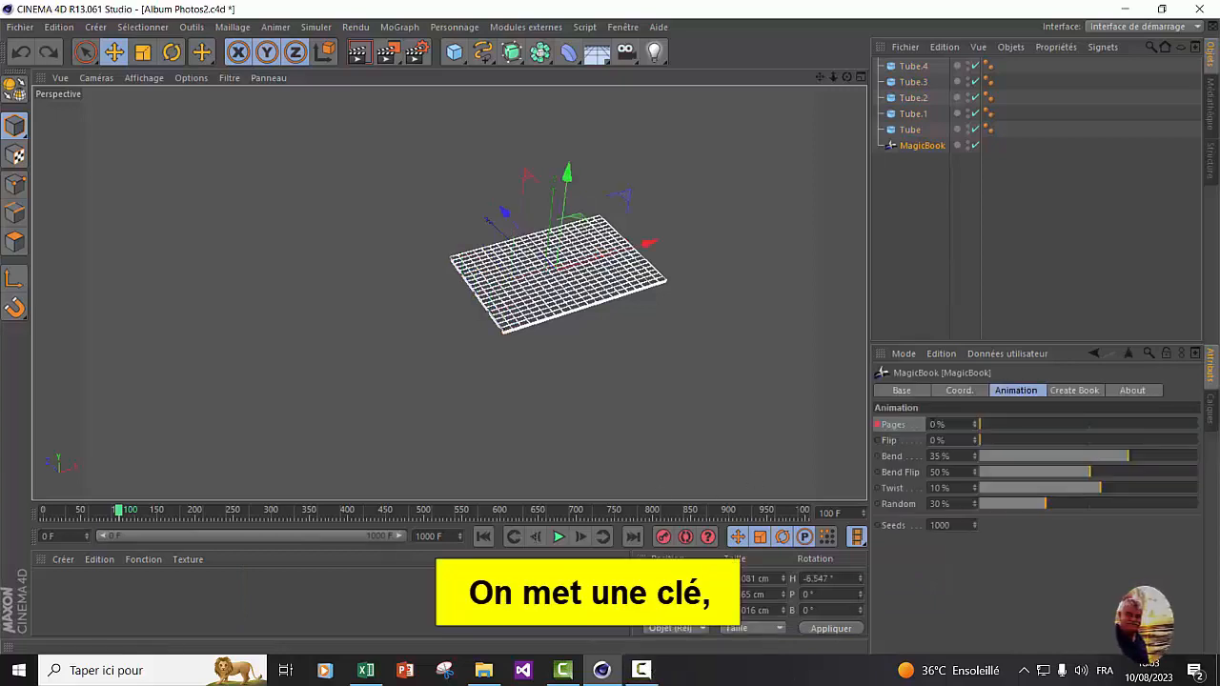
left_click(877, 425, "ctrl")
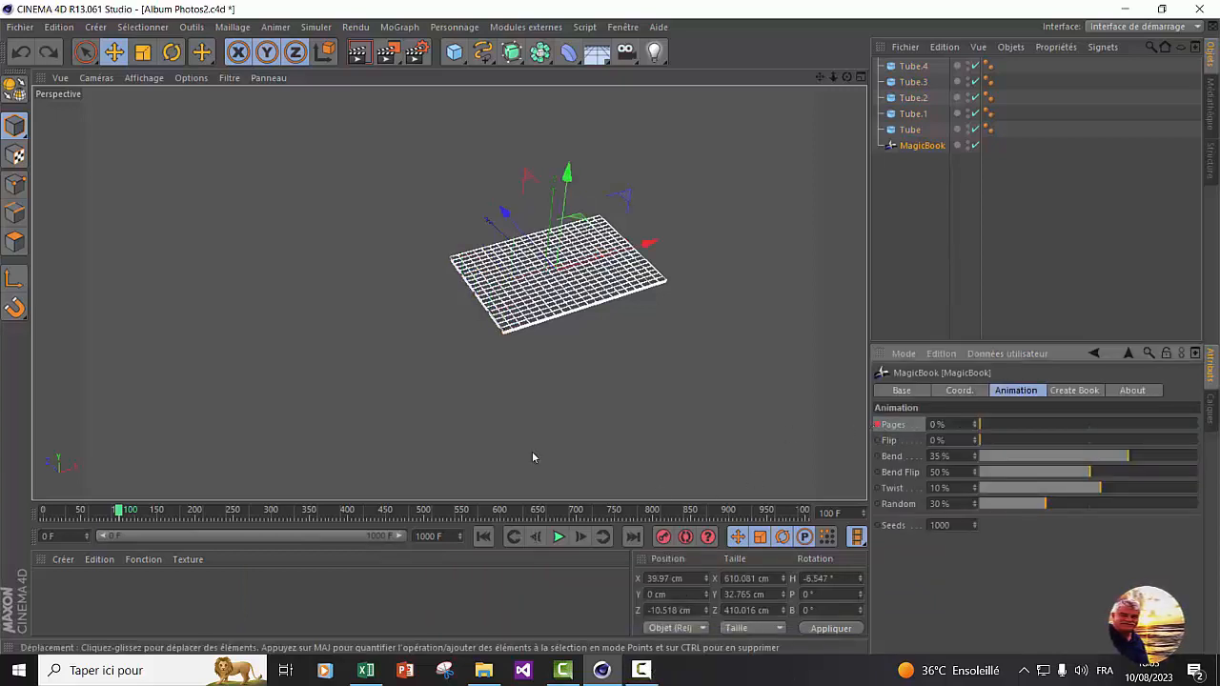
Step: Keyframe the first page turn with Pages at 16.6 % on frame 150, and hold that value with another key on frame 200
left_click_drag(116, 512, 157, 513)
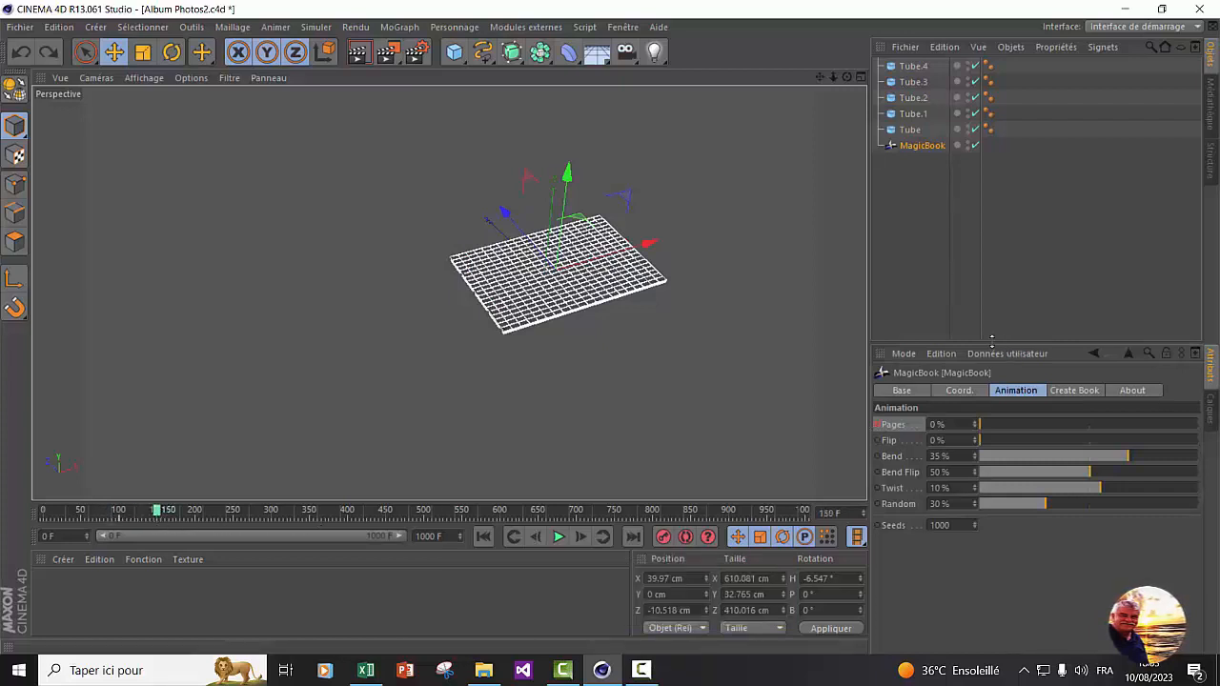
left_click_drag(979, 426, 1016, 424)
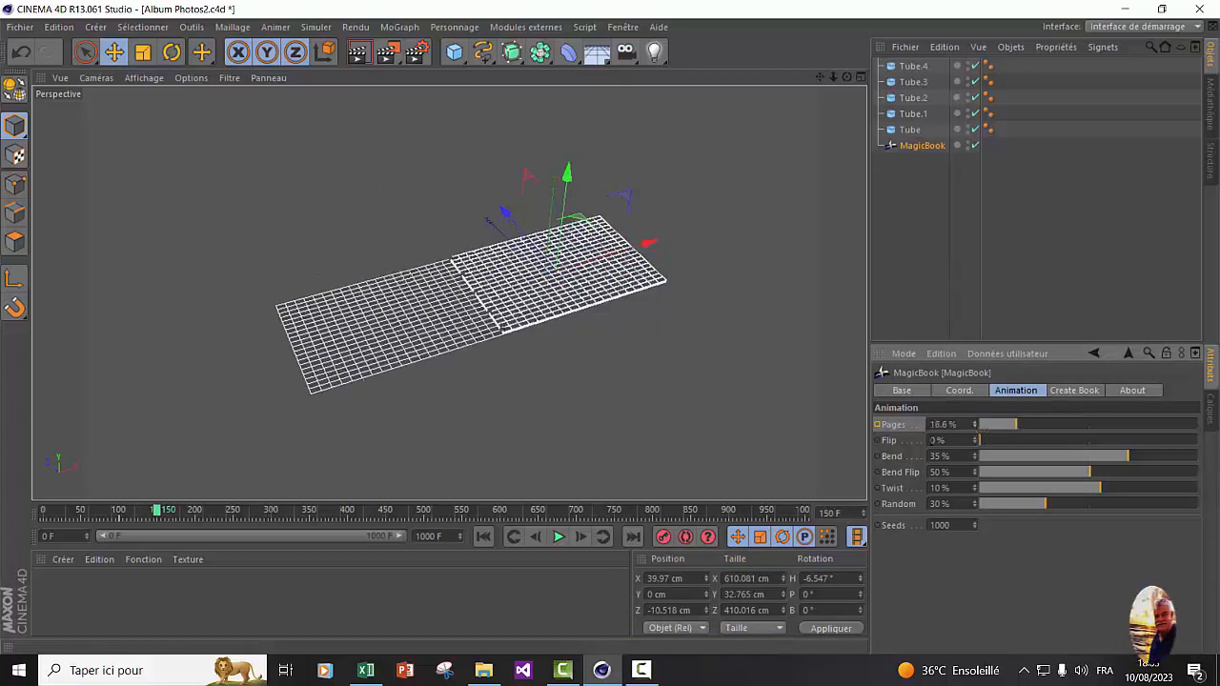
left_click(879, 426)
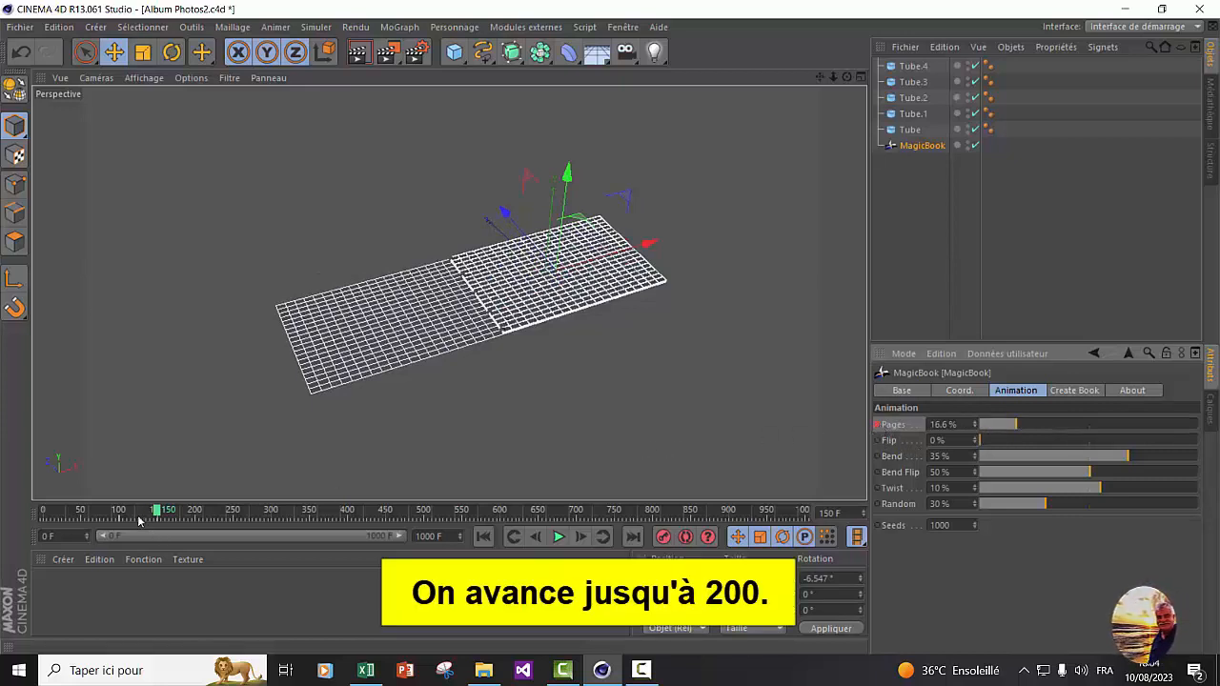
left_click_drag(157, 513, 195, 512)
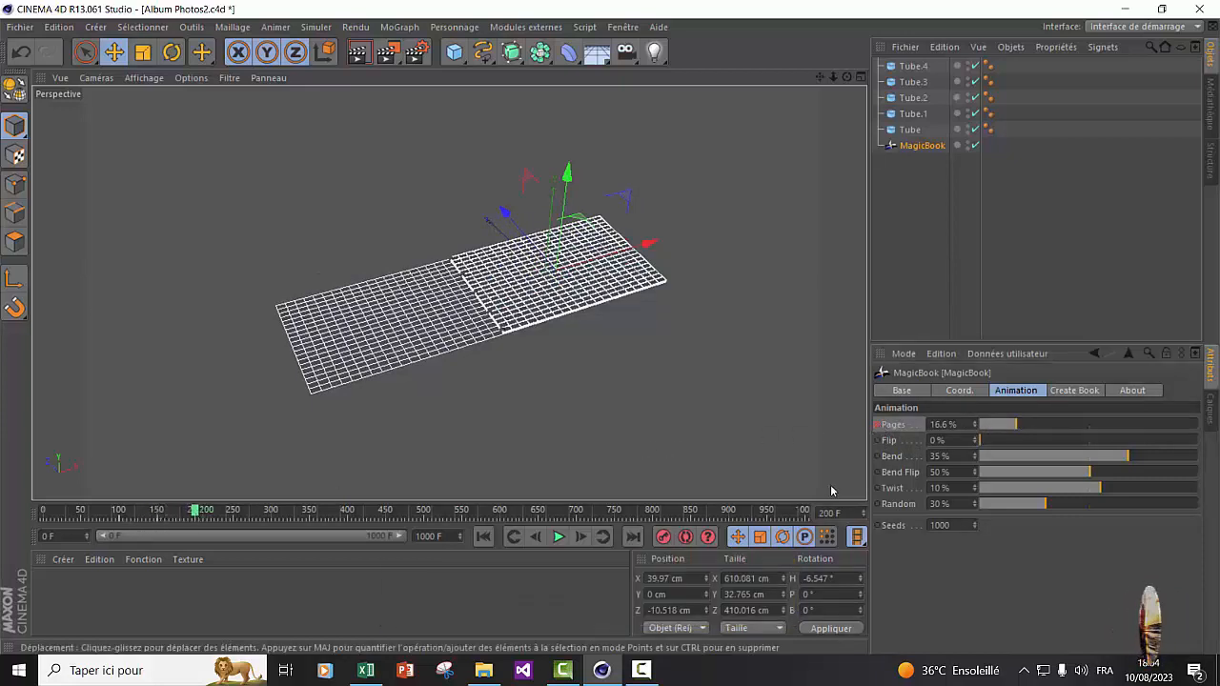
left_click(879, 426)
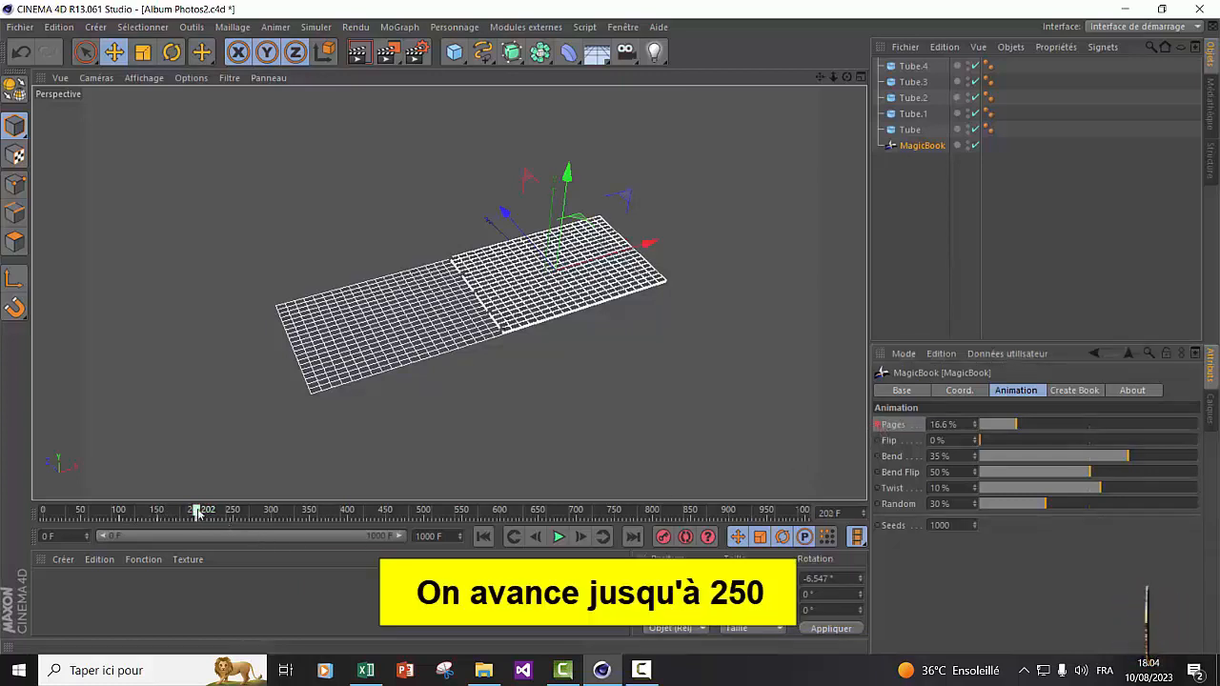
Step: Keyframe the second page turn with Pages at 33.4 % on frame 250, and hold that value with another key on frame 300
left_click_drag(197, 512, 232, 512)
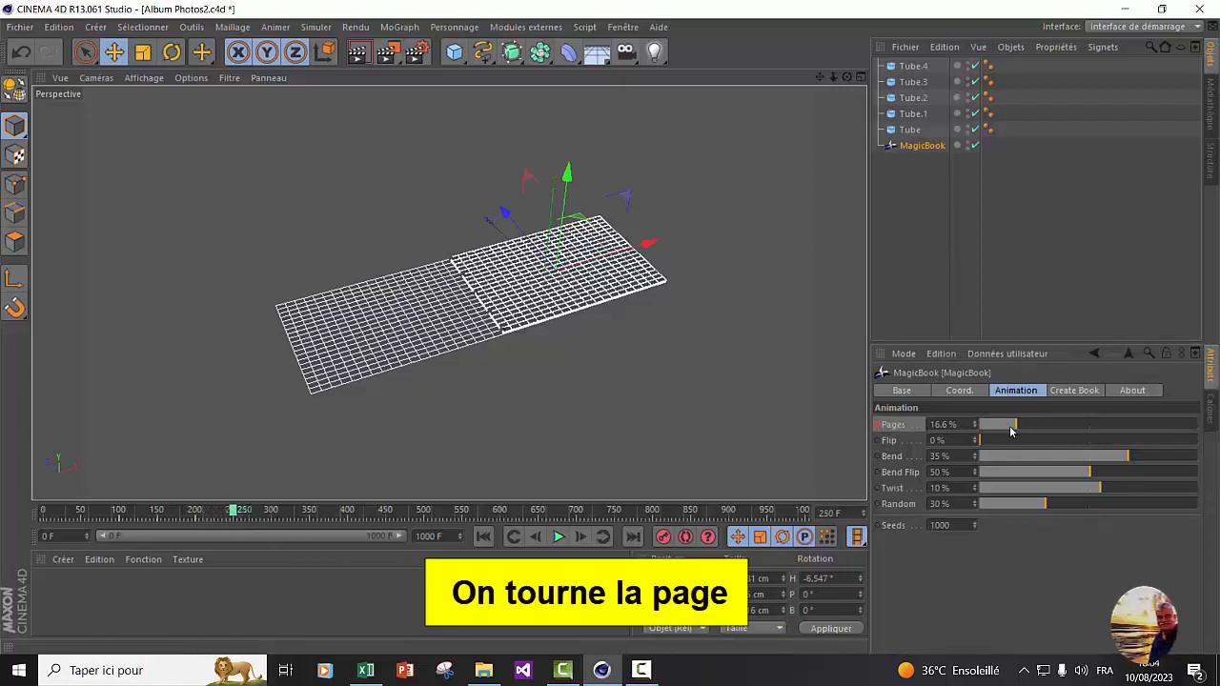
left_click_drag(1017, 428, 1054, 432)
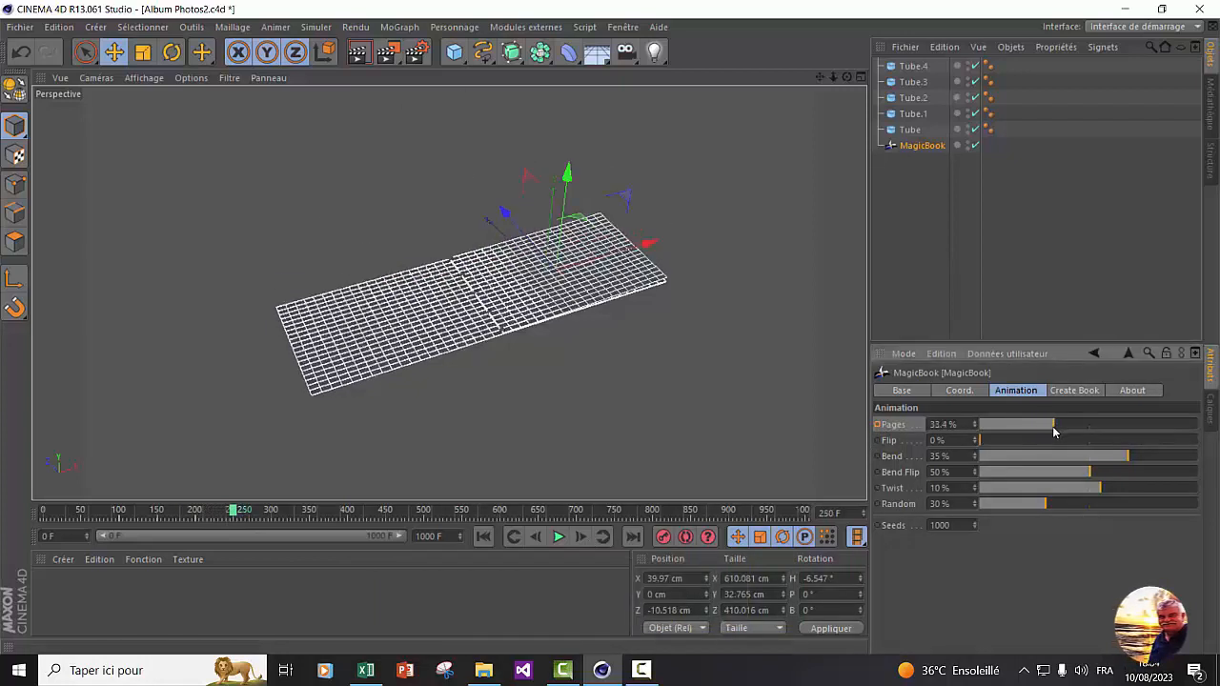
left_click(876, 425)
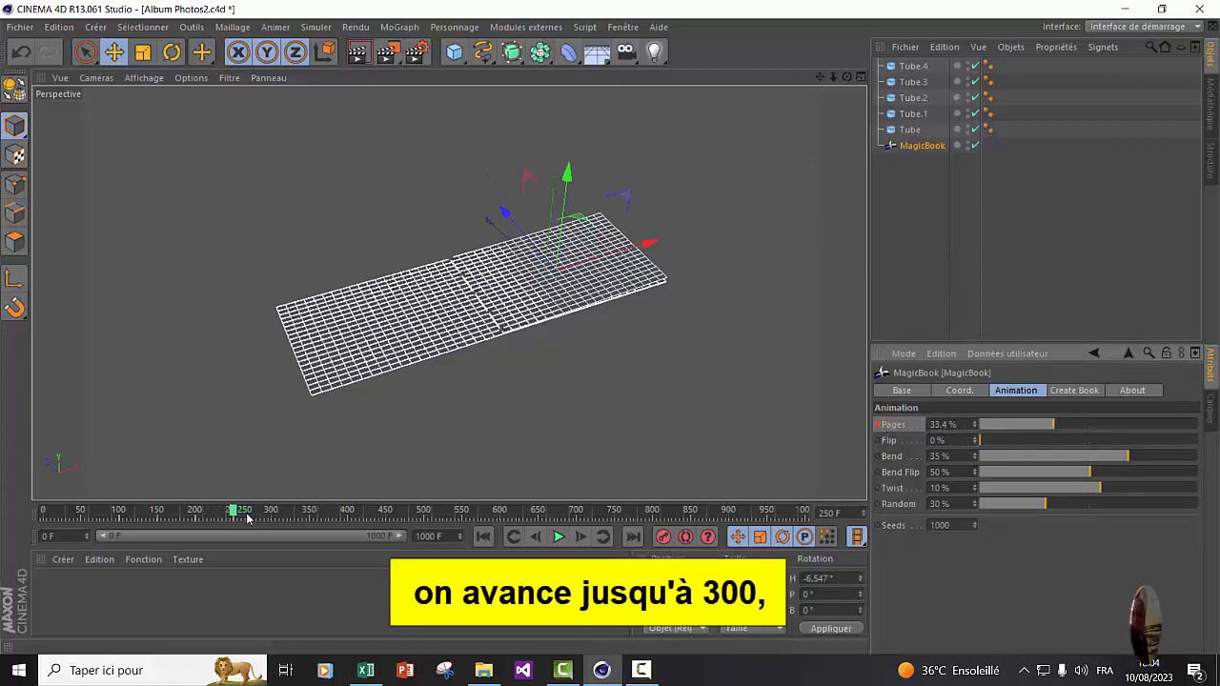
left_click_drag(237, 514, 272, 515)
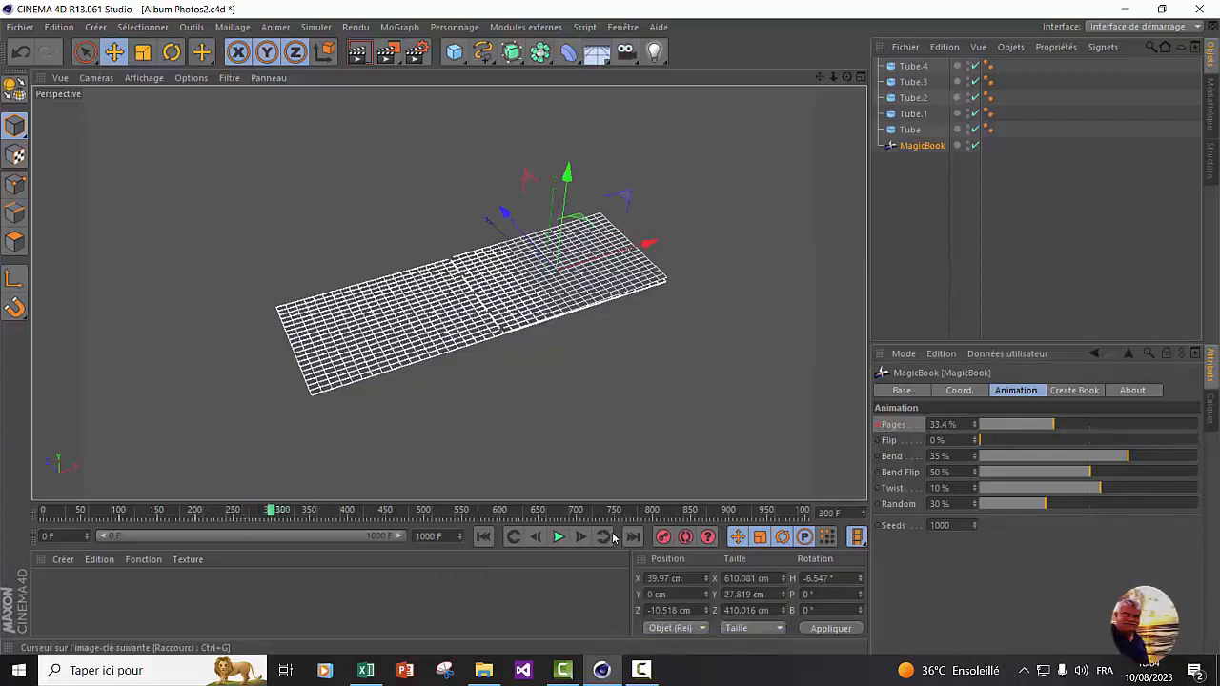
left_click(877, 425)
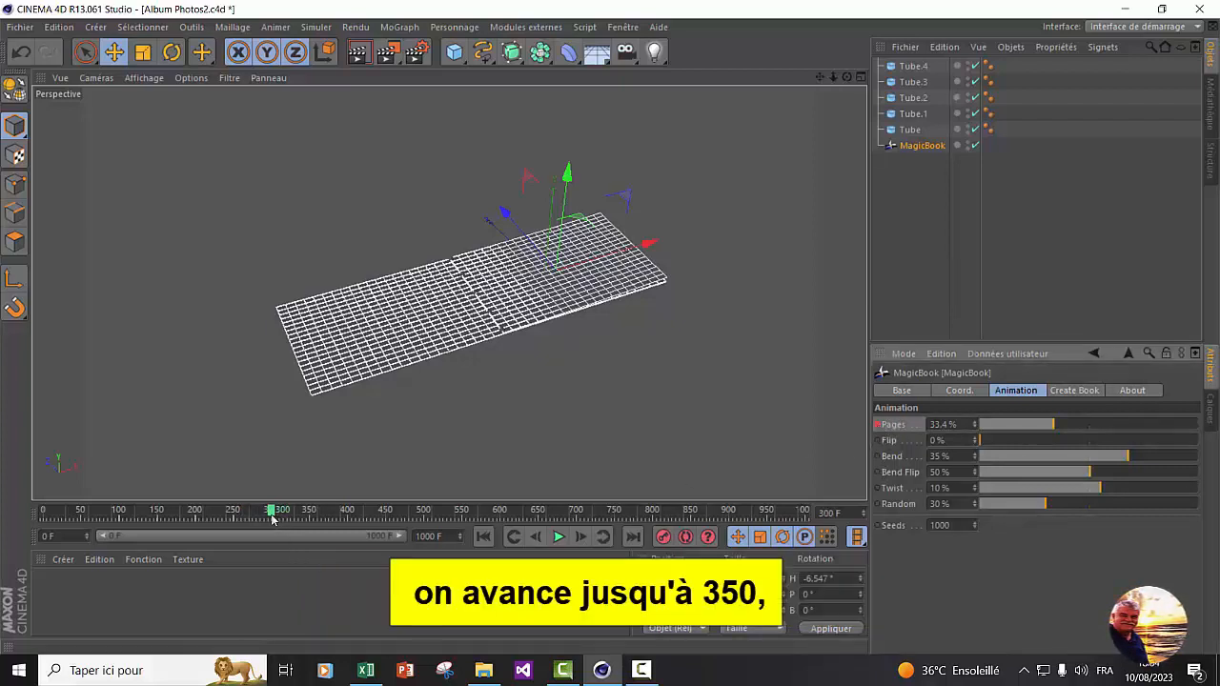
Step: Keyframe the third page turn with Pages at 50 % on frame 350, and hold that value with another key on frame 400
left_click_drag(273, 515, 309, 516)
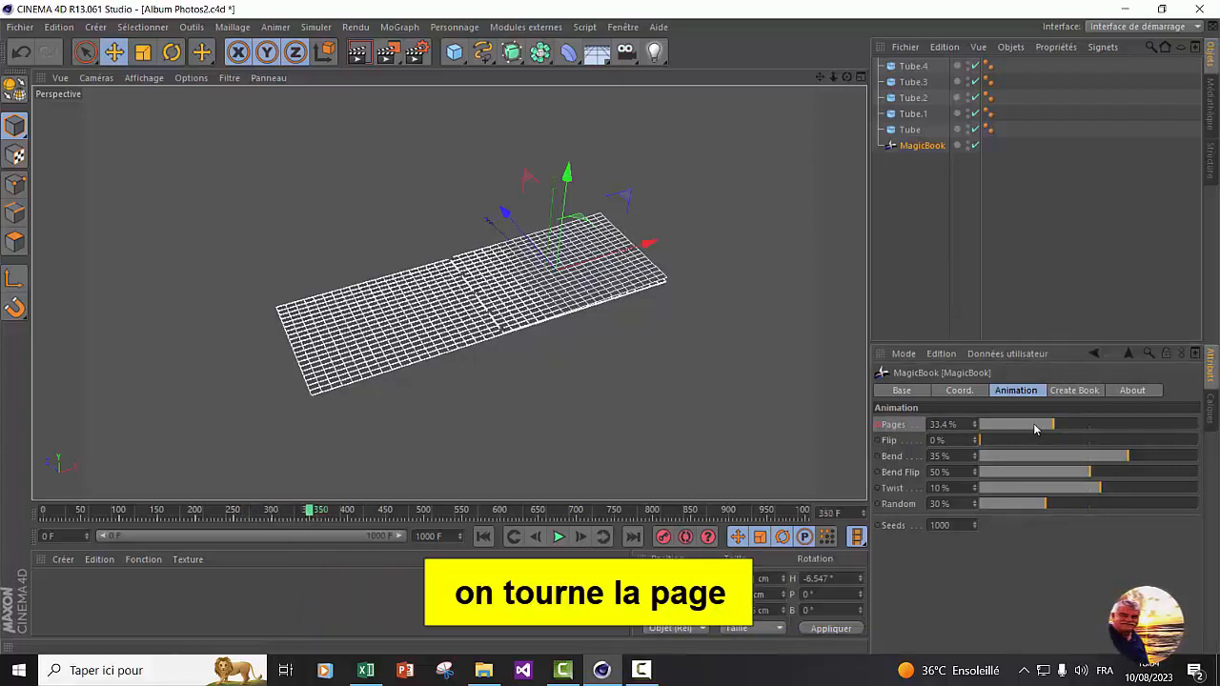
left_click_drag(1052, 425, 1089, 423)
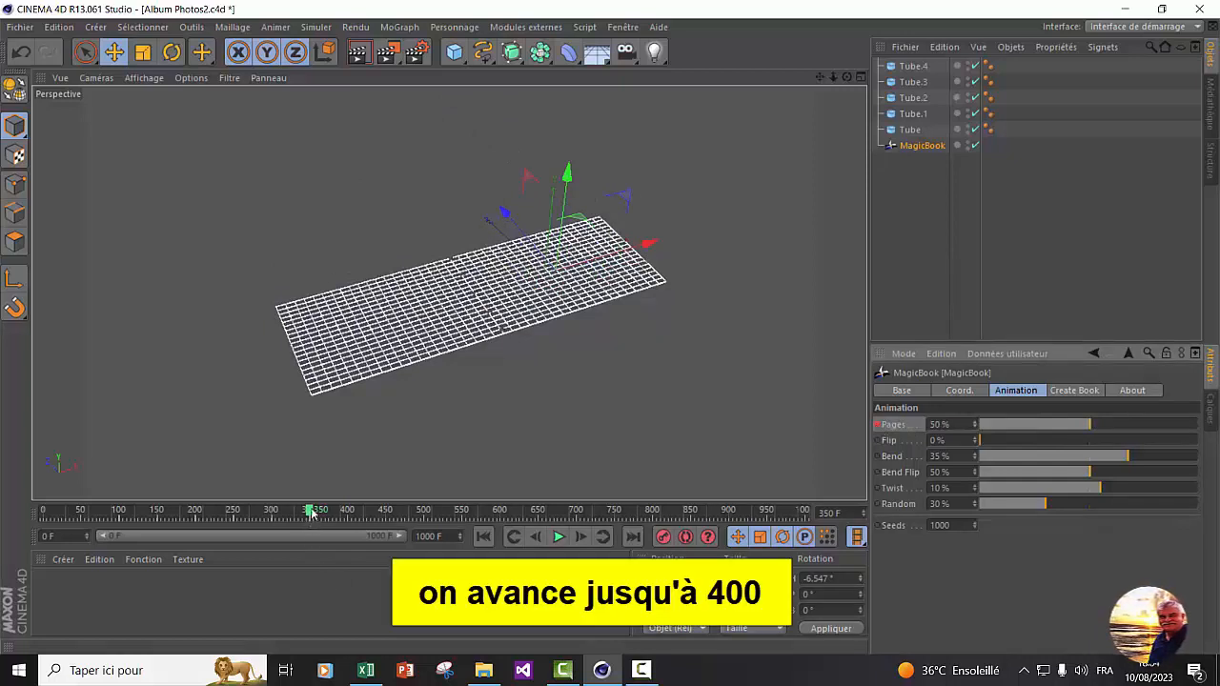
left_click_drag(310, 513, 350, 522)
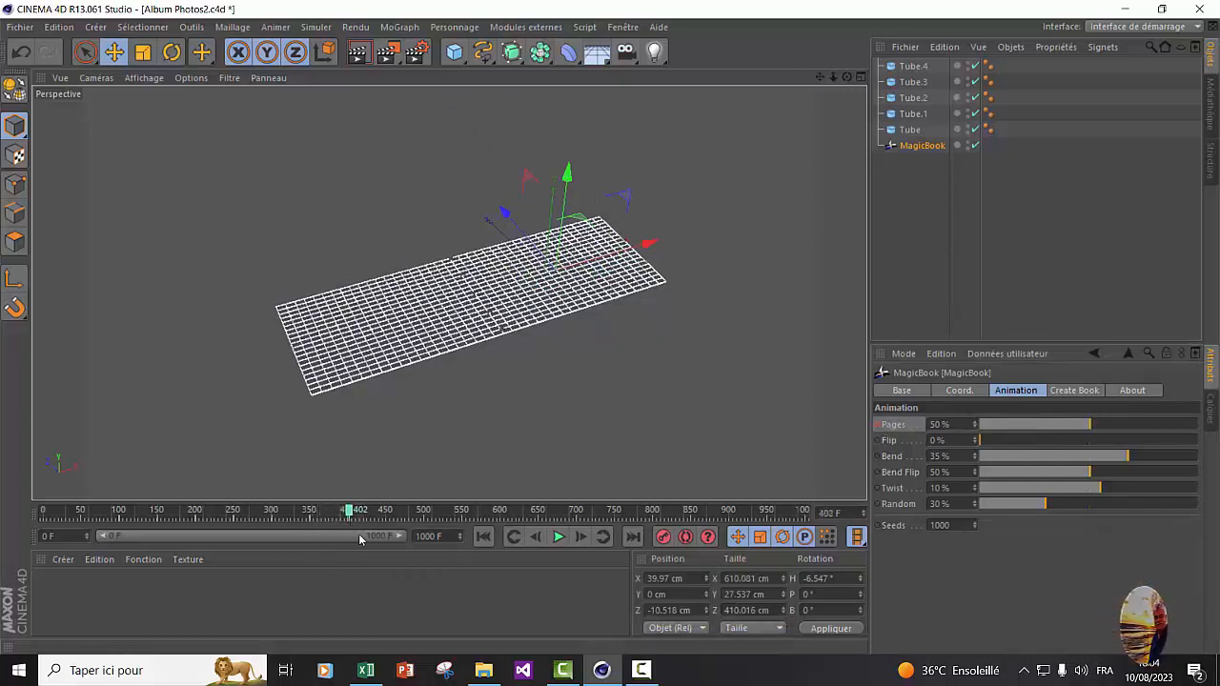
left_click(346, 514)
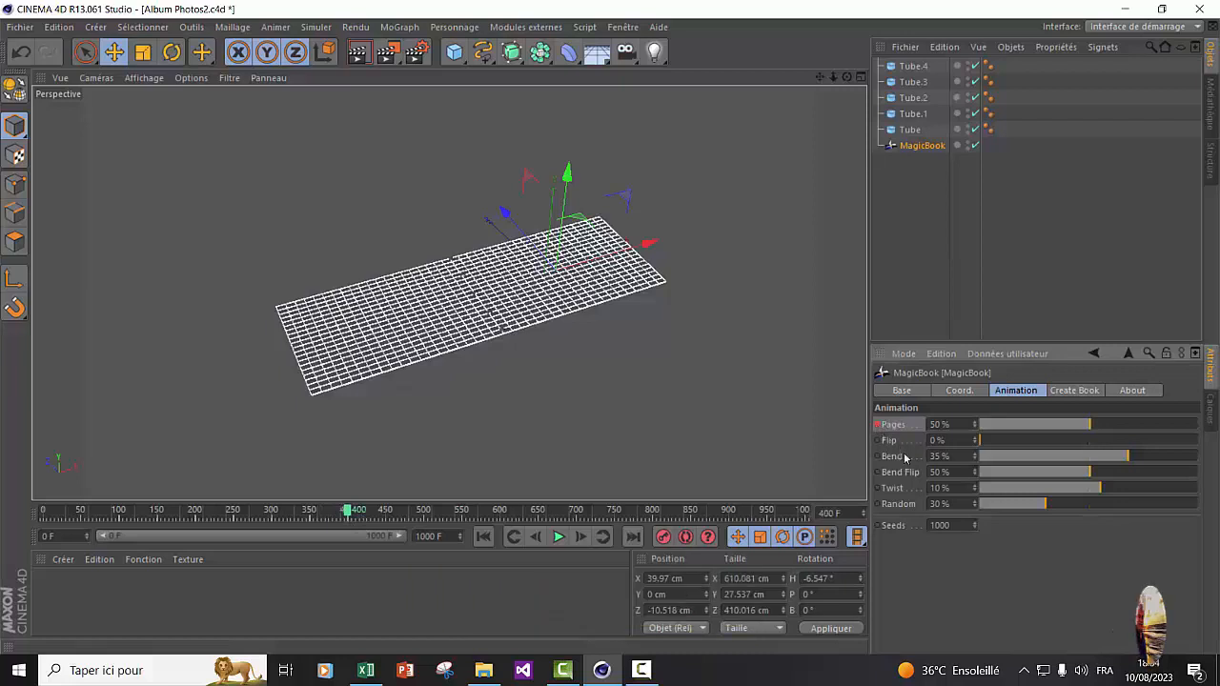
Step: Keyframe the fourth page turn with MagicBook's Pages at 66.8 % on frame 450
left_click_drag(349, 513, 398, 519)
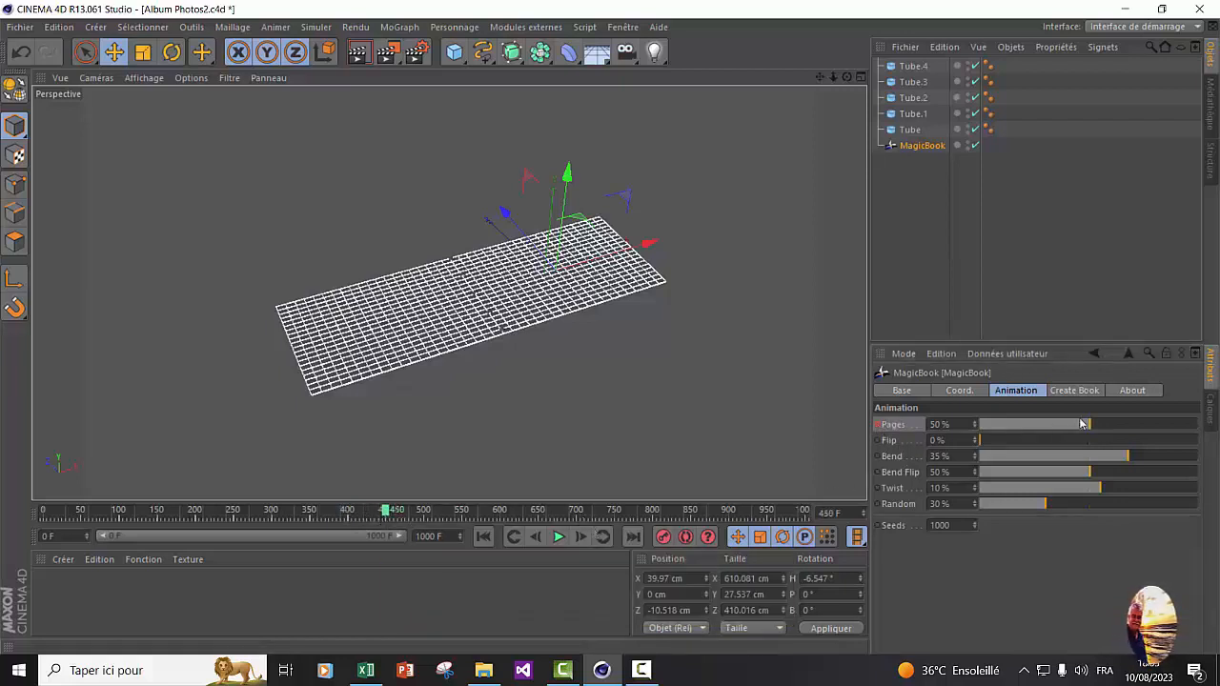
left_click_drag(1090, 426, 1126, 426)
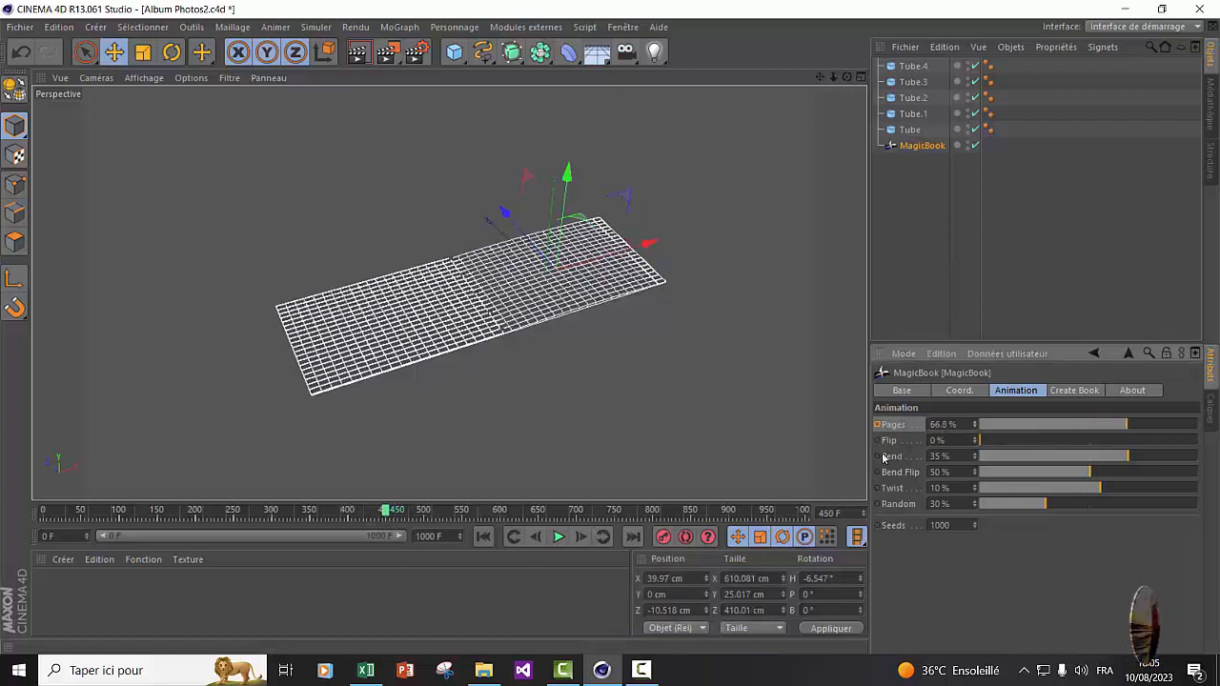
left_click(878, 425)
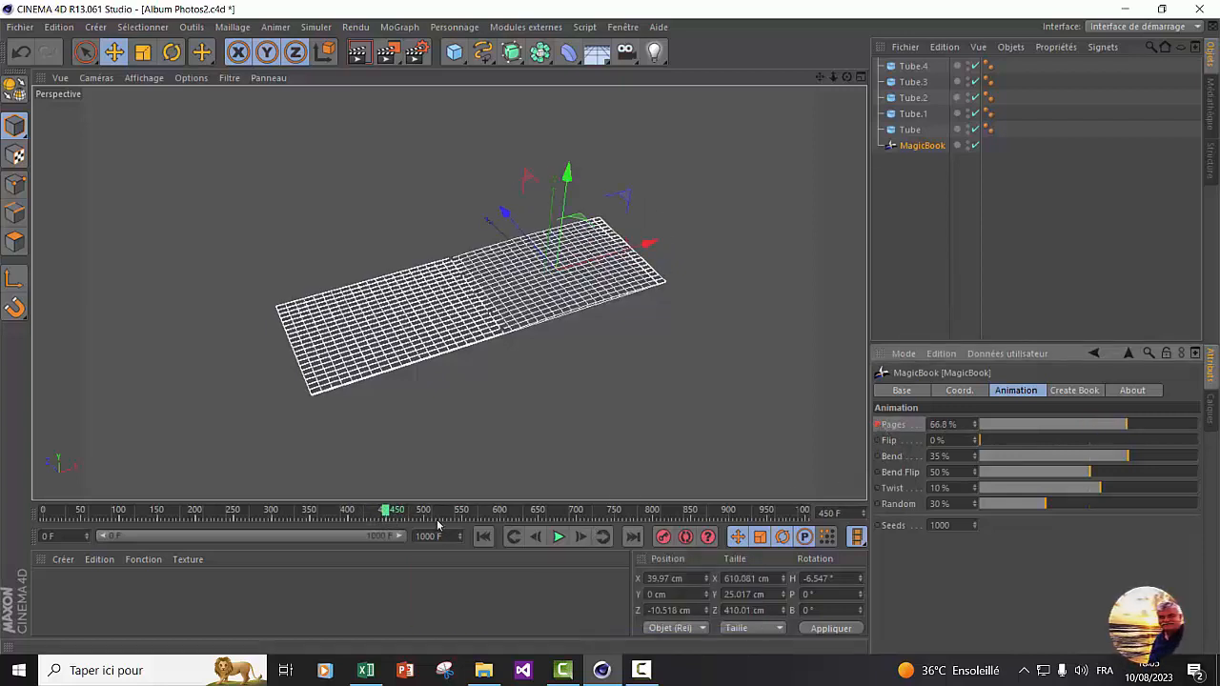
Step: Keyframe the fifth page turn with Pages at 83.4 % on frame 550, hold it with a key on frame 600, and advance to frame 650
left_click_drag(385, 512, 463, 515)
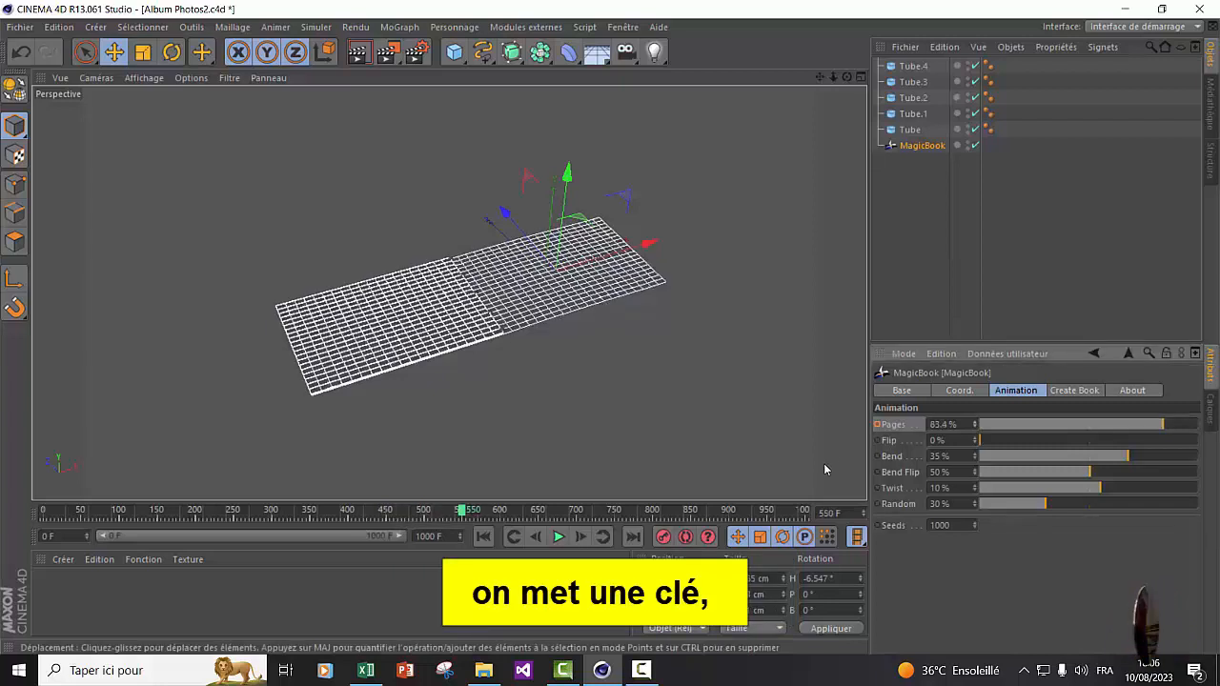
left_click(877, 425)
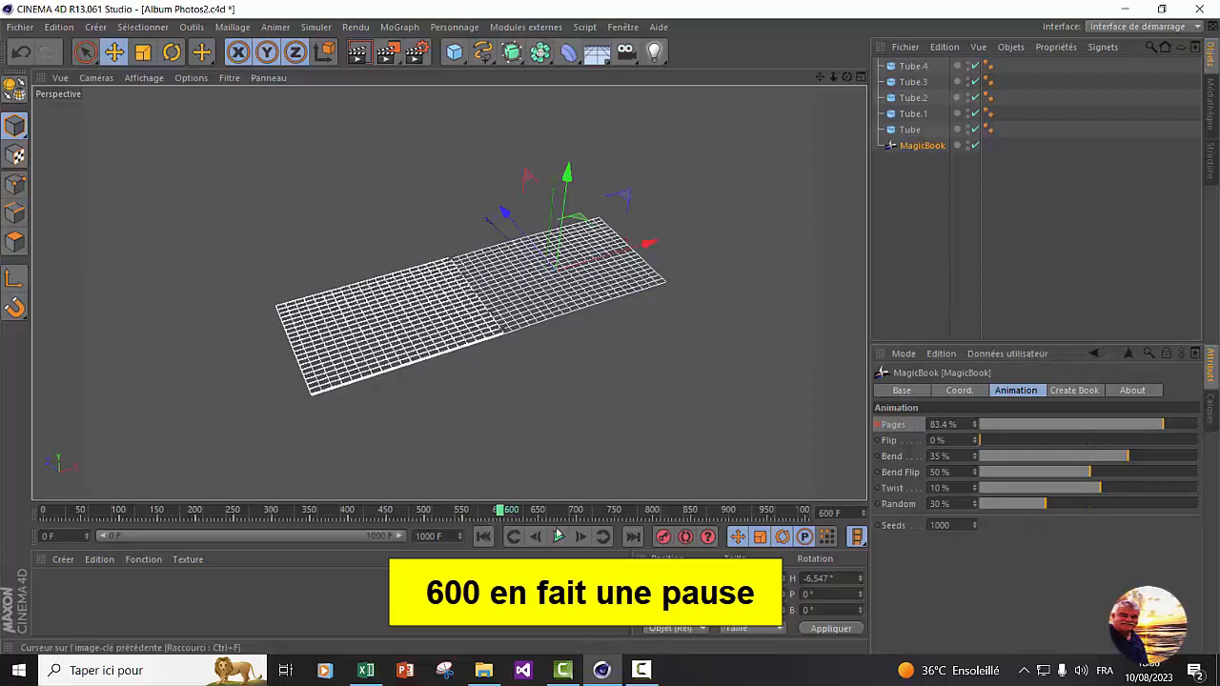
left_click(877, 425, "ctrl")
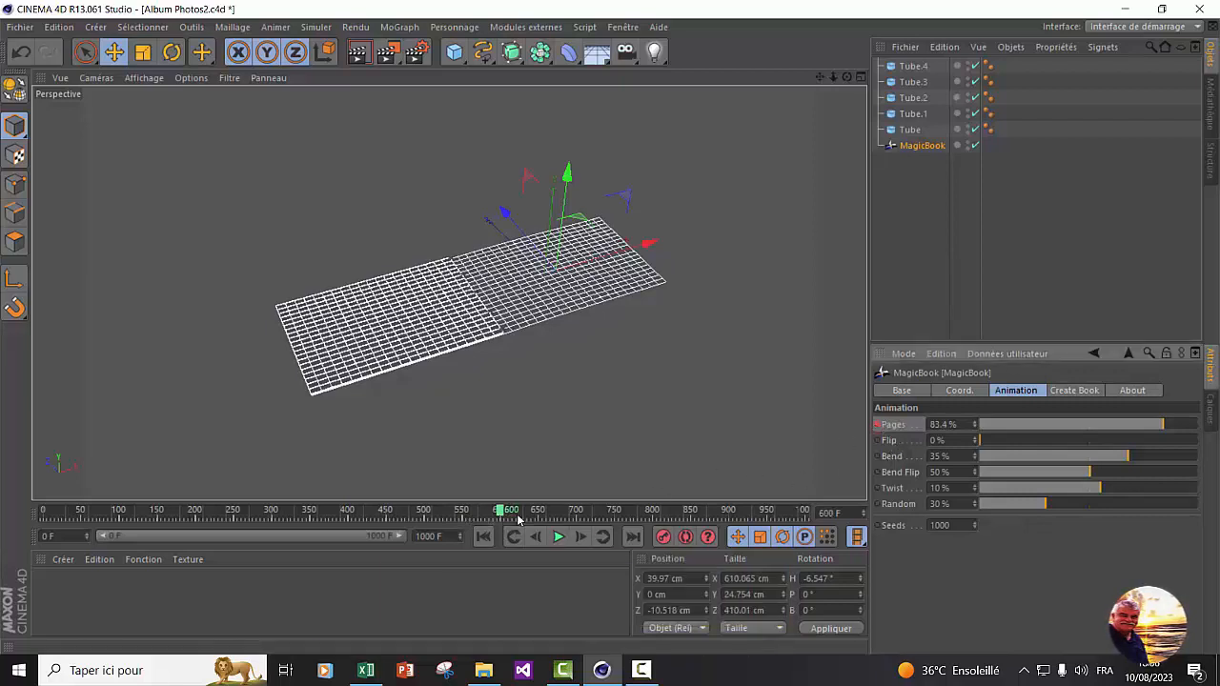
left_click_drag(501, 511, 540, 515)
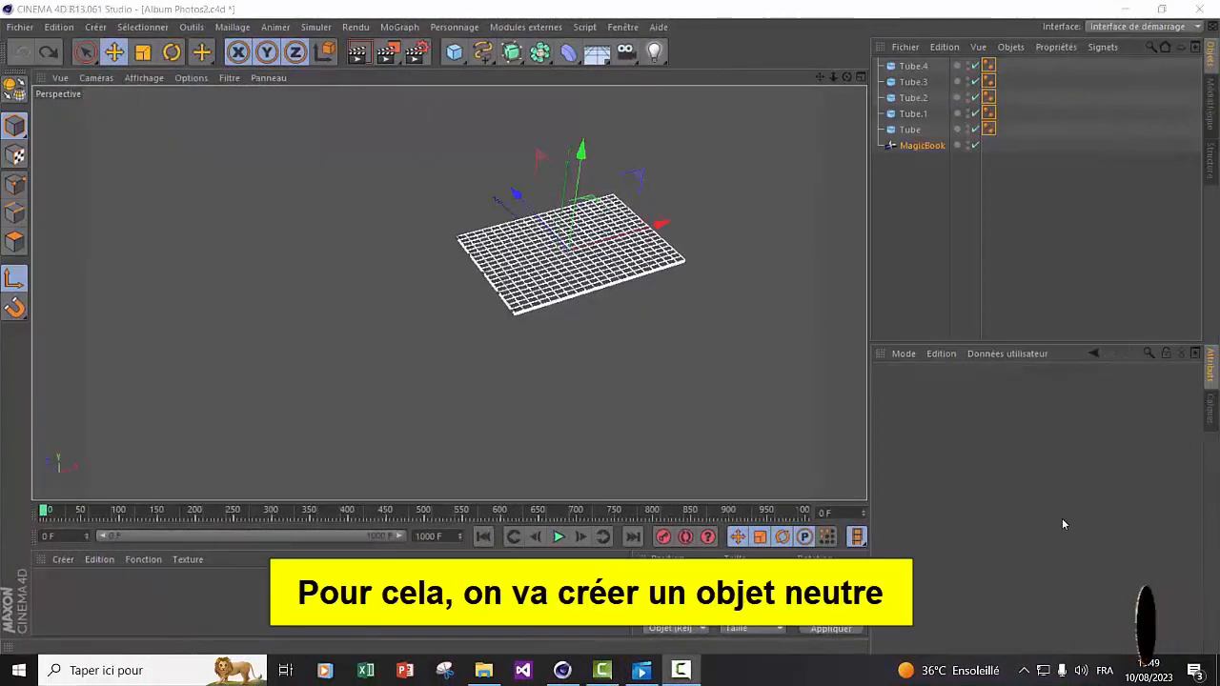
Step: Add a null object (Neutre), nest all five tubes and the MagicBook inside it, and collapse its hierarchy
left_click(453, 52)
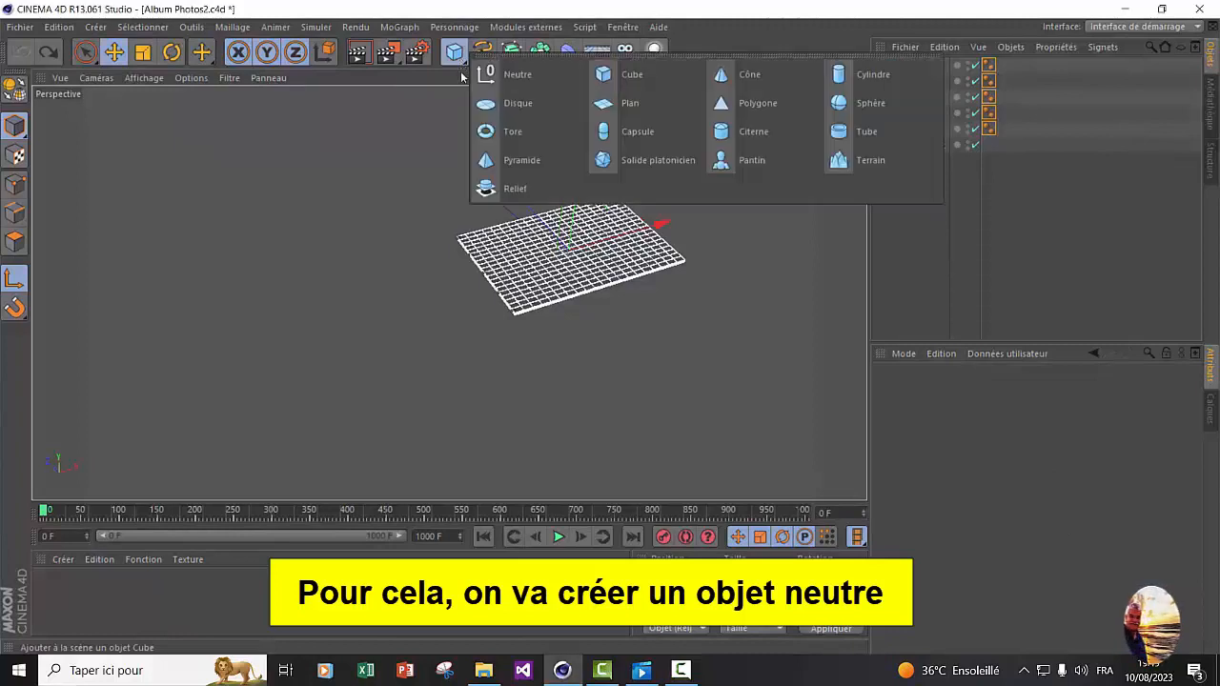
left_click(517, 75)
left_click_drag(996, 200, 910, 68)
left_click(877, 65)
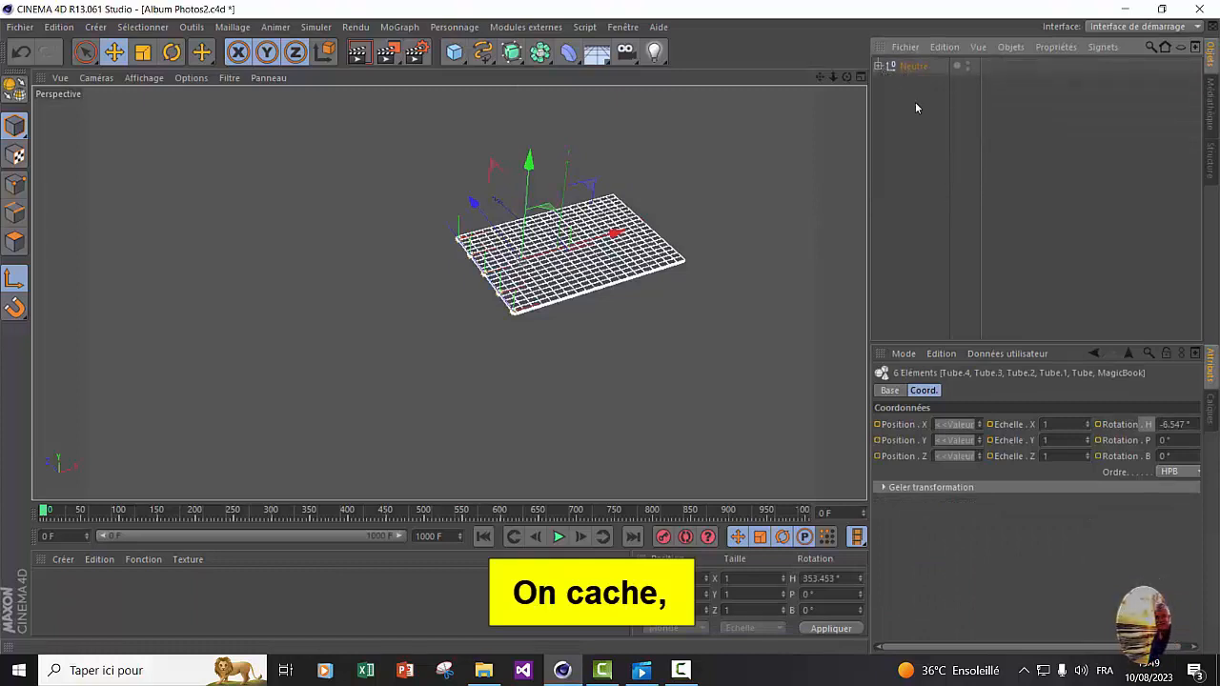
Step: Keyframe the album null at its original position on frame 100, and out of view at about X 1339 cm, Z -649 cm on frame 0
left_click(914, 69)
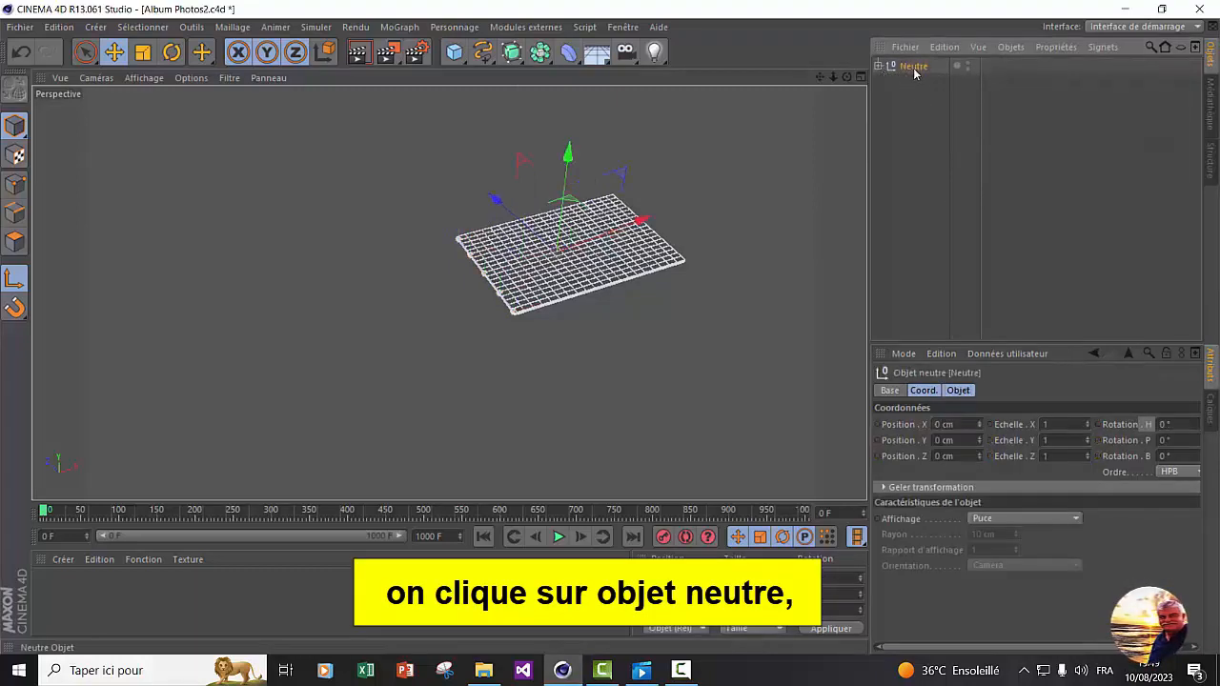
left_click_drag(44, 512, 119, 526)
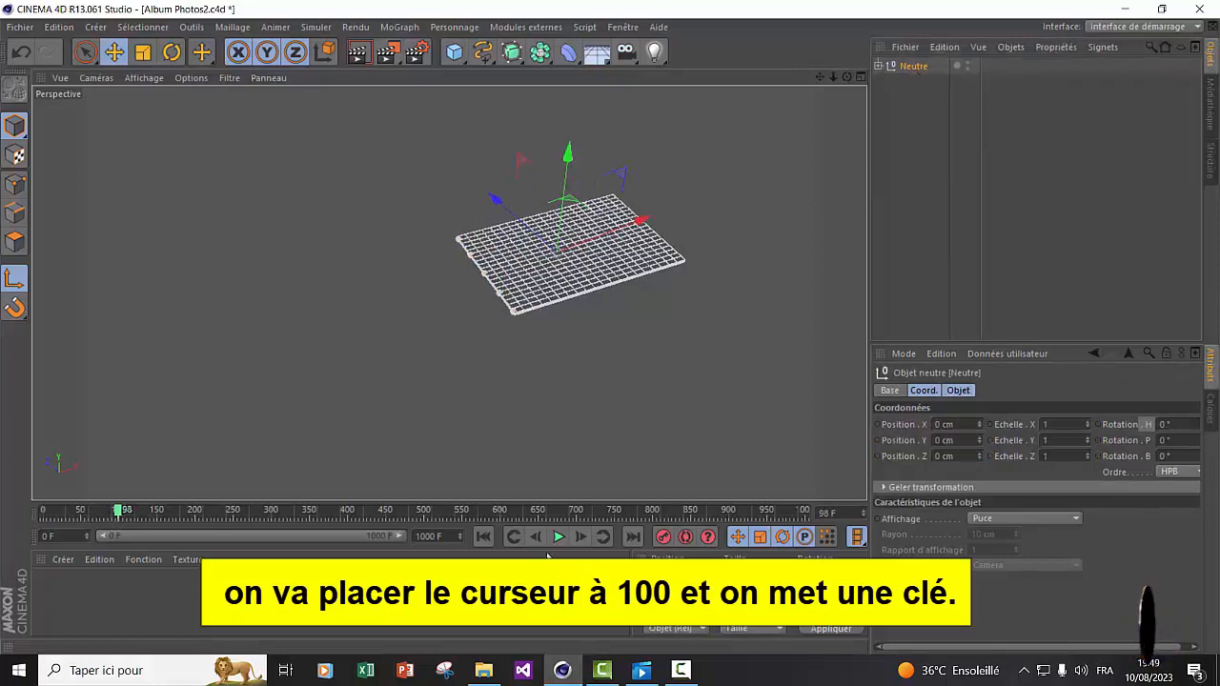
left_click(578, 542)
left_click(579, 542)
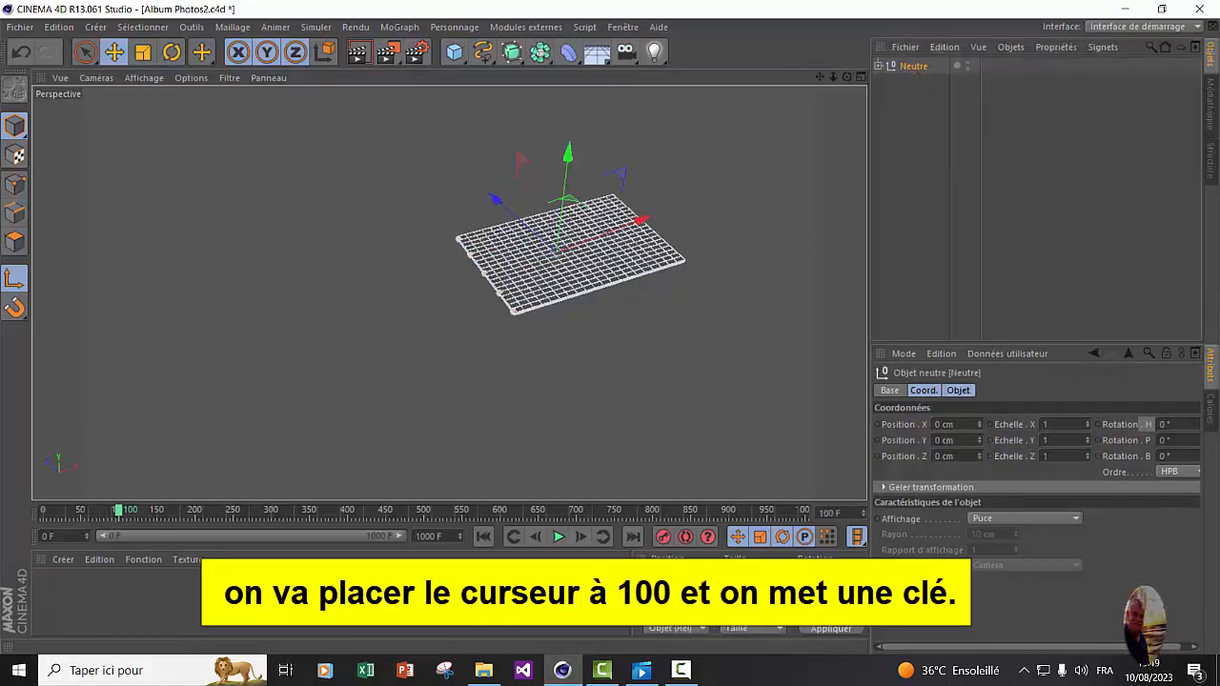
left_click(664, 538)
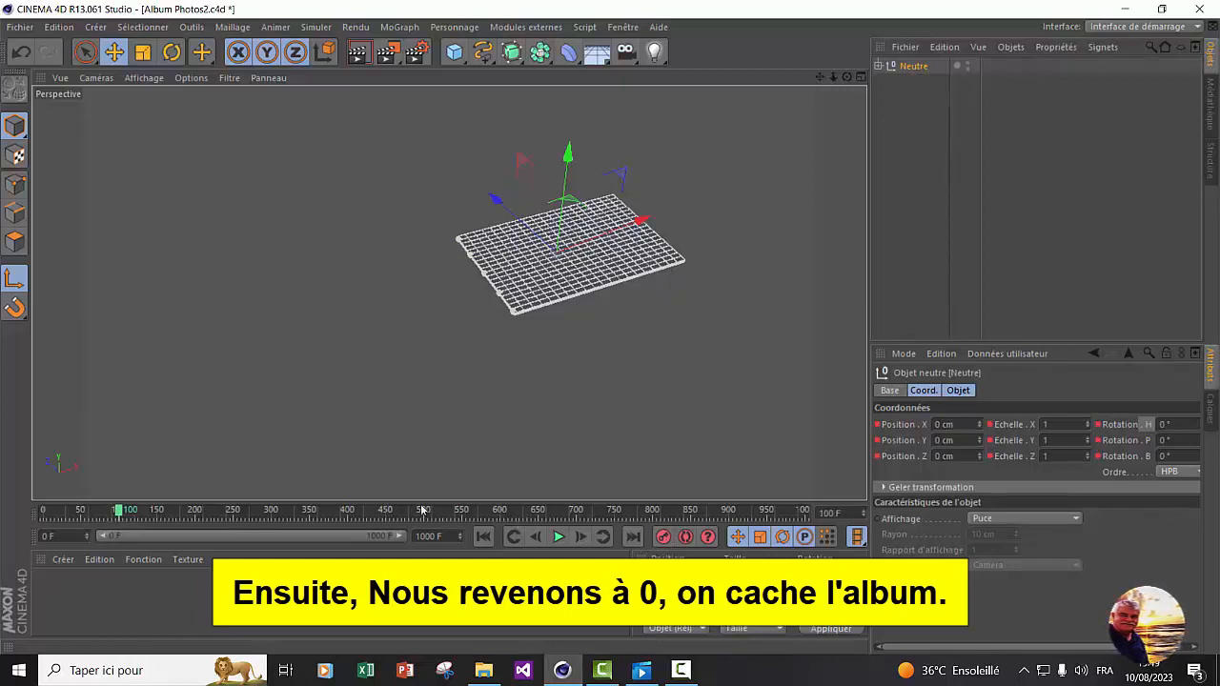
left_click_drag(127, 513, 43, 512)
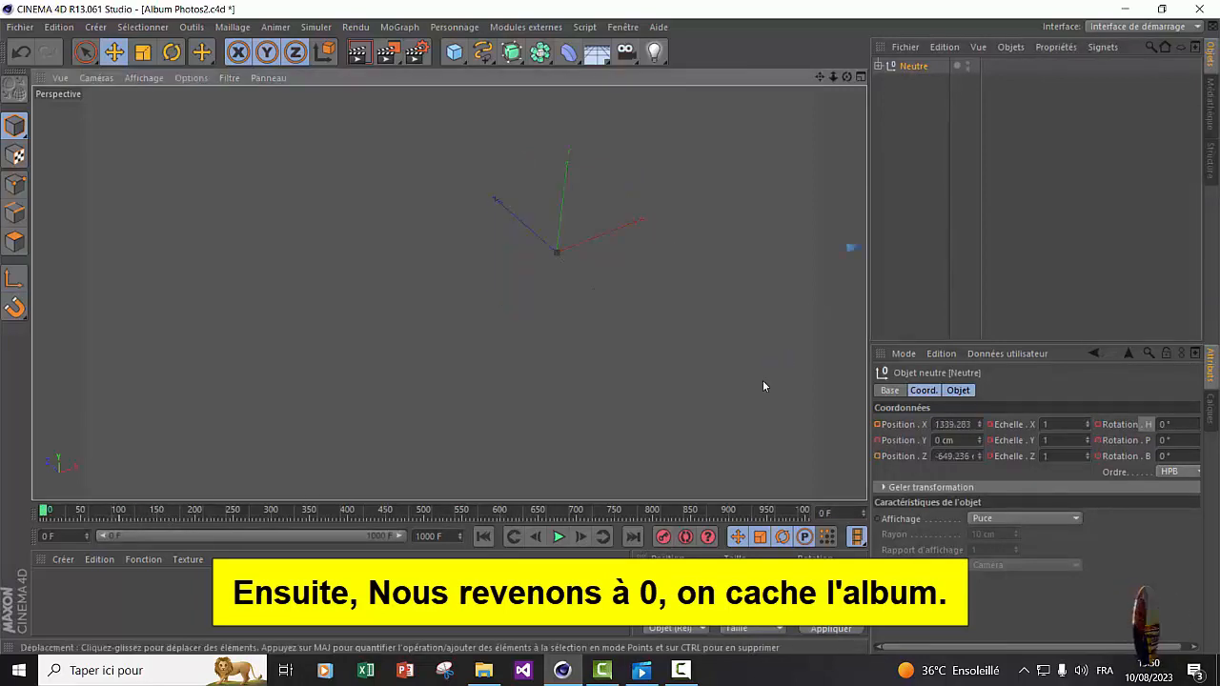
left_click(664, 538)
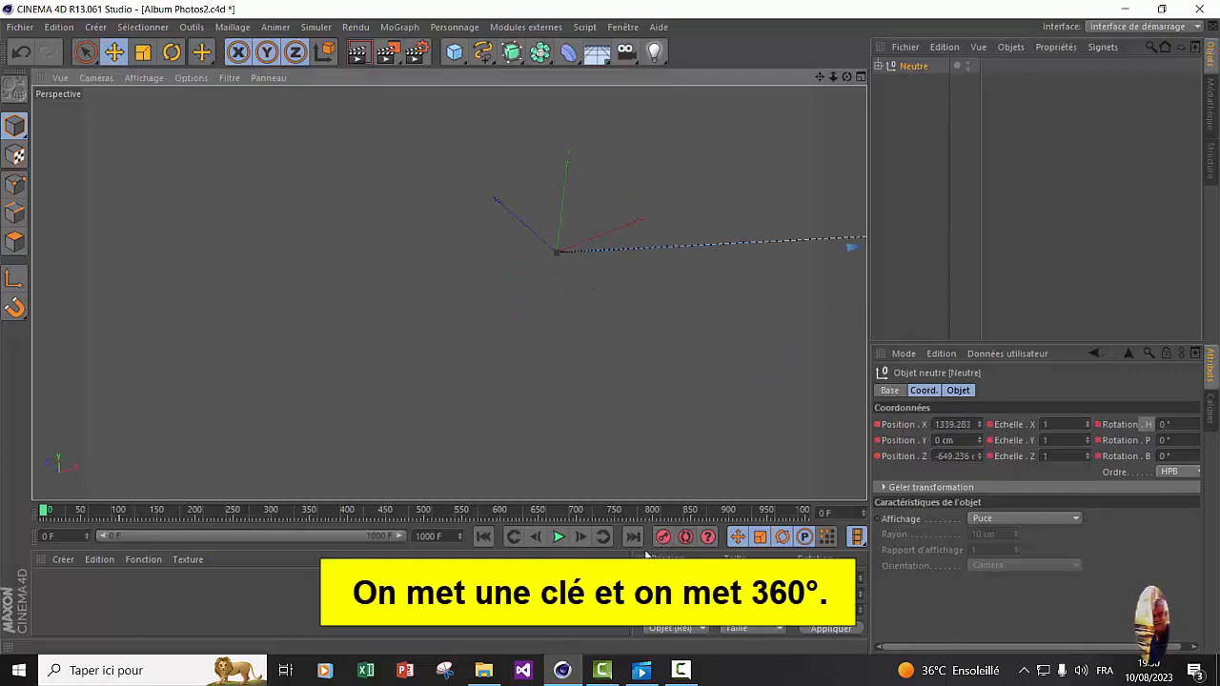
Step: Keyframe the album null's Rotation H at 360° on frame 100, and play the animation from the start
left_click(120, 512)
left_click(1162, 425)
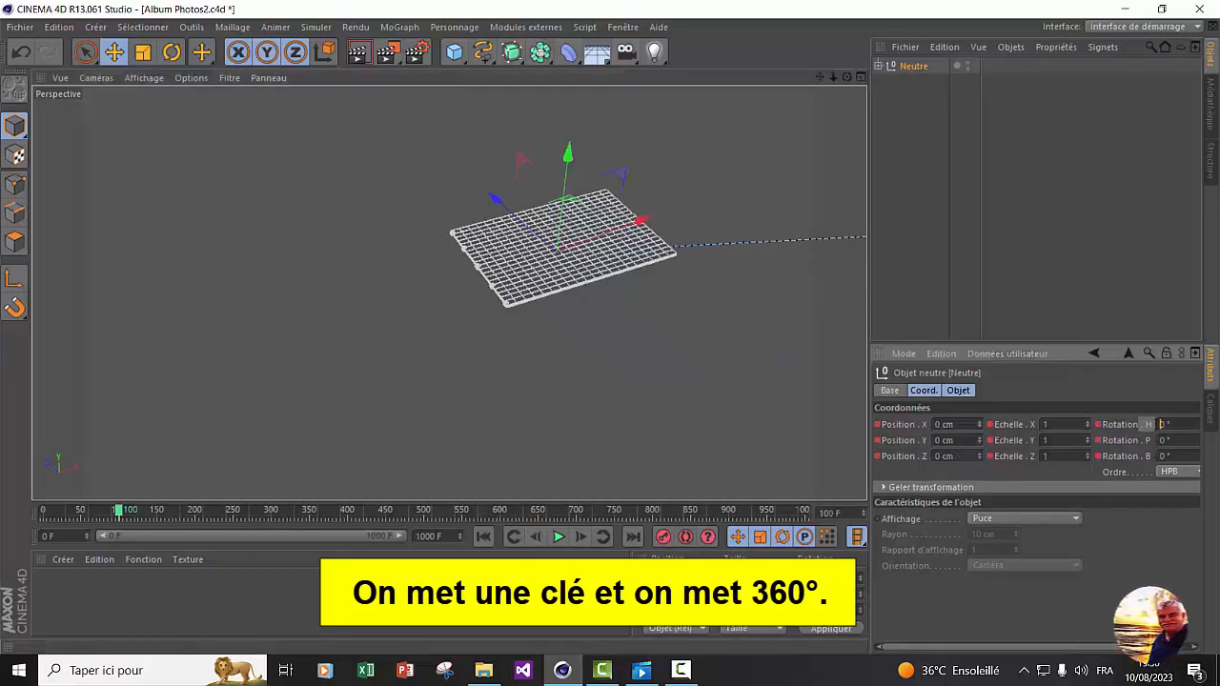
type("360")
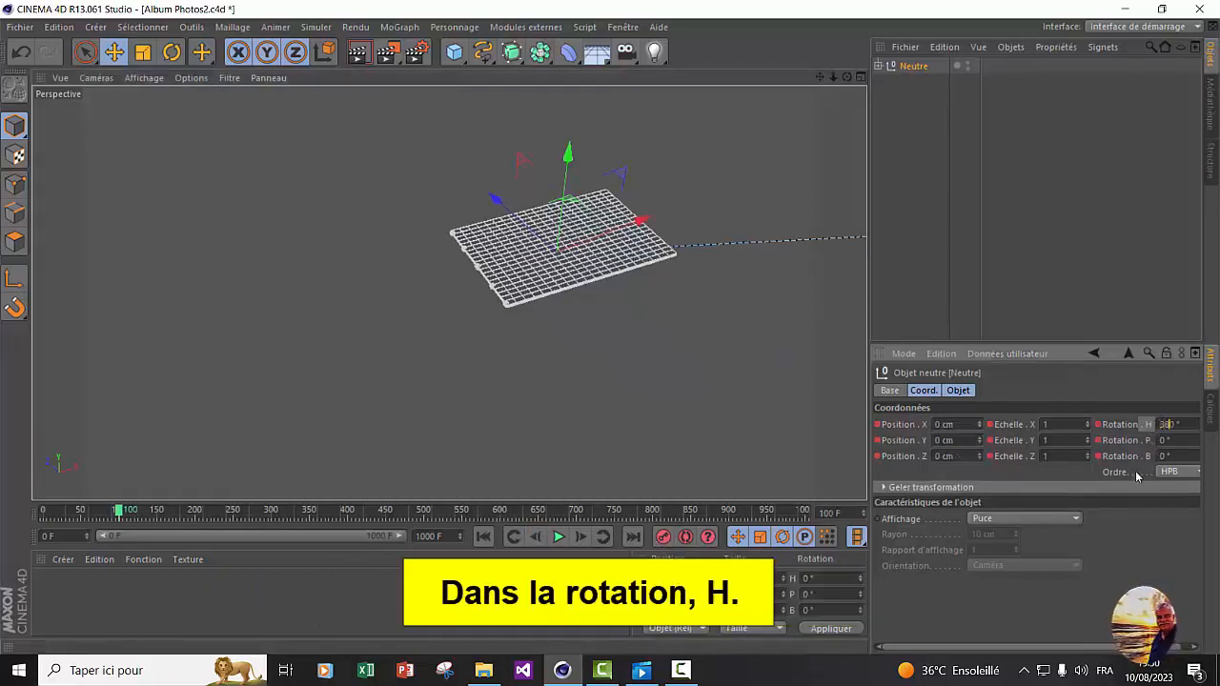
key("Return")
left_click(1098, 425, "ctrl")
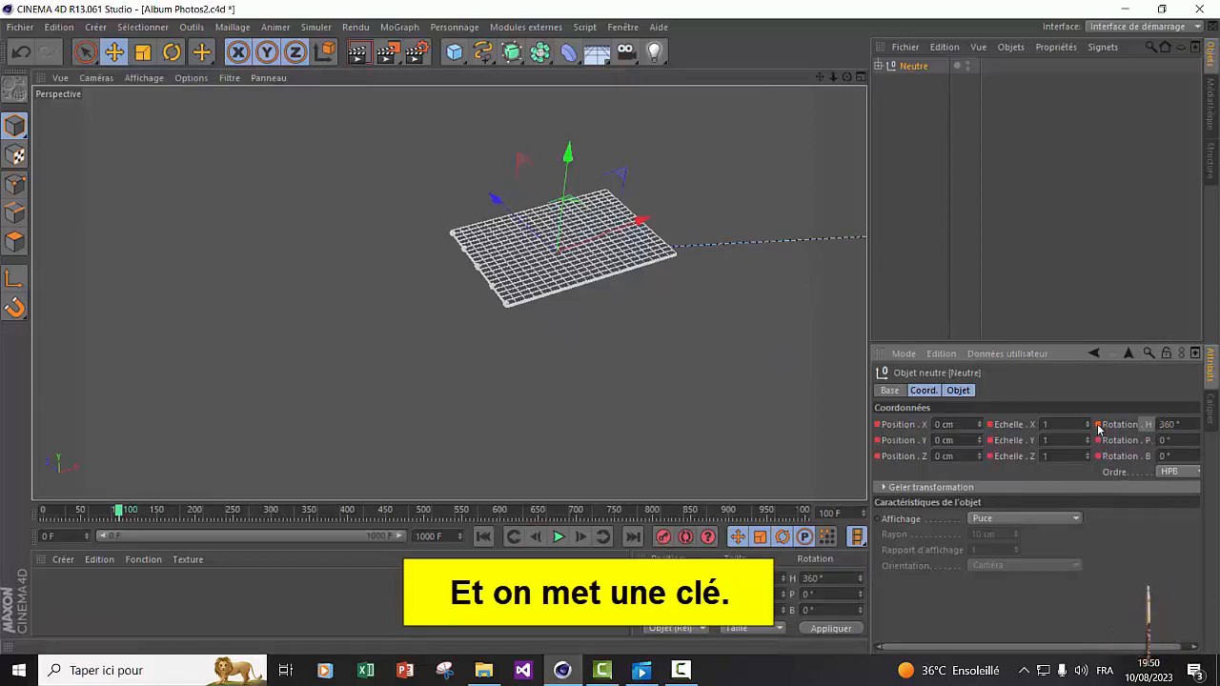
left_click_drag(121, 514, 2, 520)
left_click(558, 536)
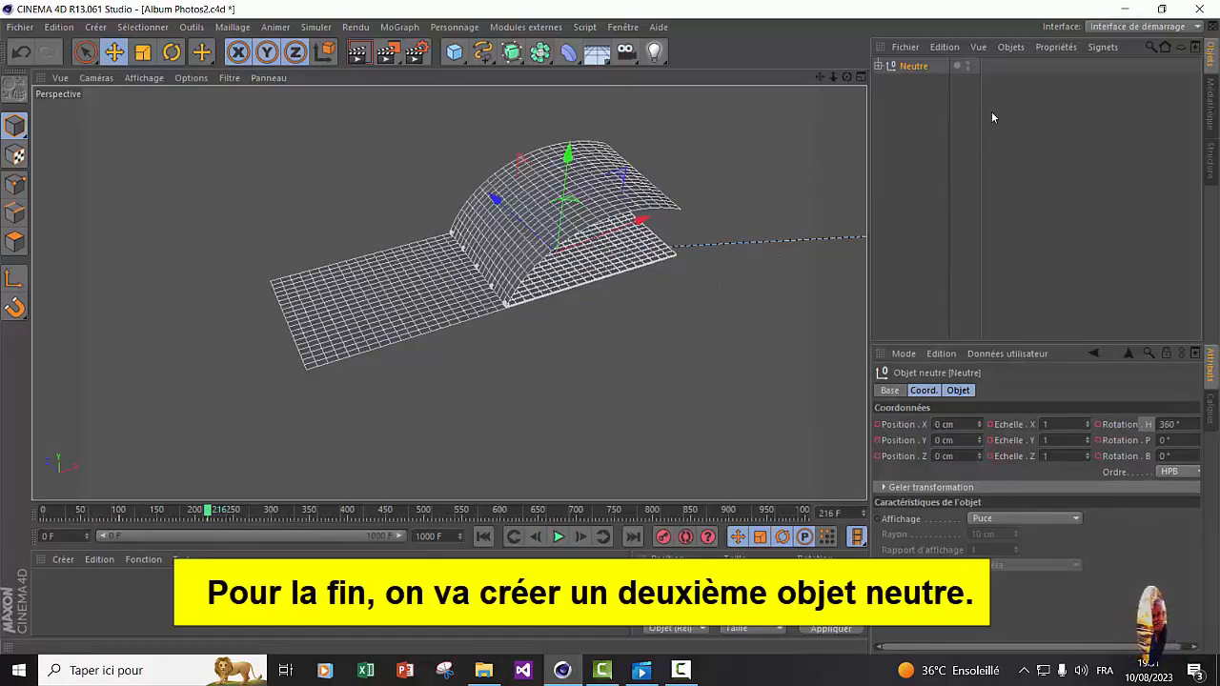
Step: Add a second null with the first null nested inside it, and place an Explosion deformer under the second null
left_click_drag(454, 55, 531, 75)
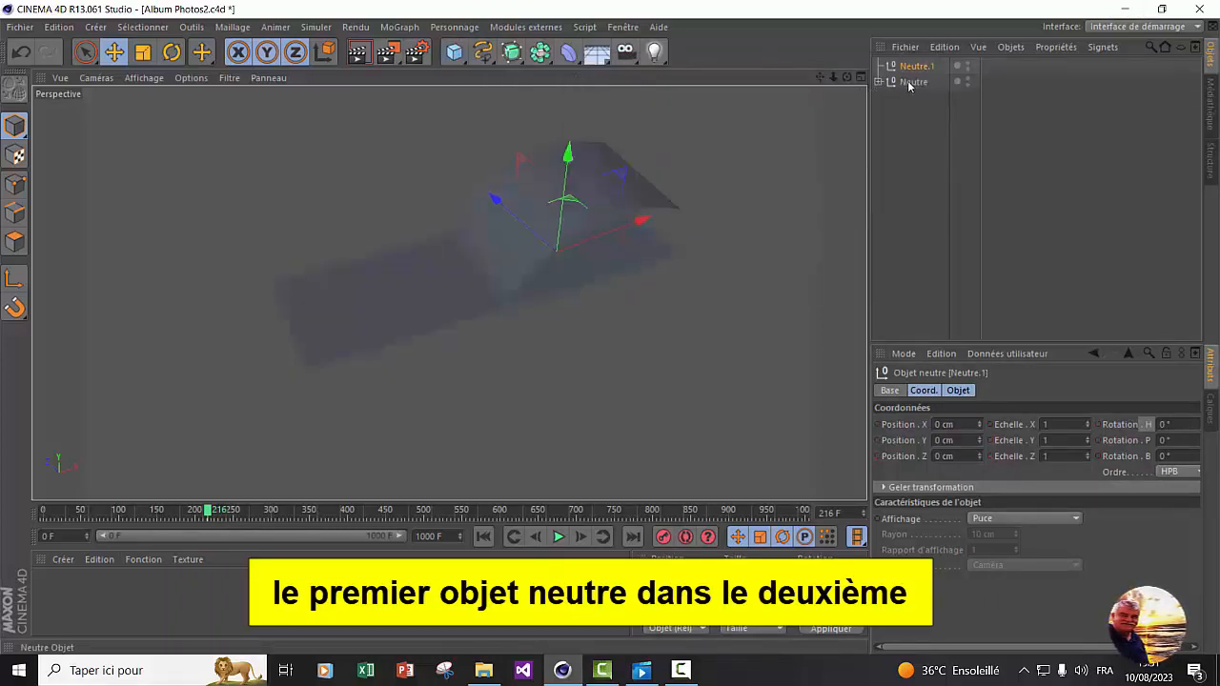
left_click_drag(910, 84, 917, 67)
left_click_drag(569, 52, 948, 65)
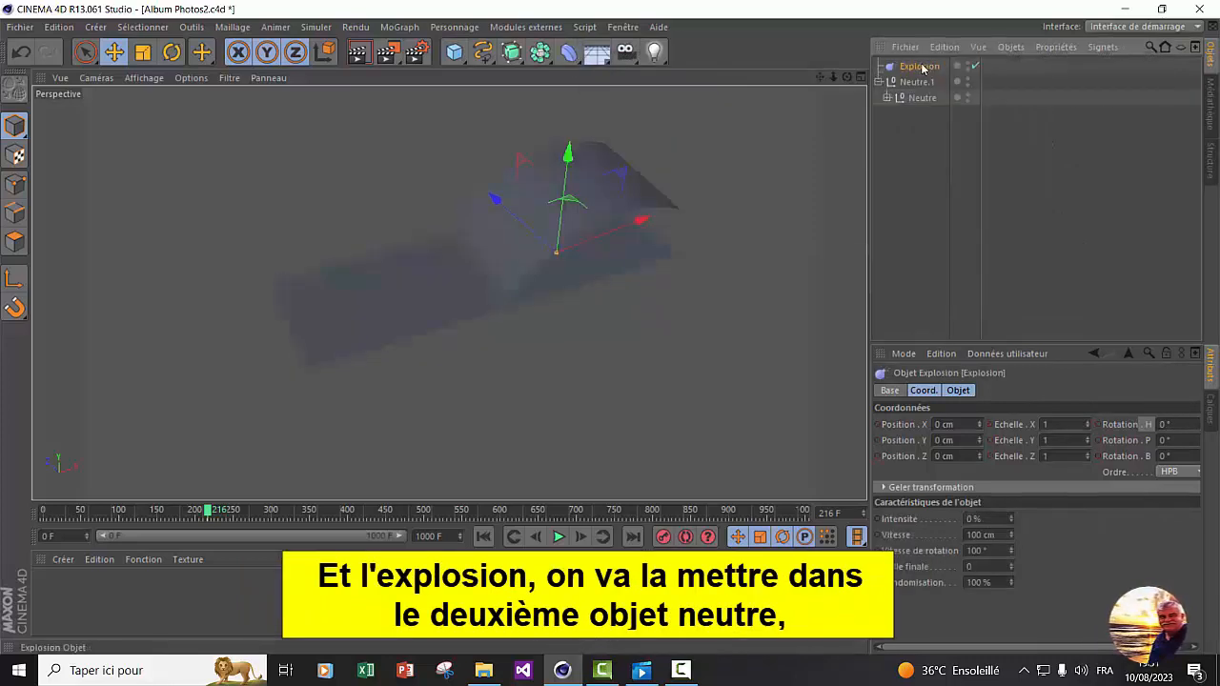
left_click_drag(921, 69, 919, 90)
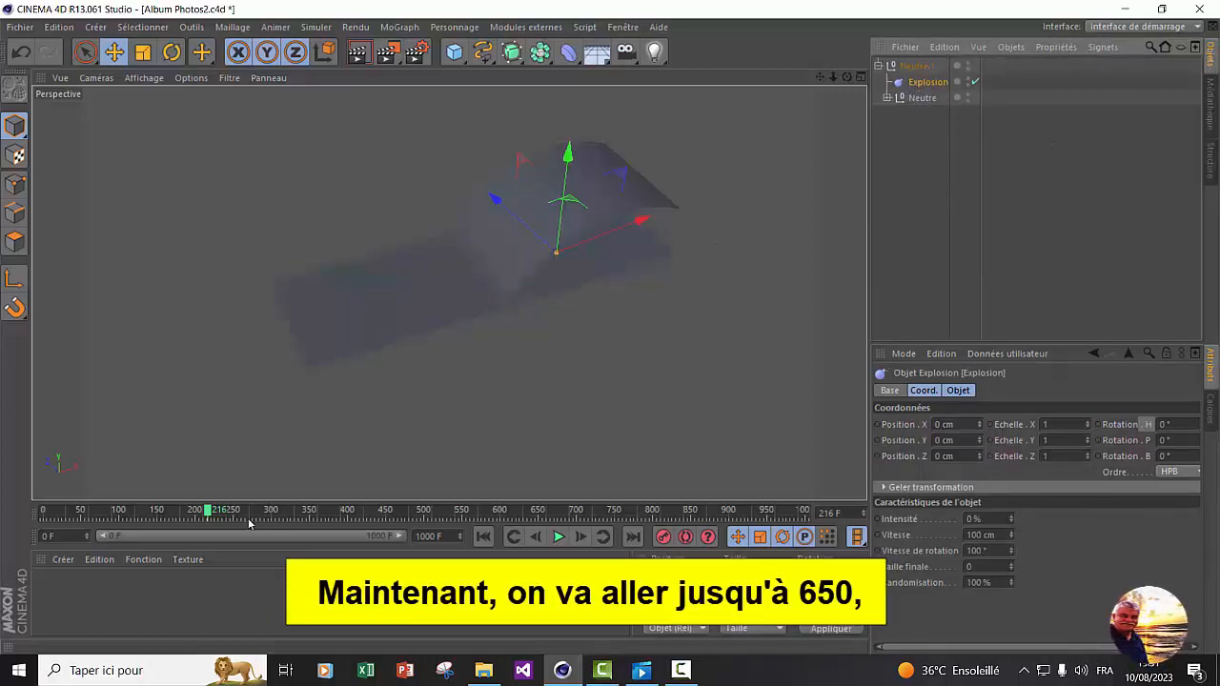
Step: Keyframe the second null on frame 650, and on frame 700 move it along X to return the album to its starting place
mouse_move(206, 515)
left_mouse_down()
mouse_move(530, 515)
mouse_move(541, 530)
mouse_move(546, 514)
left_mouse_up()
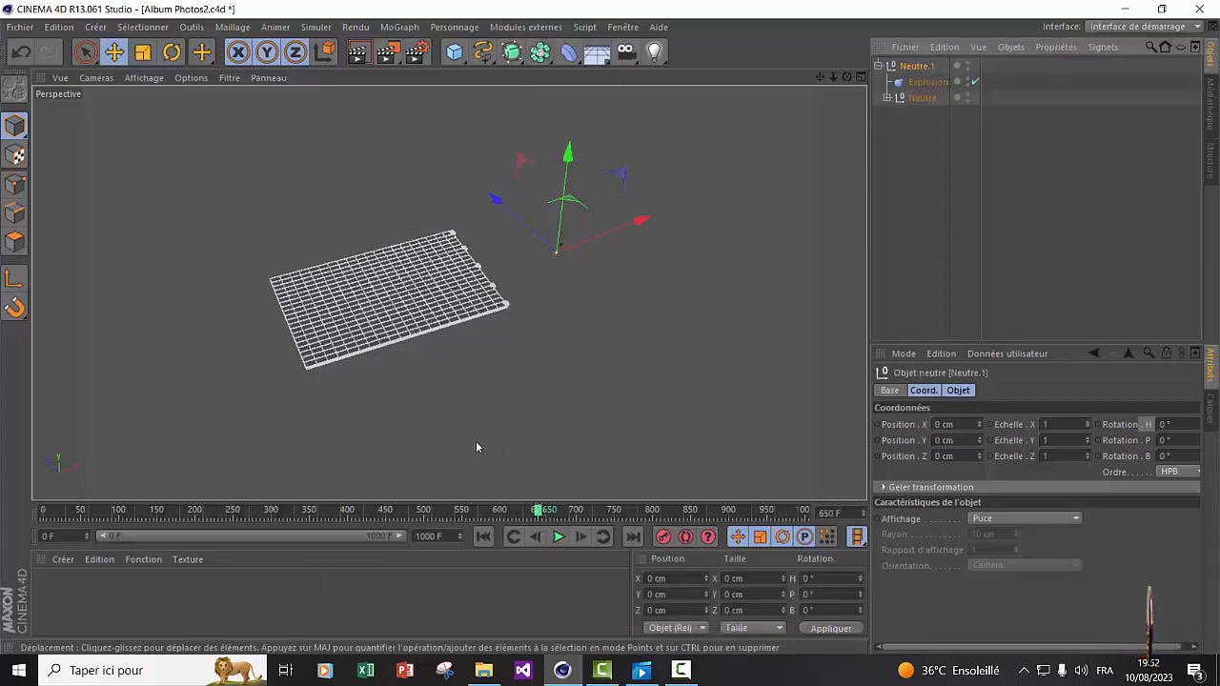
left_click(662, 538)
left_click_drag(539, 515, 577, 515)
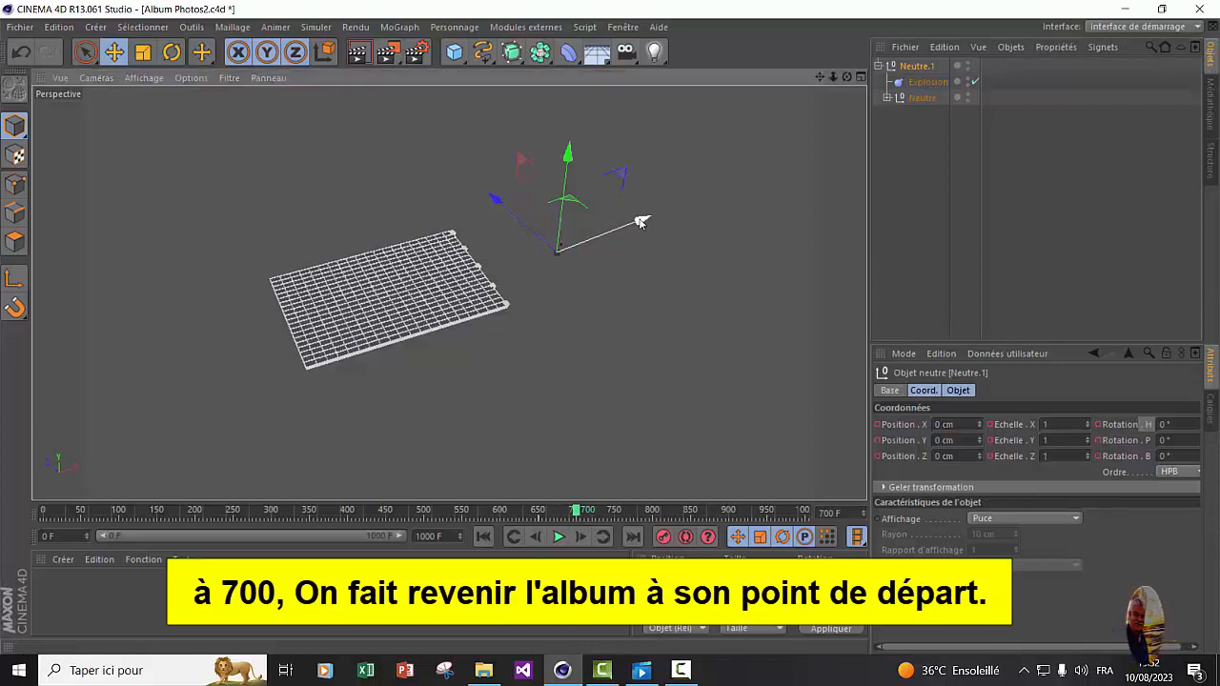
left_click_drag(642, 222, 795, 242)
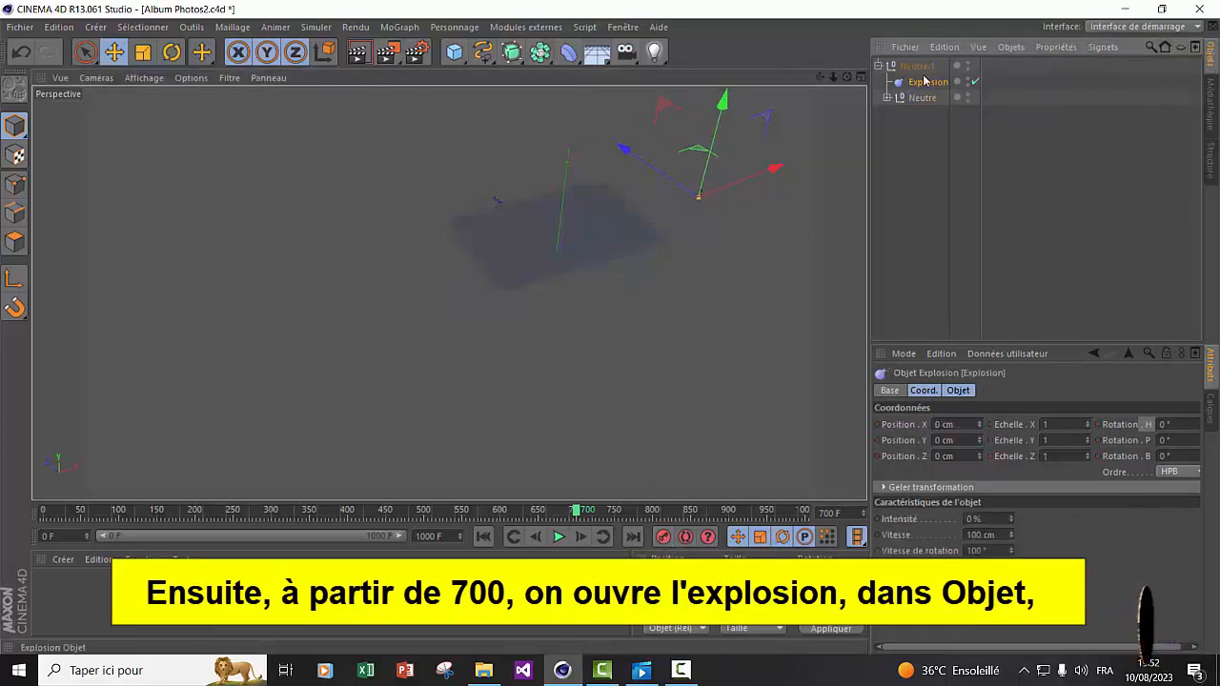
Step: Keyframe the Explosion deformer's Intensity (Intensité) at 0 % on frame 700 and at 100 % on frame 800
left_click(959, 391)
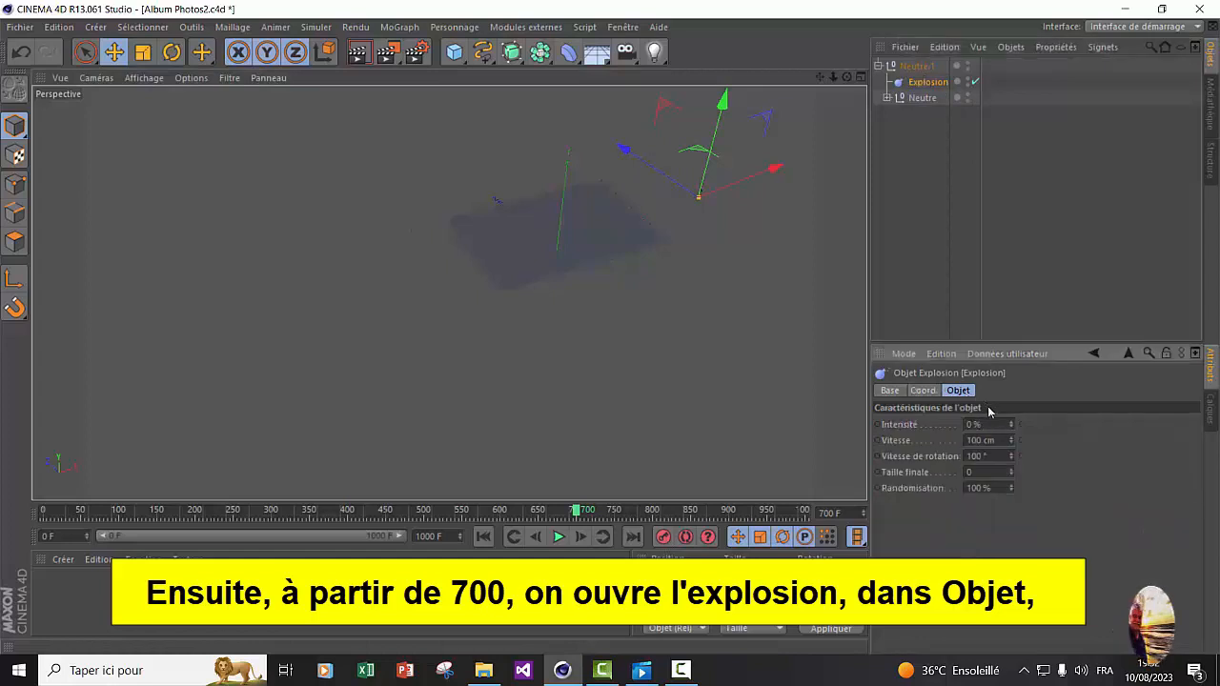
left_click(877, 425)
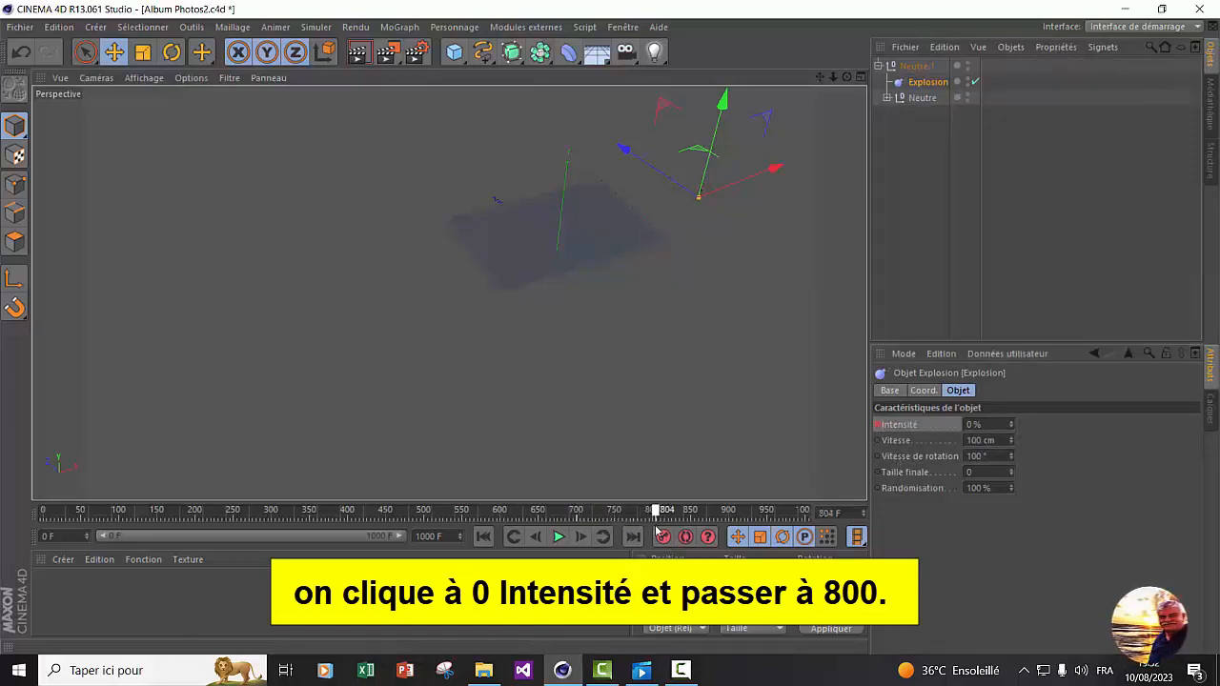
left_click_drag(656, 526, 654, 526)
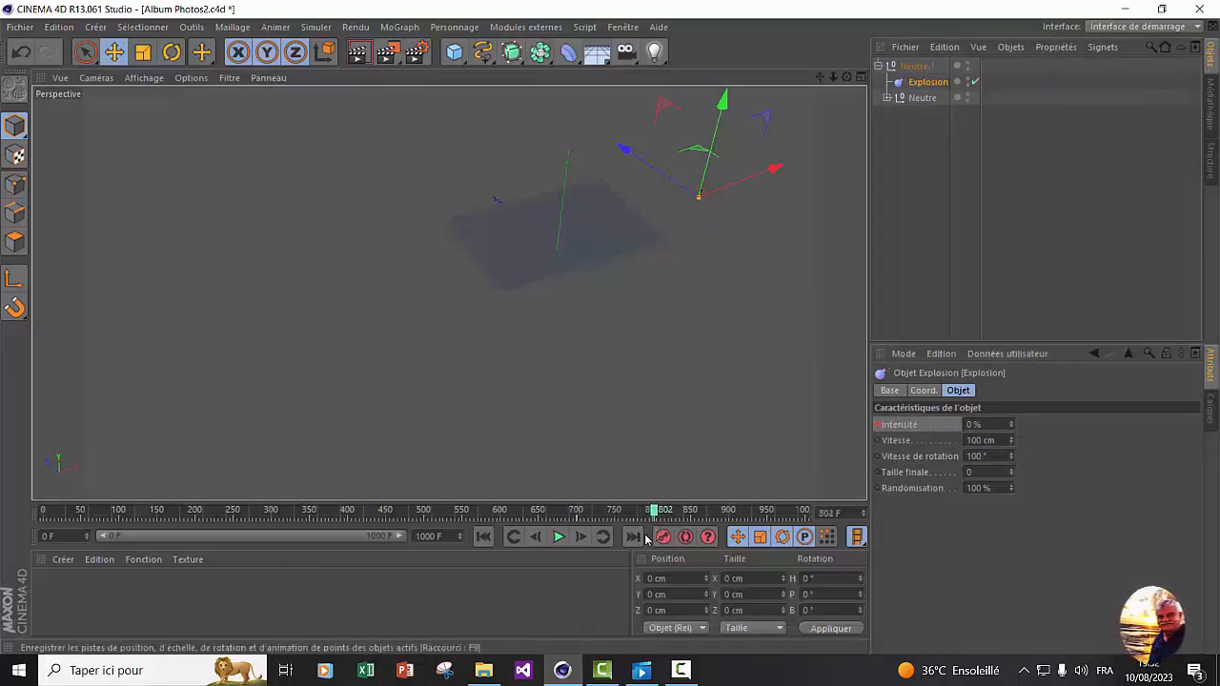
left_click(537, 536)
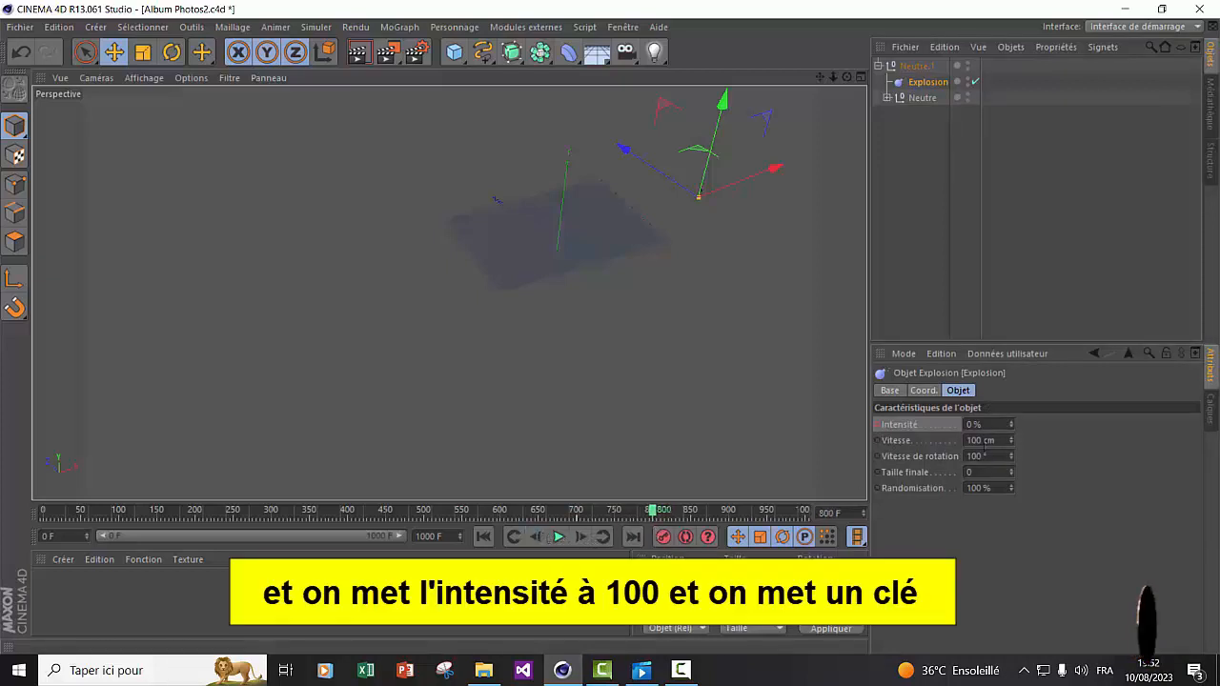
type("10")
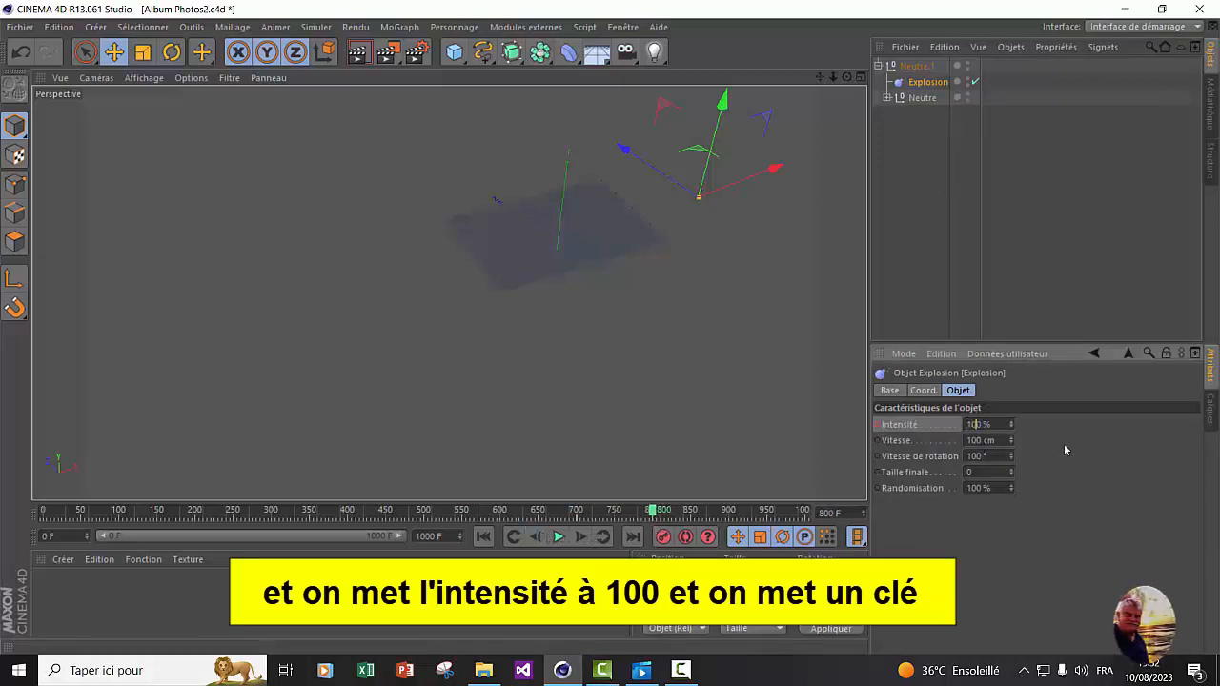
left_click(878, 424)
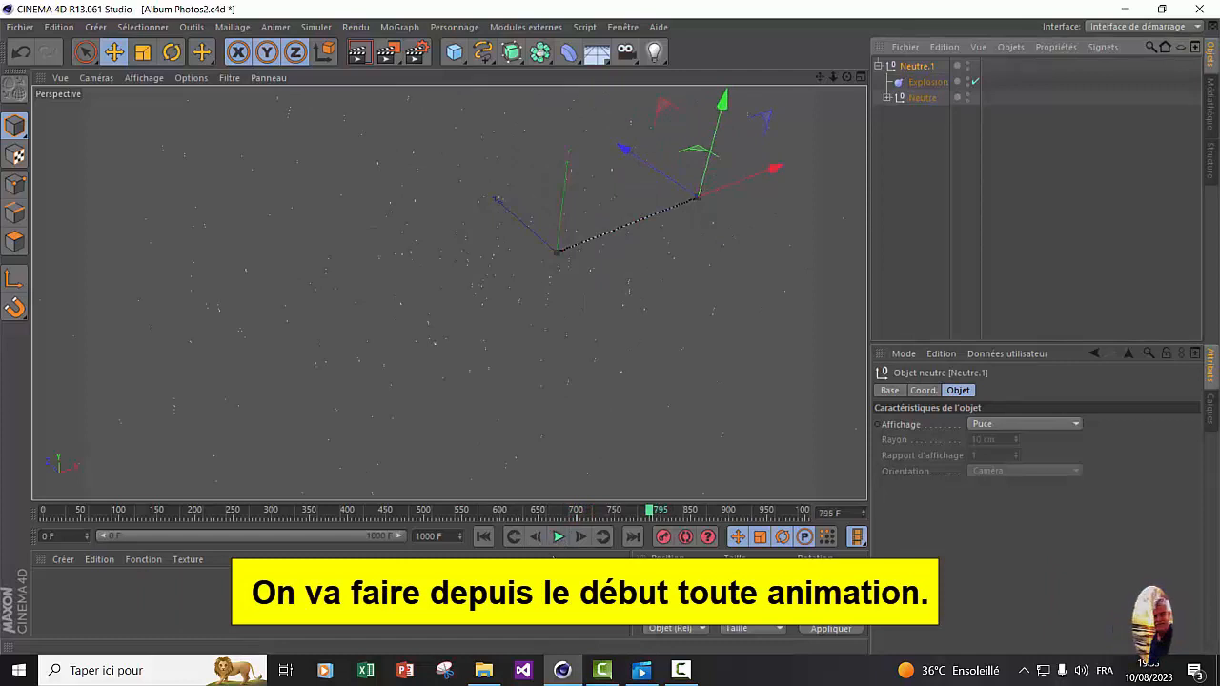
Step: Play the whole animation from frame 0 with the outer null selected, and stop it once the album has exploded
left_click(484, 537)
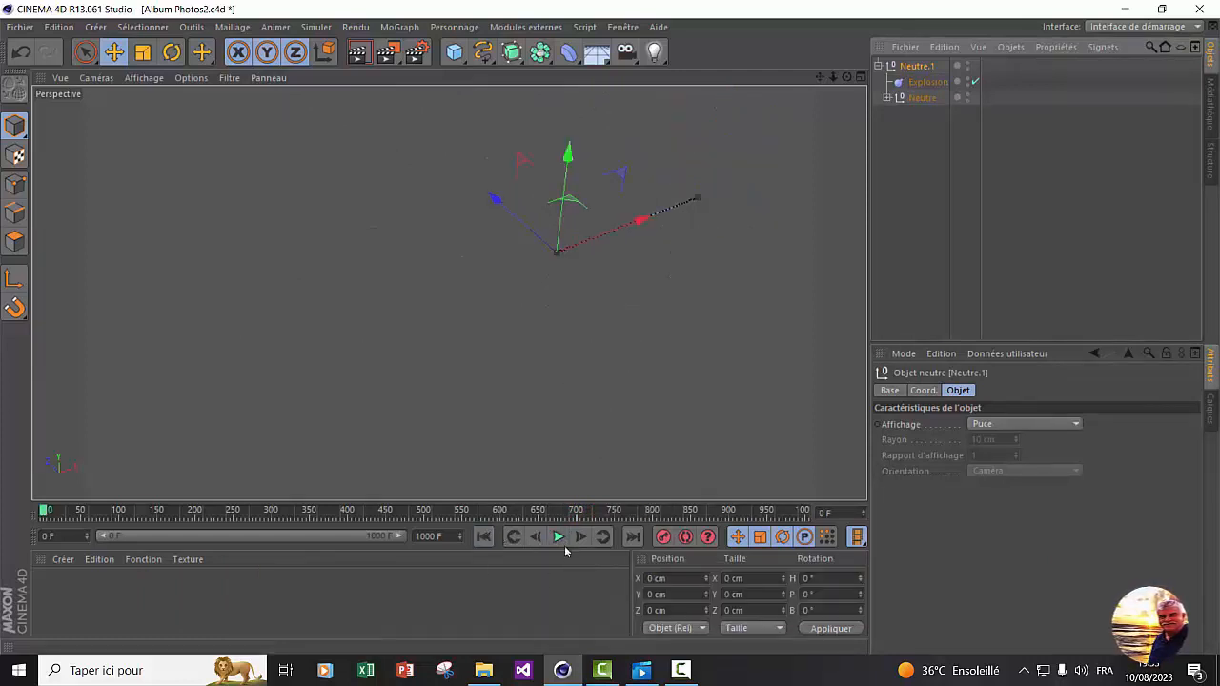
left_click(905, 244)
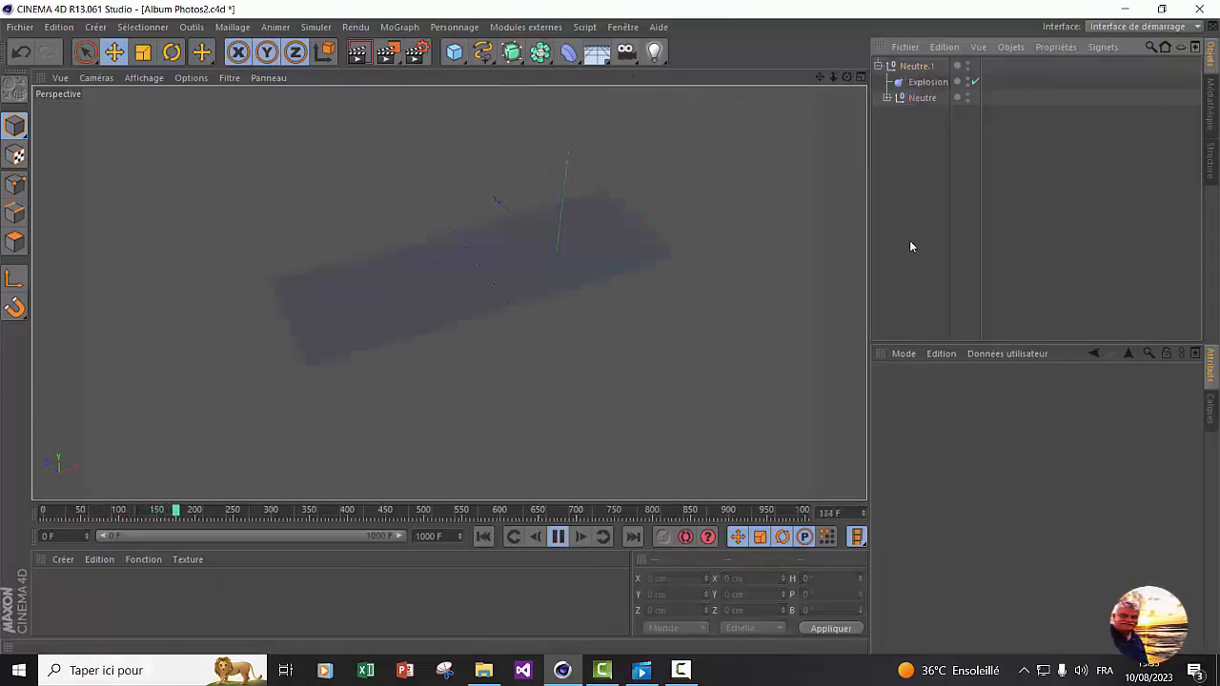
left_click(913, 66)
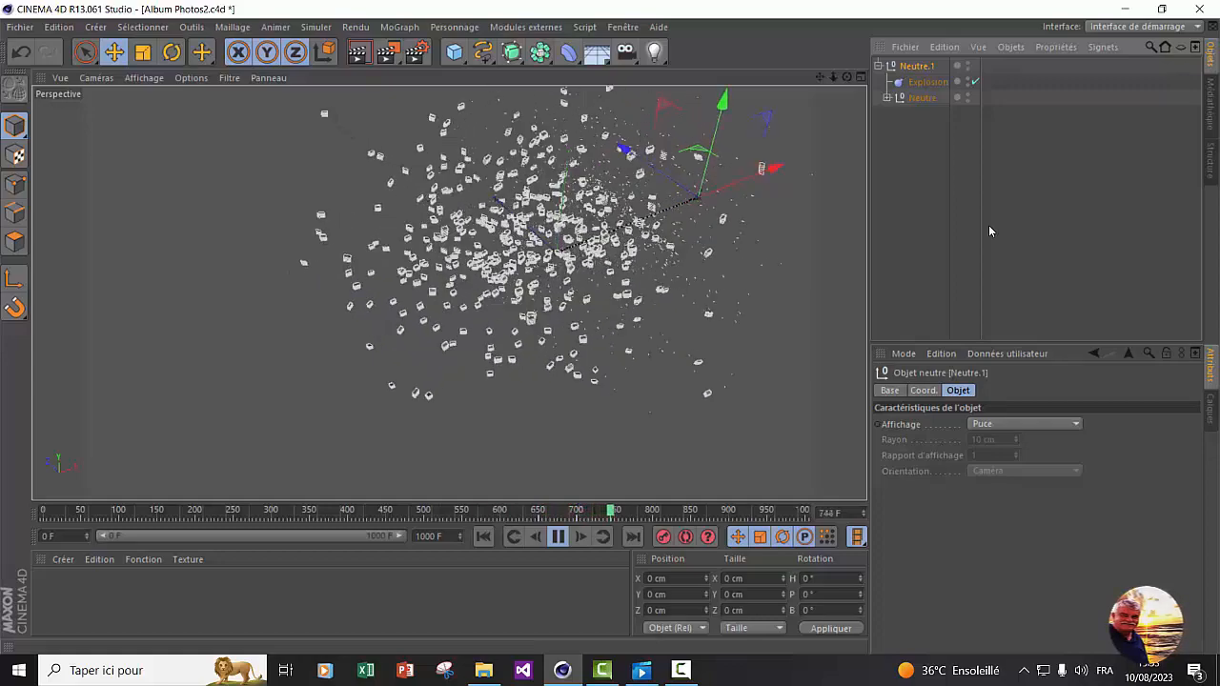
left_click(560, 537)
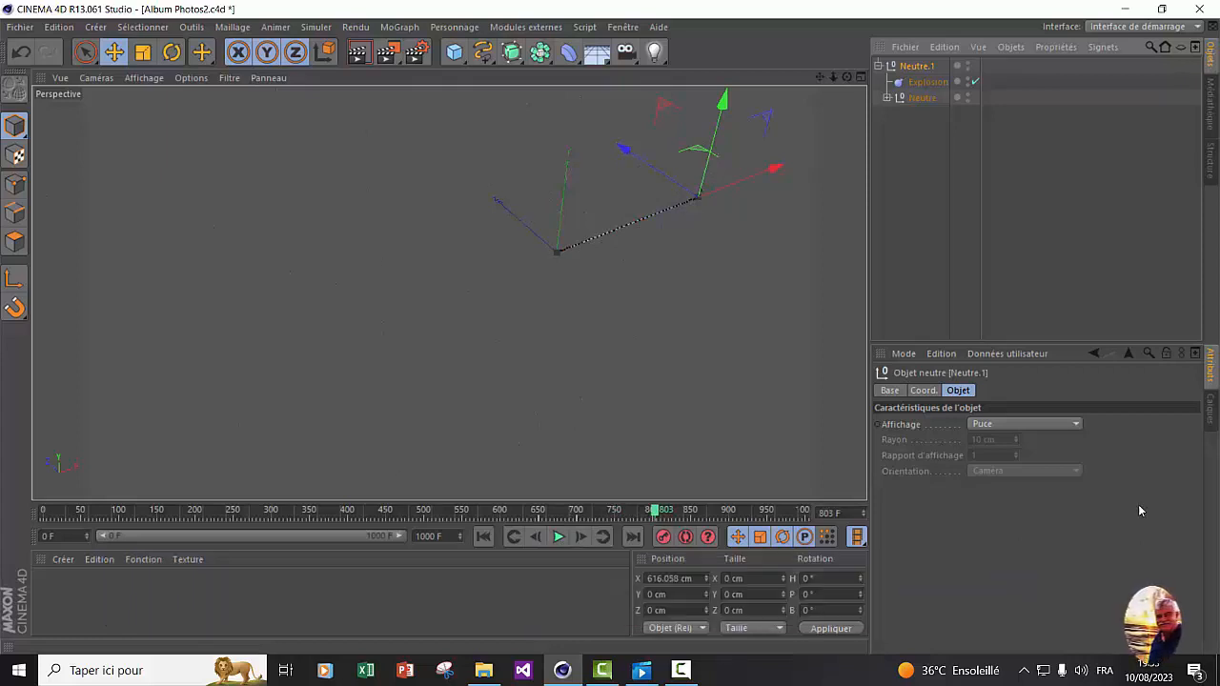
Step: Expand the inner null, select the MagicBook object, and switch to File Explorer to view the Photos folder inside ALBUM
left_click(888, 99)
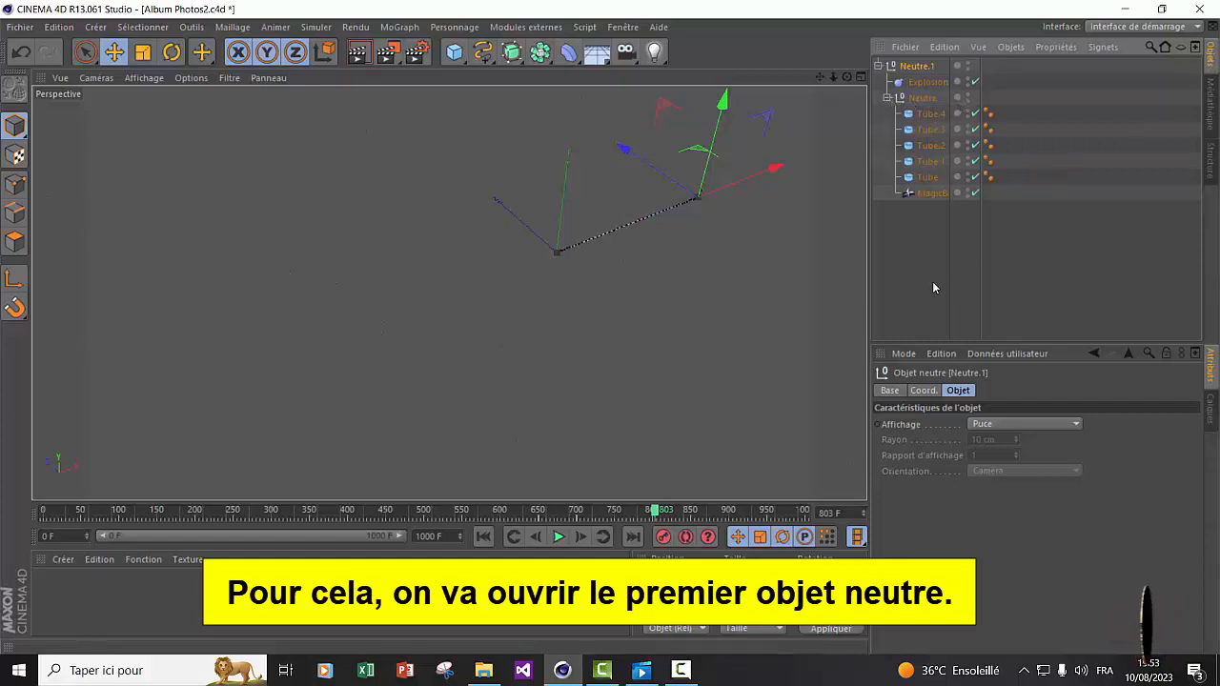
left_click(933, 193)
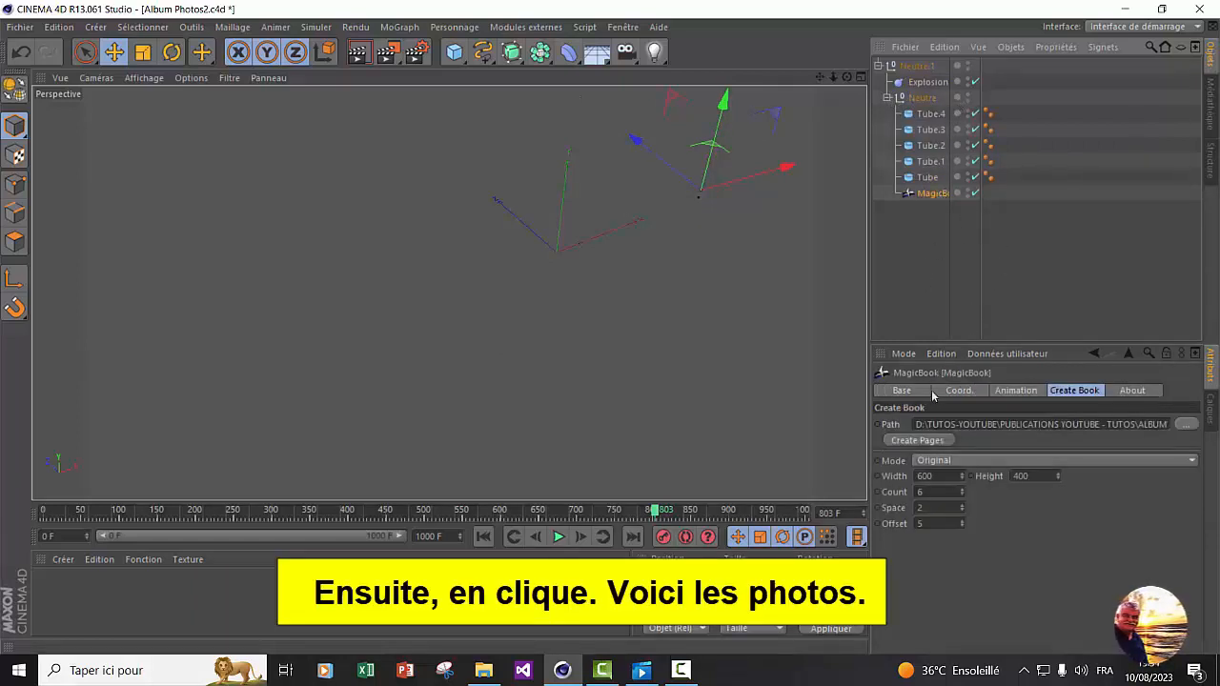
key("alt+Tab")
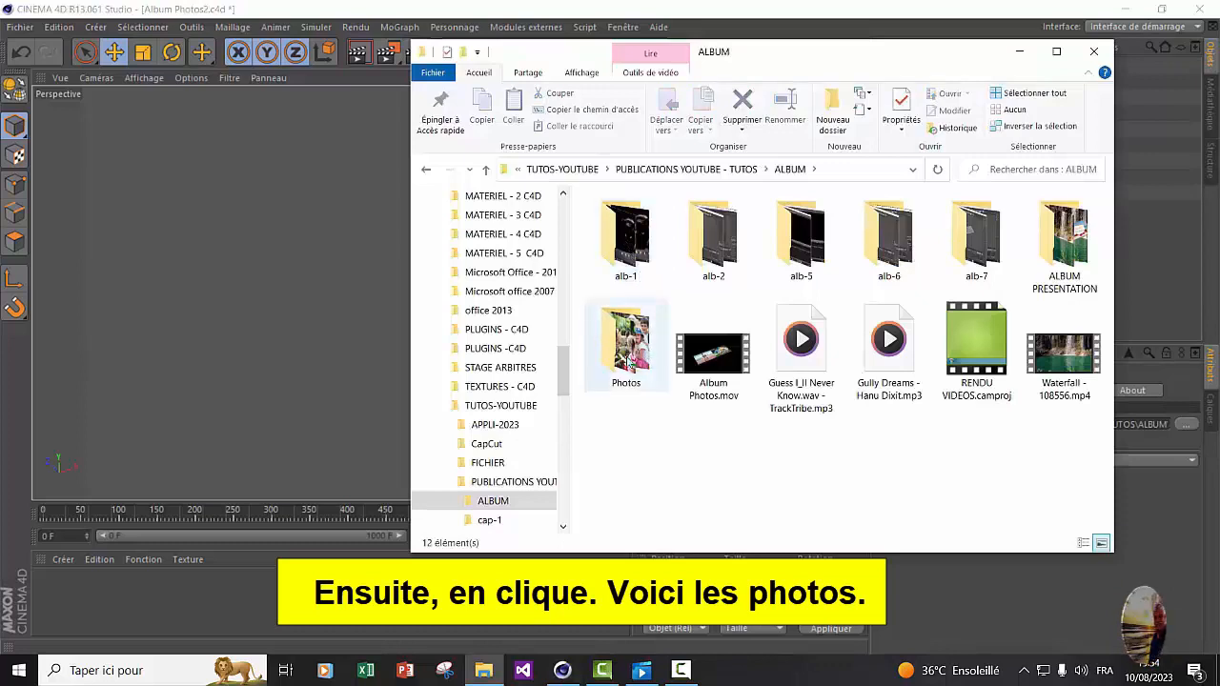
double_click(629, 353)
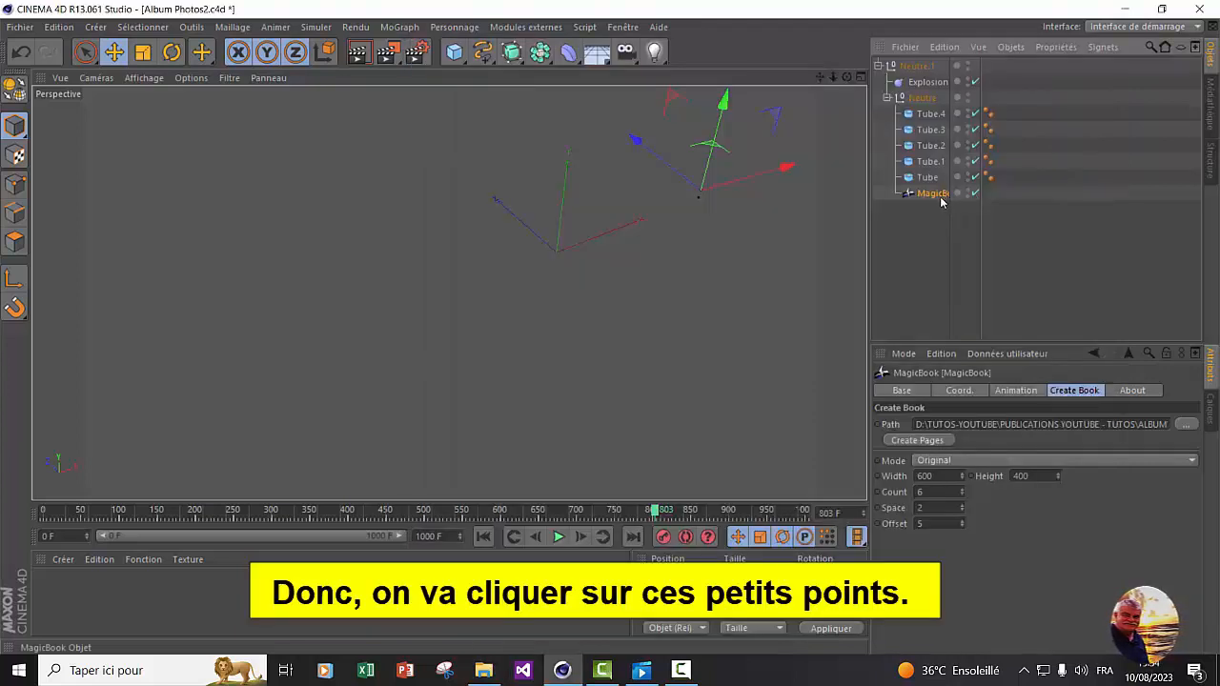
Step: Set MagicBook's image path to the Photos folder under PUBLICATIONS YOUTUBE - TUTOS\ALBUM on drive D, and create the pages from it
left_click(1185, 425)
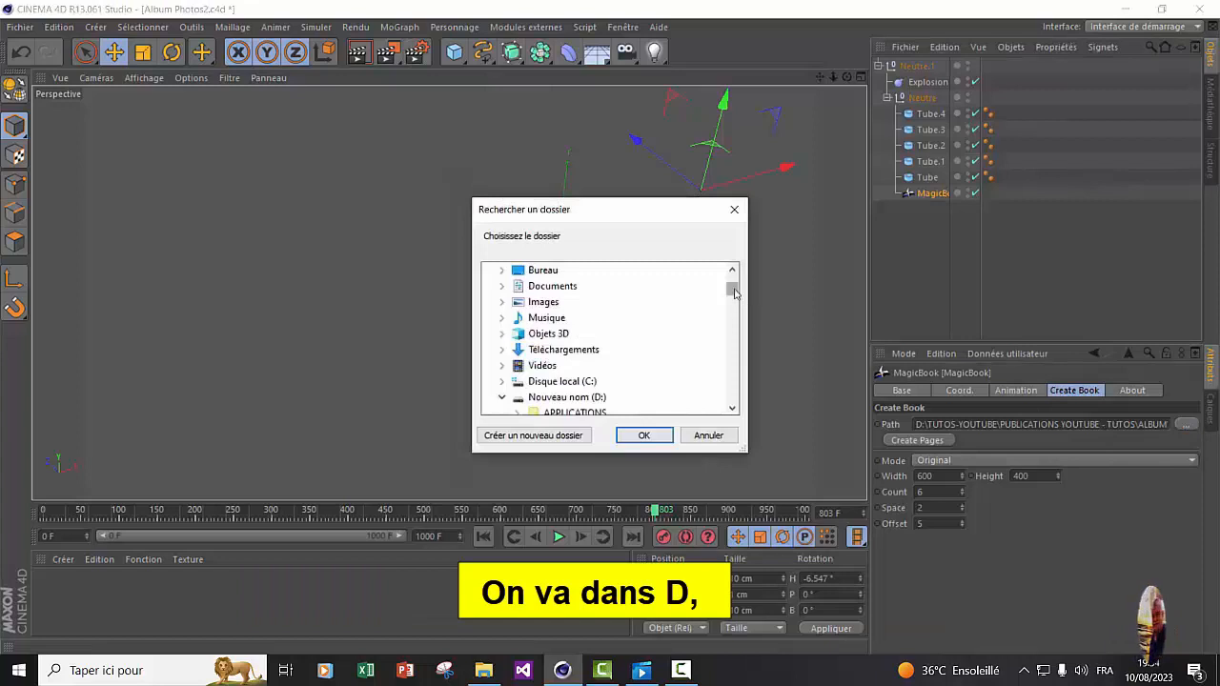
scroll(732, 295, "down", 6)
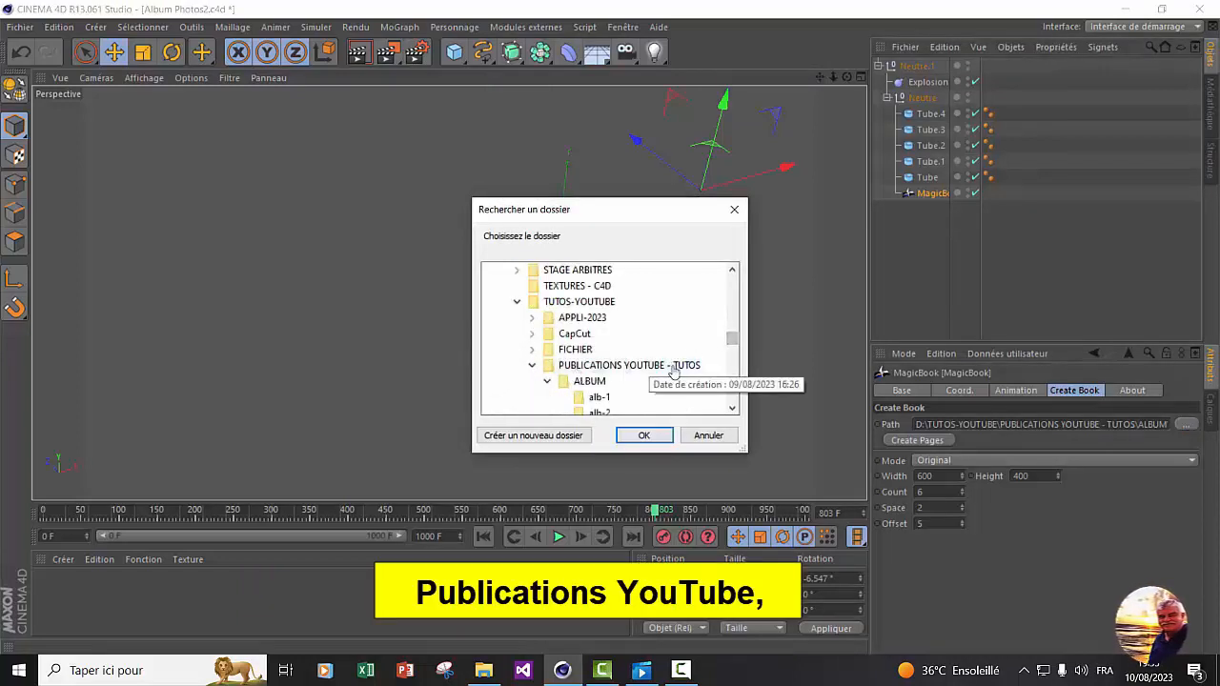
left_click(639, 368)
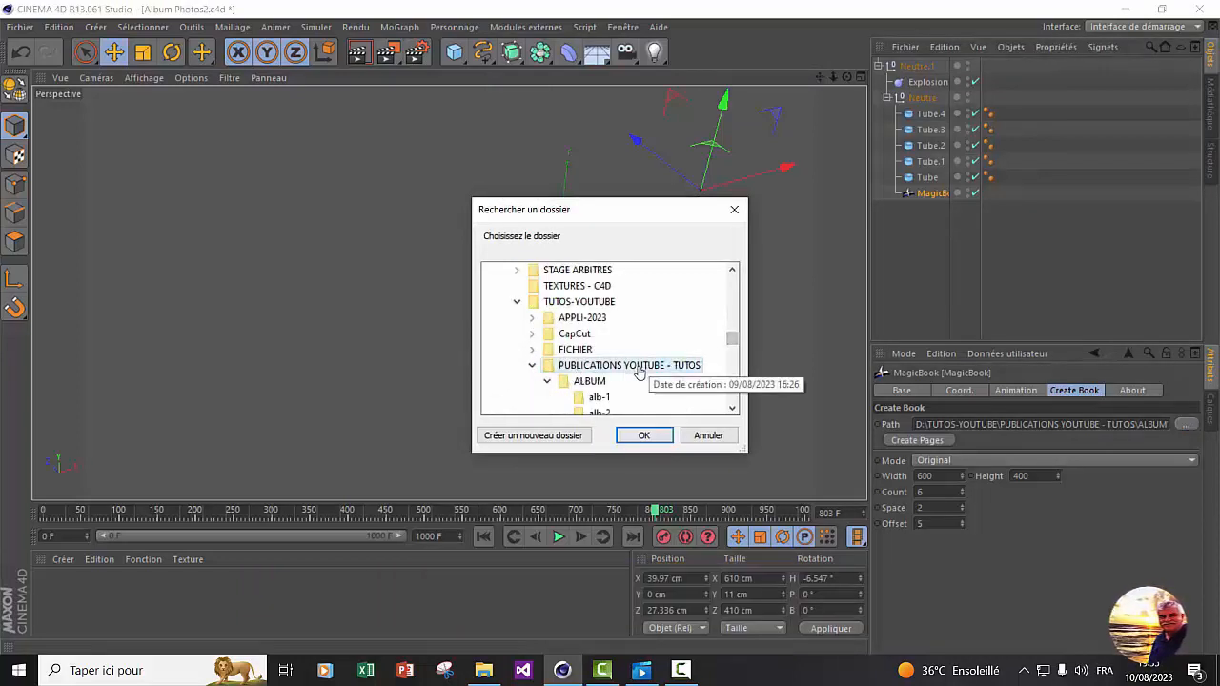
left_click(589, 383)
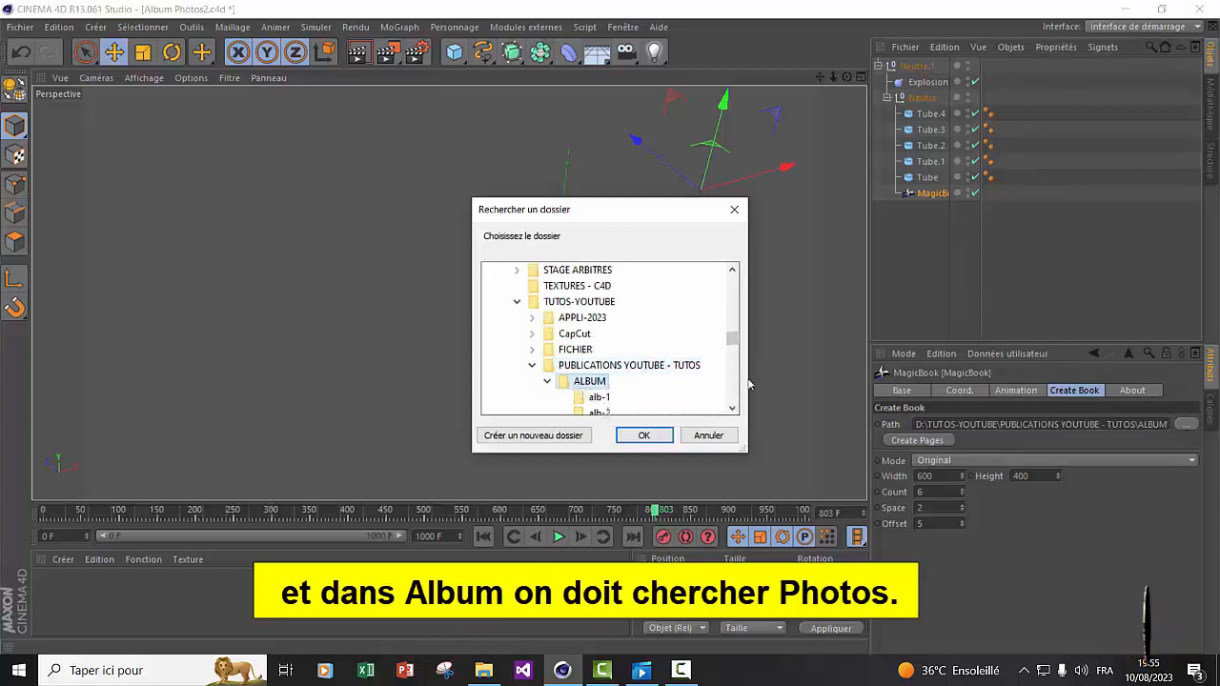
scroll(734, 356, "up", 1)
scroll(736, 355, "down", 3)
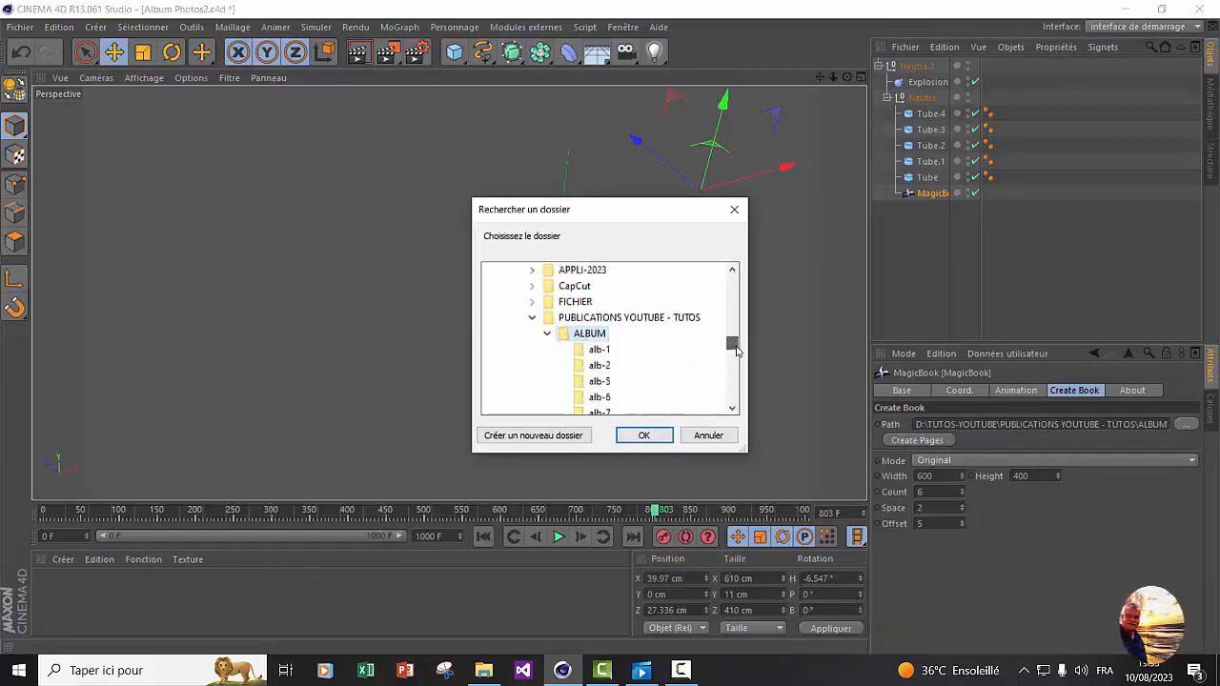
scroll(740, 355, "down", 1)
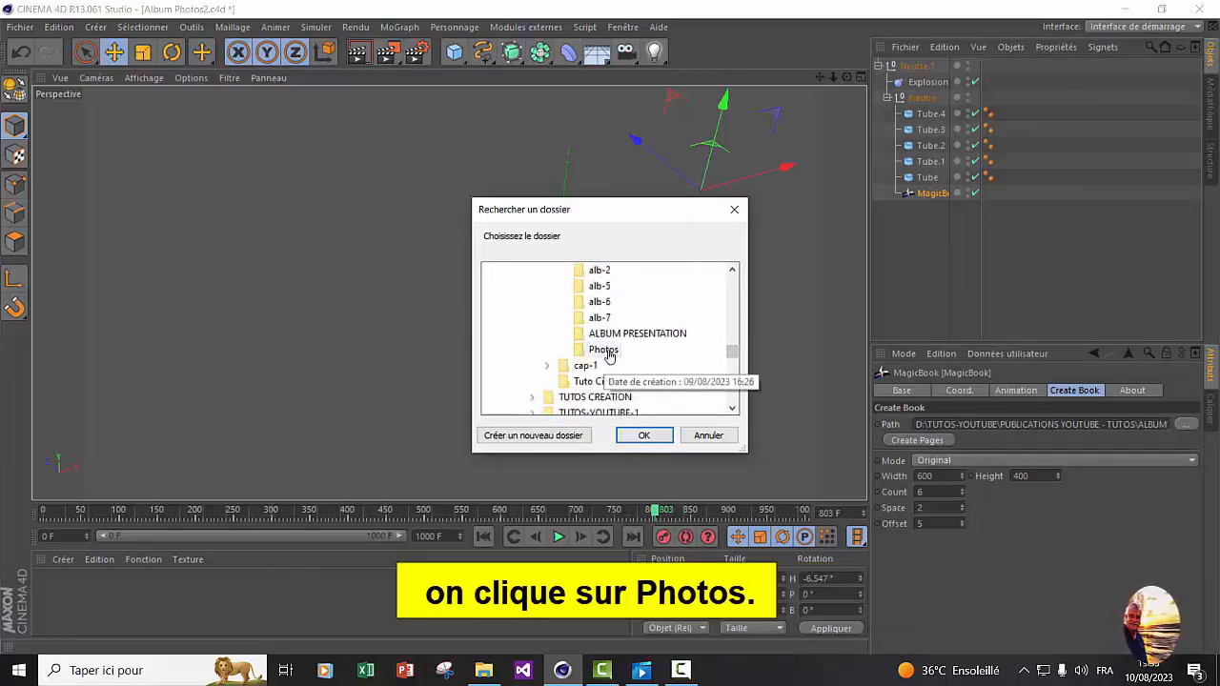
left_click(606, 351)
left_click(644, 435)
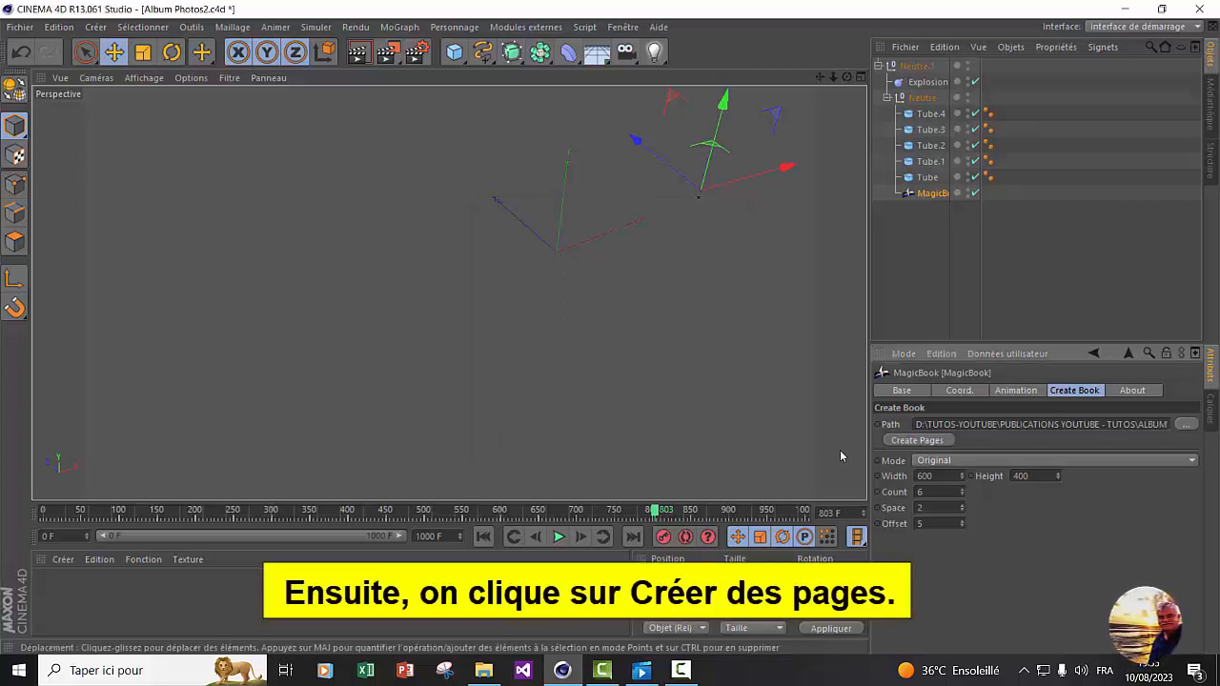
left_click(918, 440)
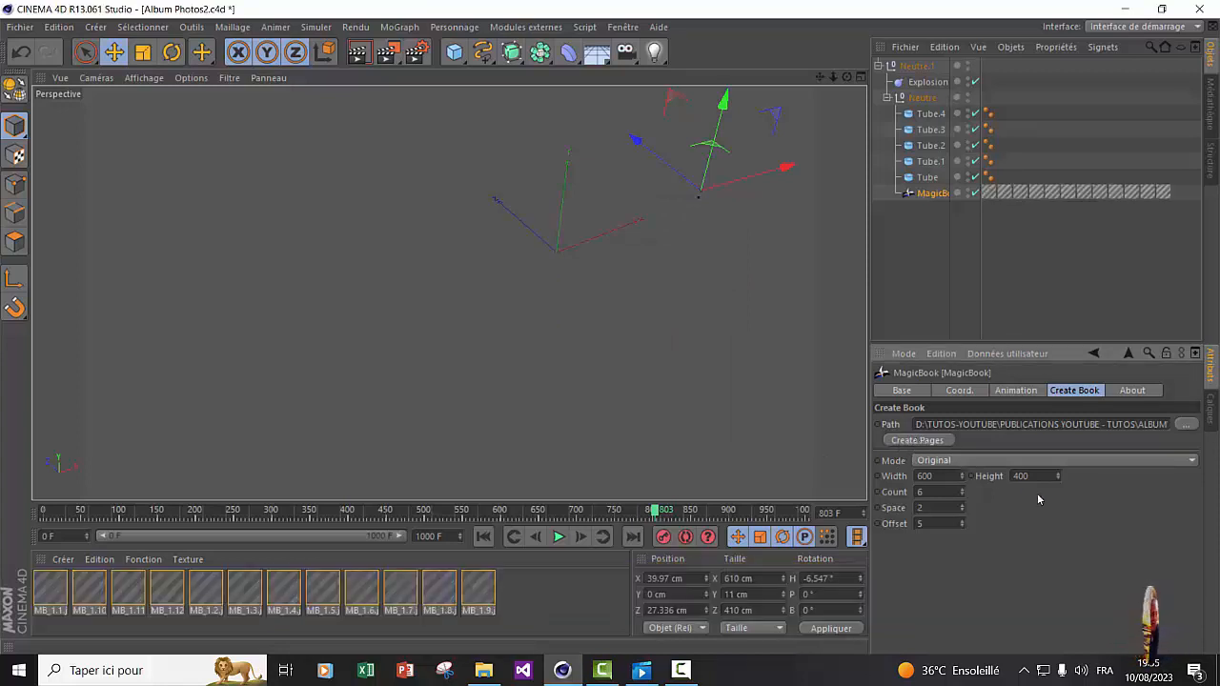
Step: Deselect everything, return to frame 0 and play the animation with the photo pages applied
left_click(513, 589)
left_click(482, 542)
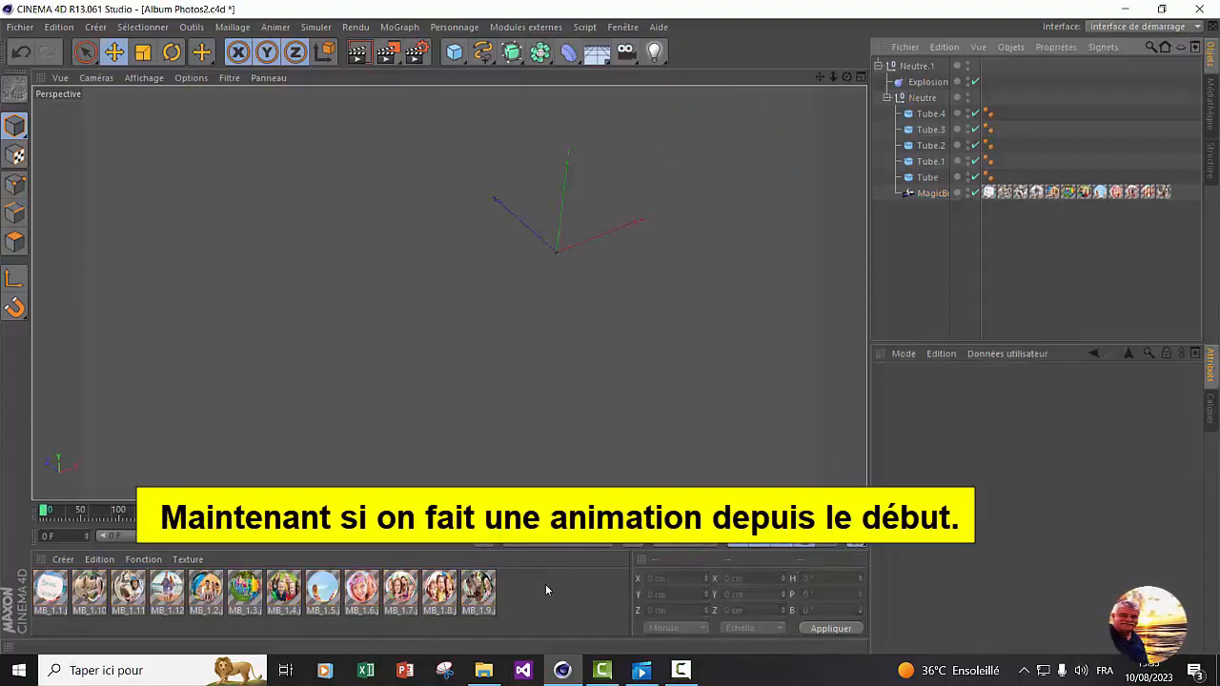
left_click(558, 537)
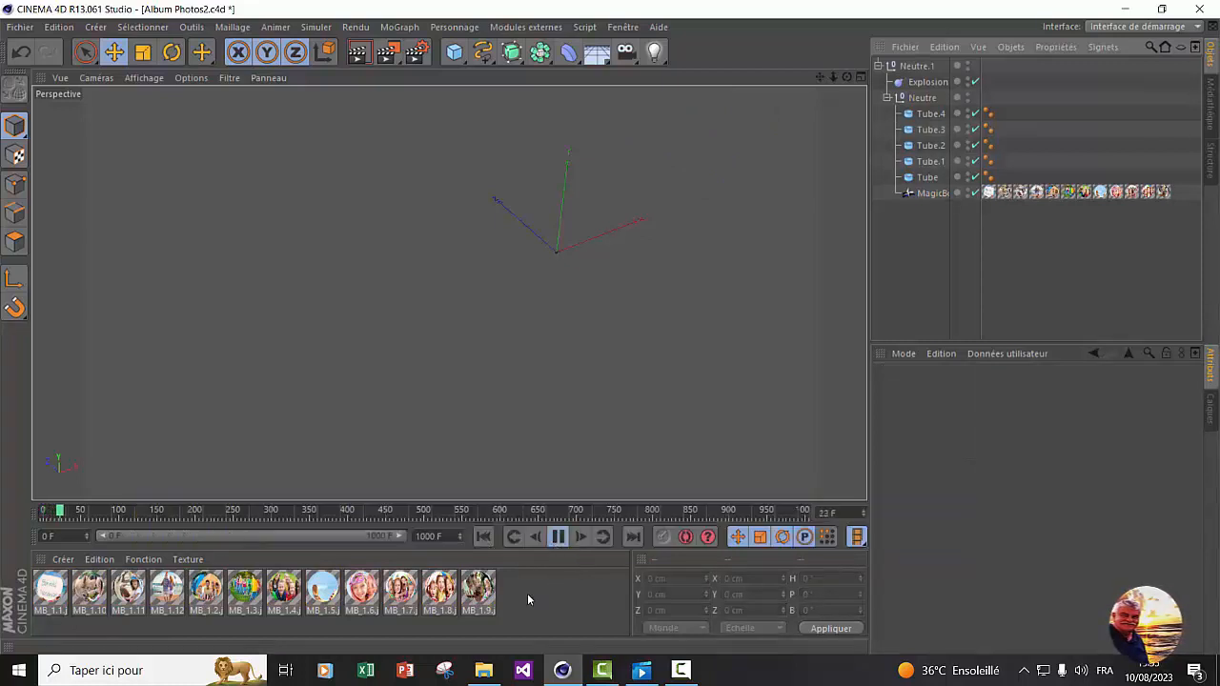